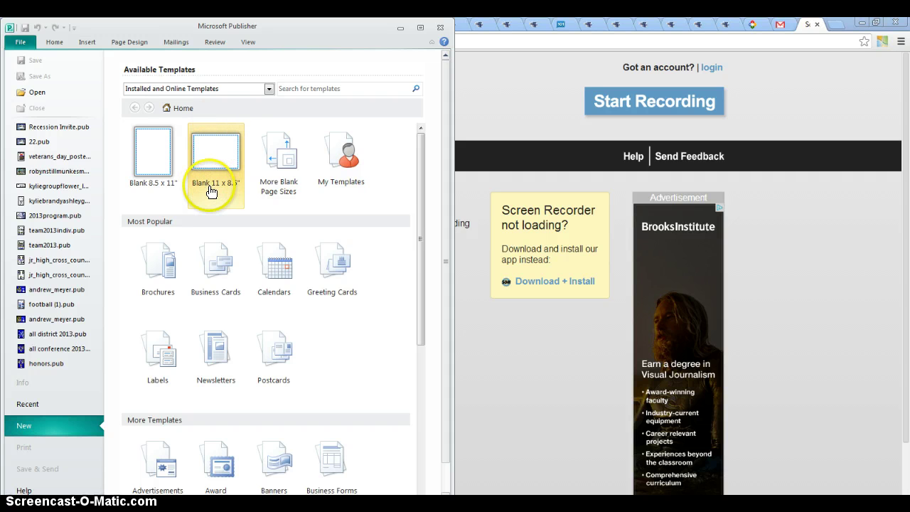
Create a blank 11 x 8.5" landscape publication and bring the whole page into view.
{"action": "left_click", "coordinate": [220, 153]}
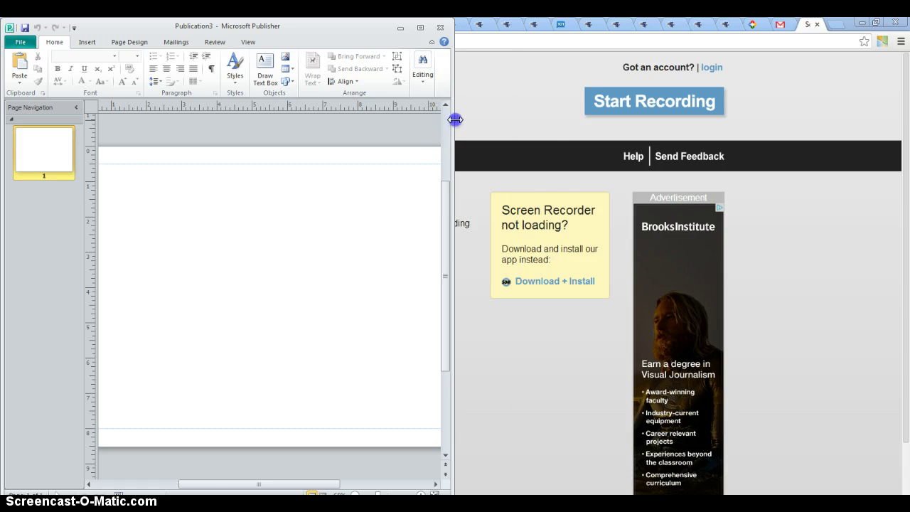
{"action": "left_click_drag", "start_coordinate": [455, 118], "coordinate": [562, 132]}
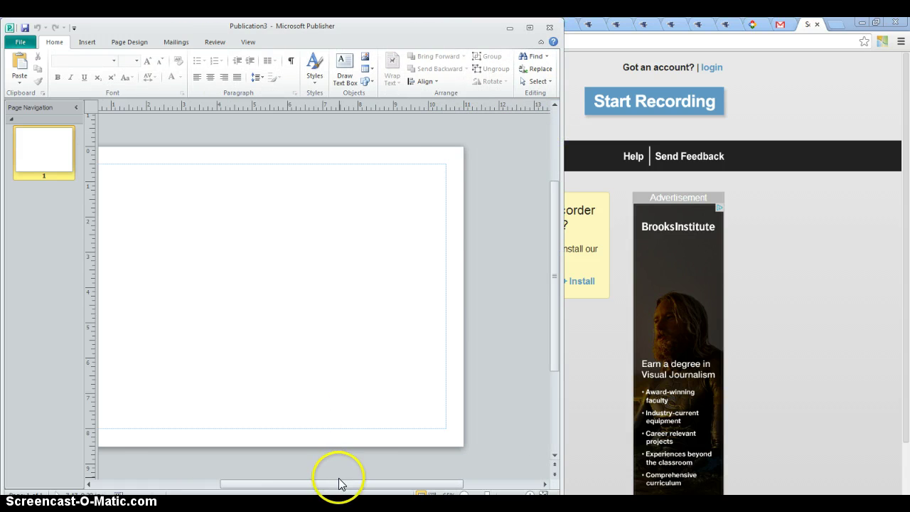
{"action": "left_click_drag", "start_coordinate": [337, 483], "coordinate": [311, 489]}
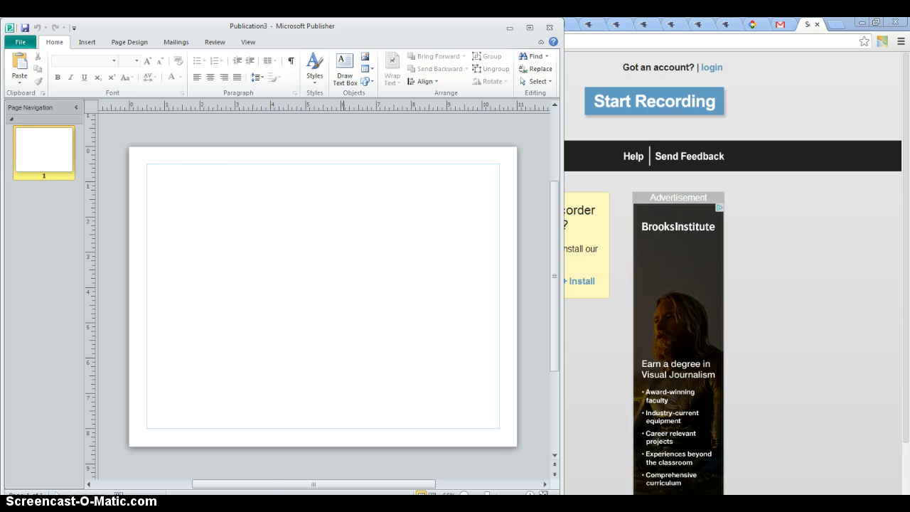
{"action": "mouse_move", "coordinate": [192, 506]}
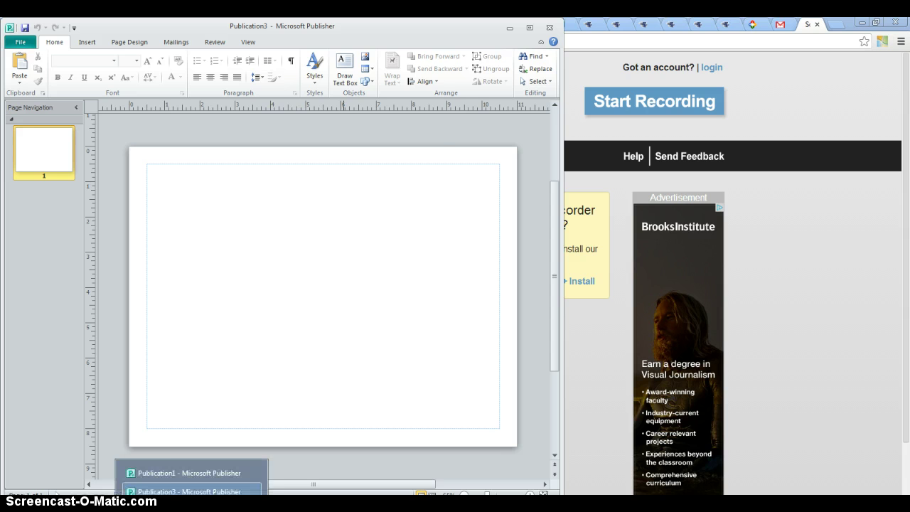
{"action": "left_click", "coordinate": [193, 473]}
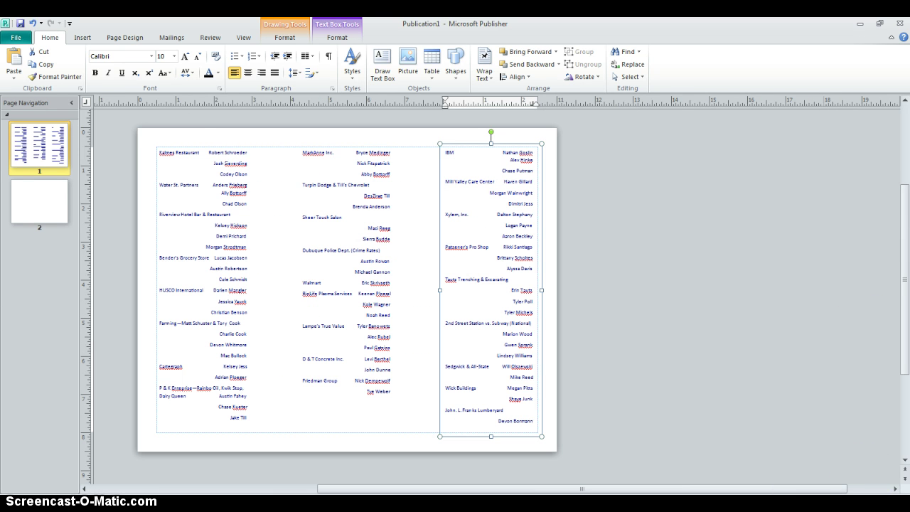
{"action": "left_click", "coordinate": [203, 290]}
{"action": "left_click", "coordinate": [358, 317]}
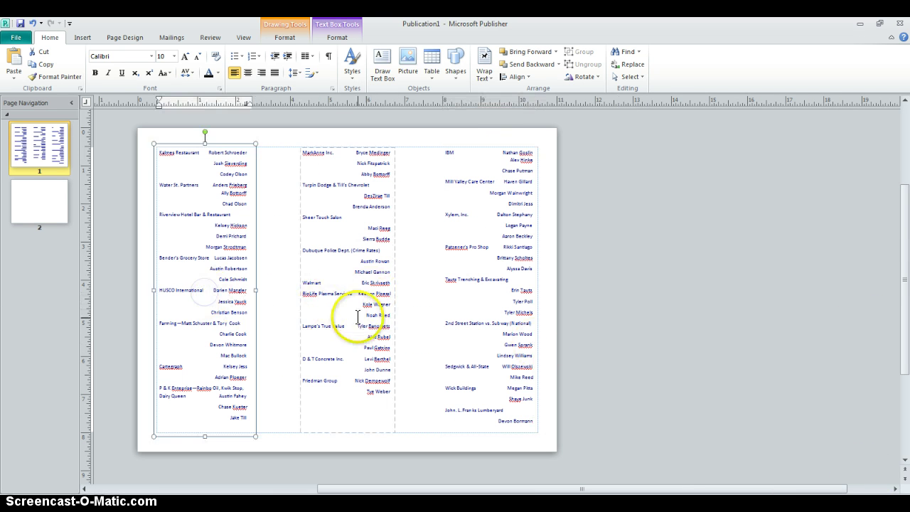
{"action": "left_click", "coordinate": [511, 303]}
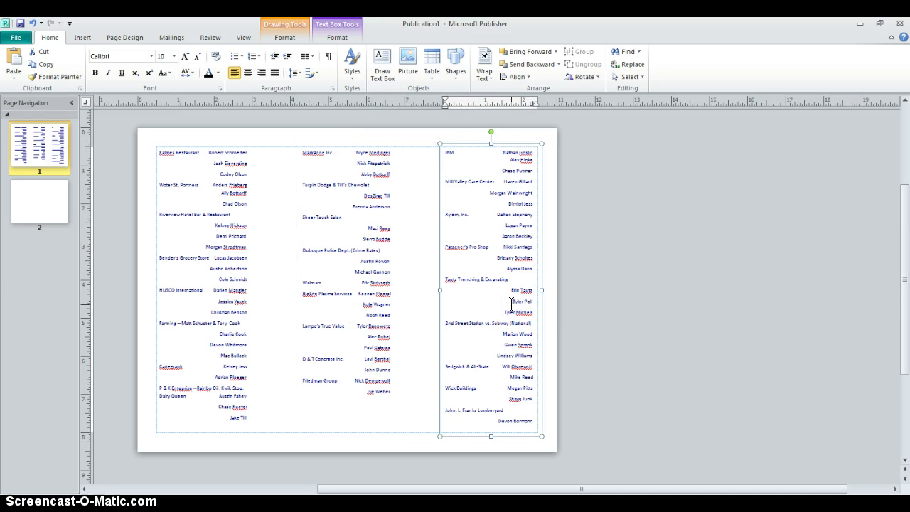
{"action": "left_click", "coordinate": [389, 432]}
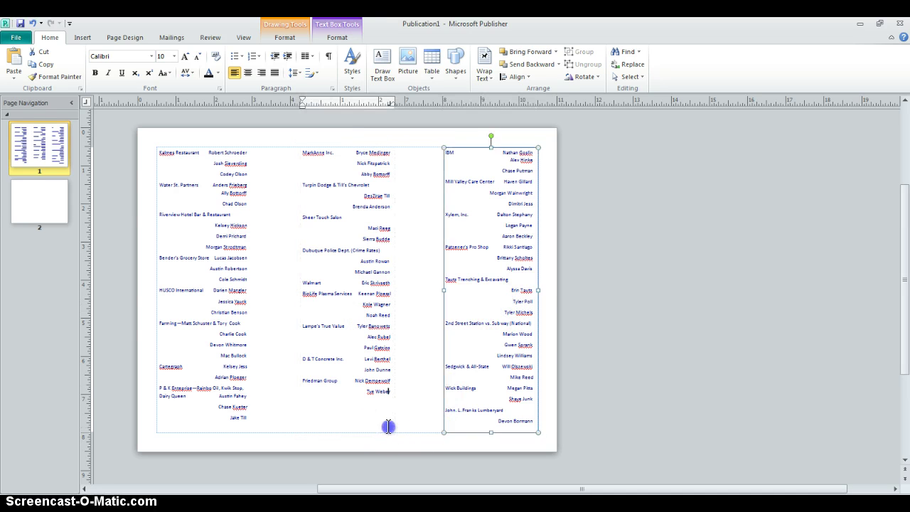
{"action": "left_click", "coordinate": [383, 444]}
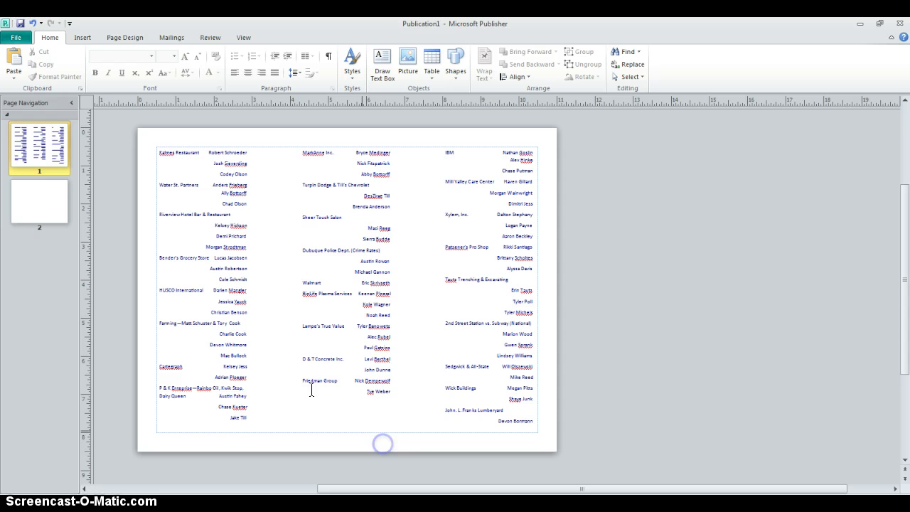
{"action": "left_click", "coordinate": [231, 210]}
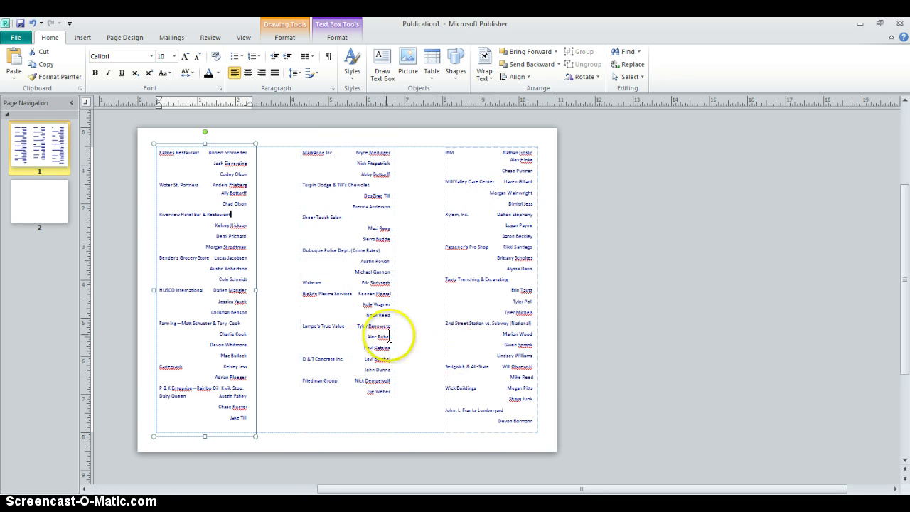
{"action": "mouse_move", "coordinate": [191, 508]}
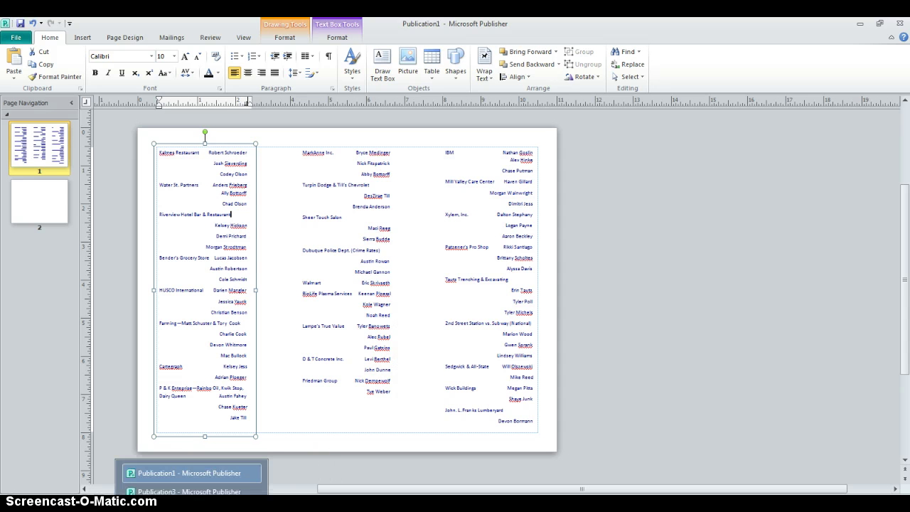
{"action": "left_click", "coordinate": [188, 491]}
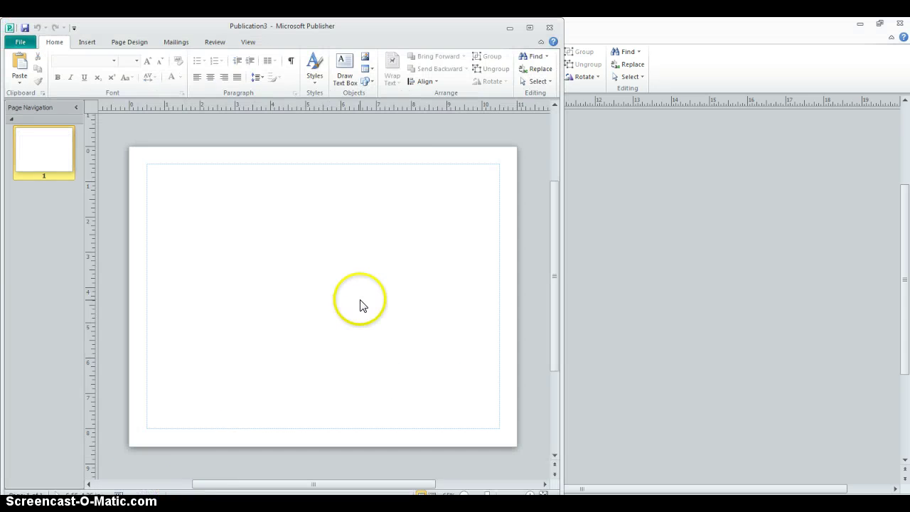
Draw a tall narrow text box down Publication3's left margin, then bring Publication1 forward.
{"action": "left_click", "coordinate": [530, 28]}
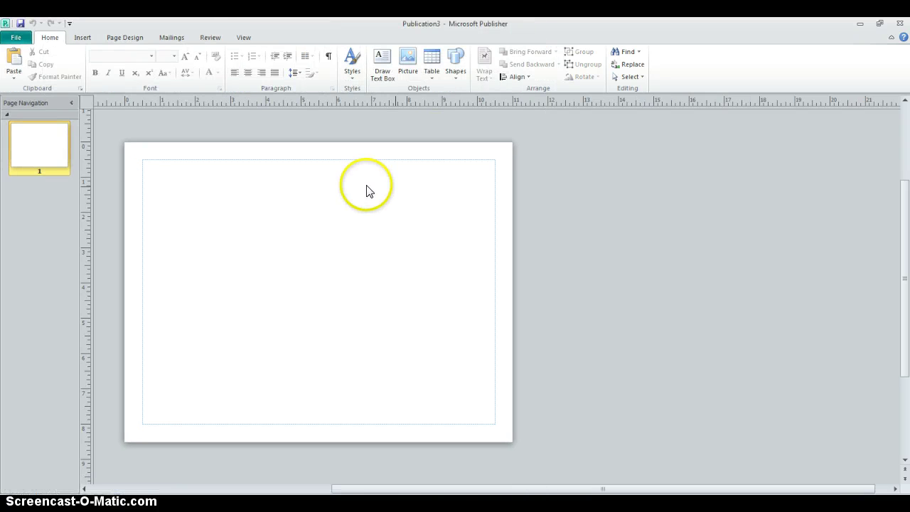
{"action": "left_click", "coordinate": [82, 39]}
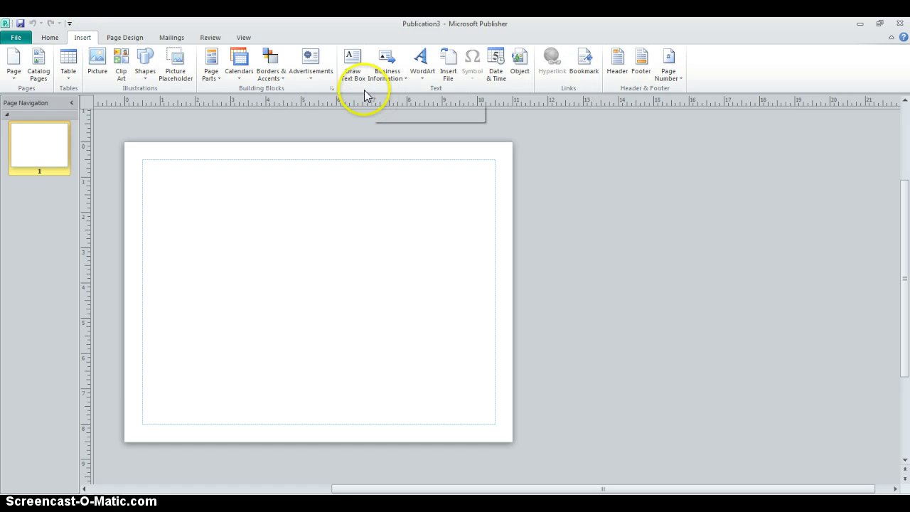
{"action": "left_click", "coordinate": [351, 73]}
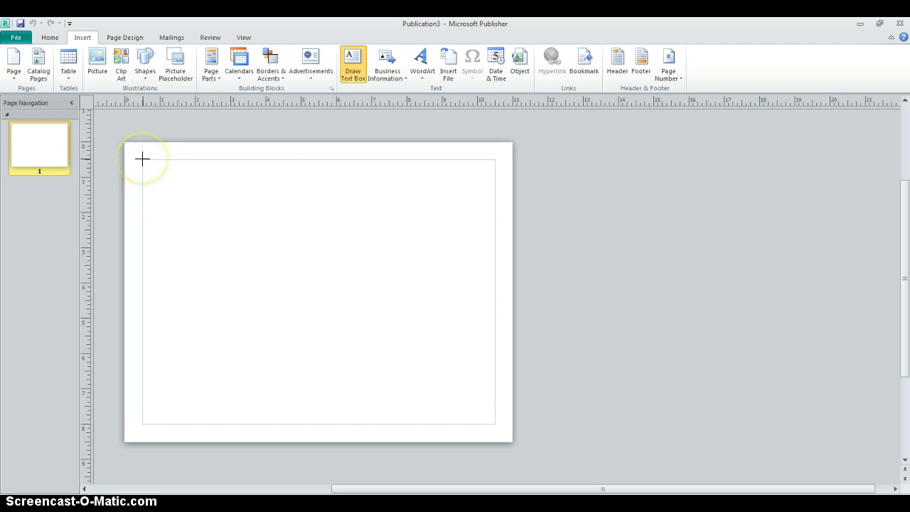
{"action": "left_click_drag", "start_coordinate": [143, 160], "coordinate": [231, 424]}
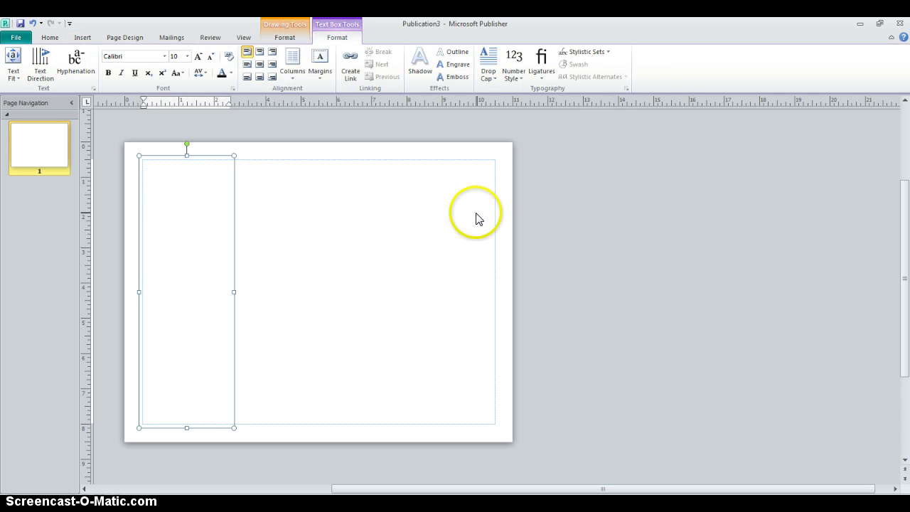
{"action": "left_click_drag", "start_coordinate": [467, 26], "coordinate": [2, 235]}
{"action": "left_click", "coordinate": [547, 20]}
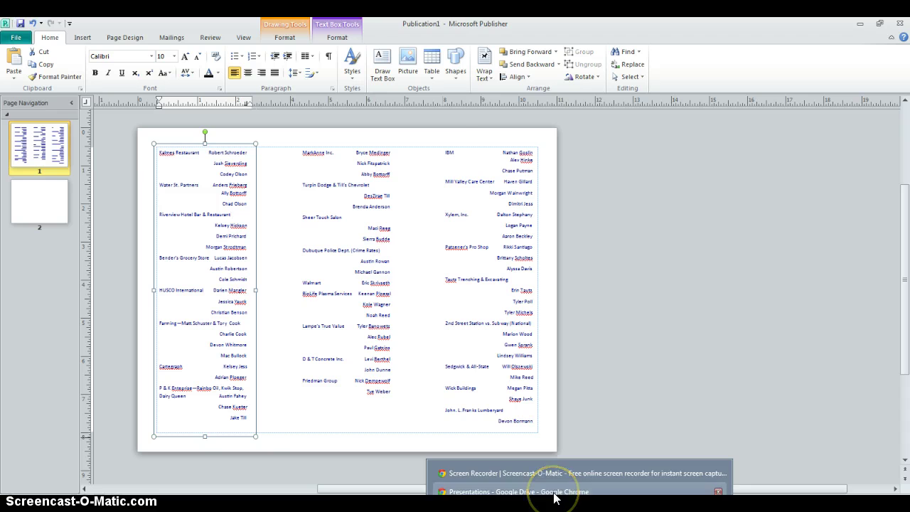
Place Publication3 beside the Google Doc business list and select its empty text box.
{"action": "left_click", "coordinate": [554, 496]}
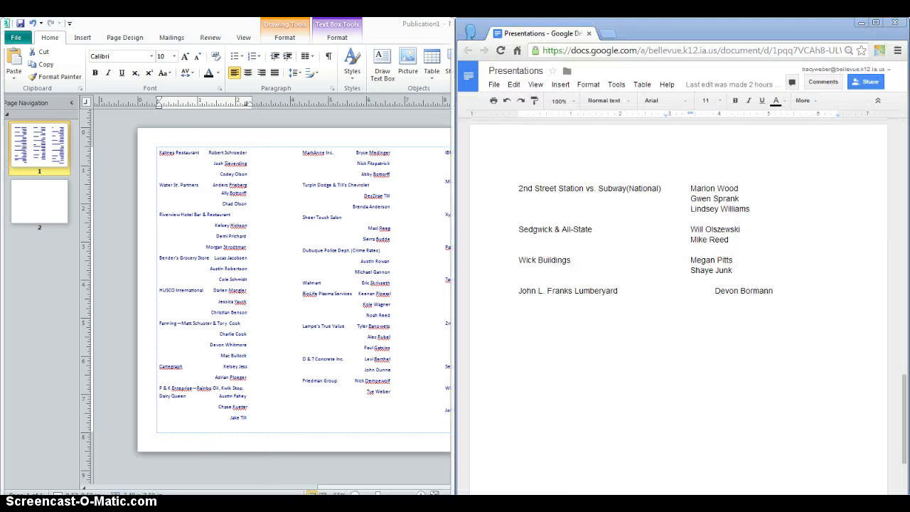
{"action": "left_click", "coordinate": [206, 483]}
{"action": "left_click_drag", "start_coordinate": [903, 416], "coordinate": [905, 135]}
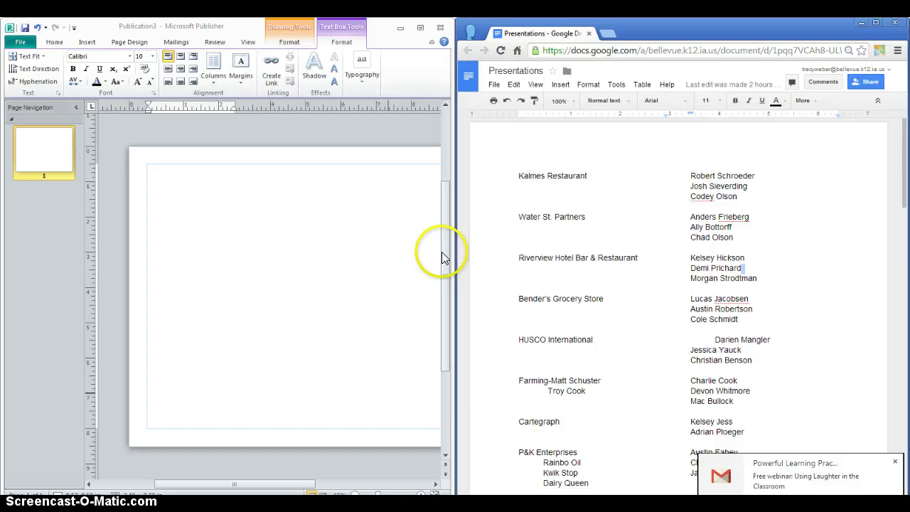
{"action": "left_click_drag", "start_coordinate": [905, 149], "coordinate": [905, 126]}
{"action": "left_click", "coordinate": [168, 178]}
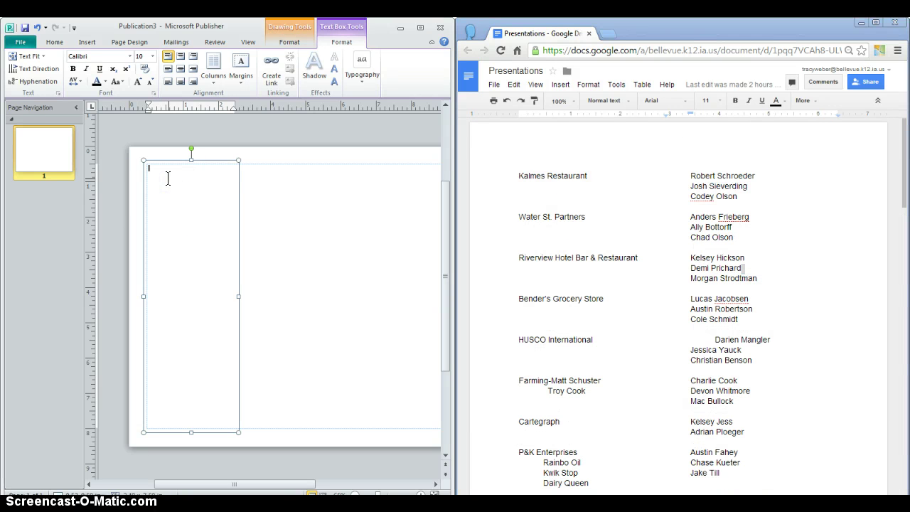
{"action": "left_click", "coordinate": [237, 169]}
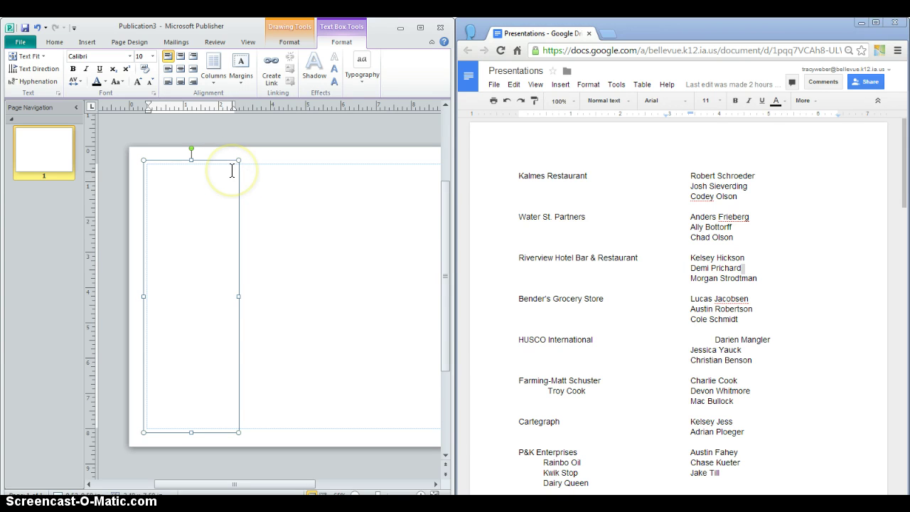
{"action": "left_click", "coordinate": [54, 43]}
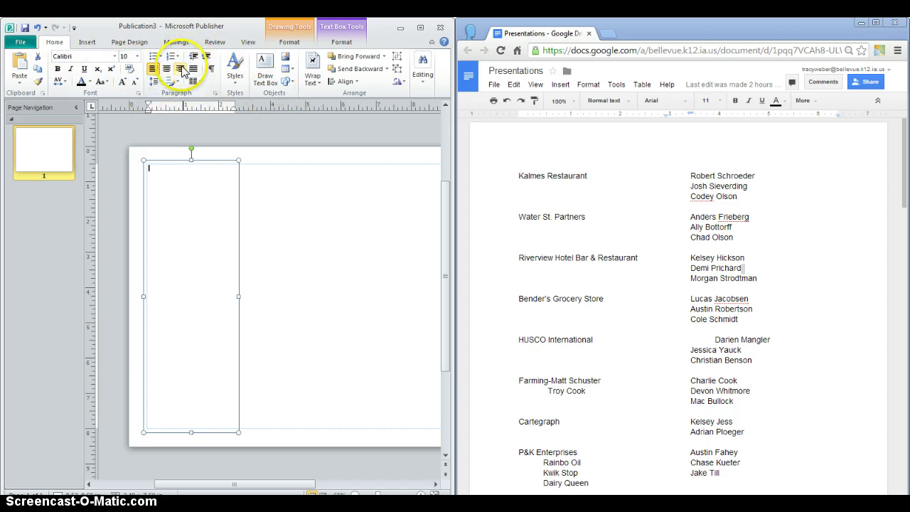
Add a right-aligned tab stop at 2.3" to the text box's paragraph settings.
{"action": "left_click", "coordinate": [213, 95]}
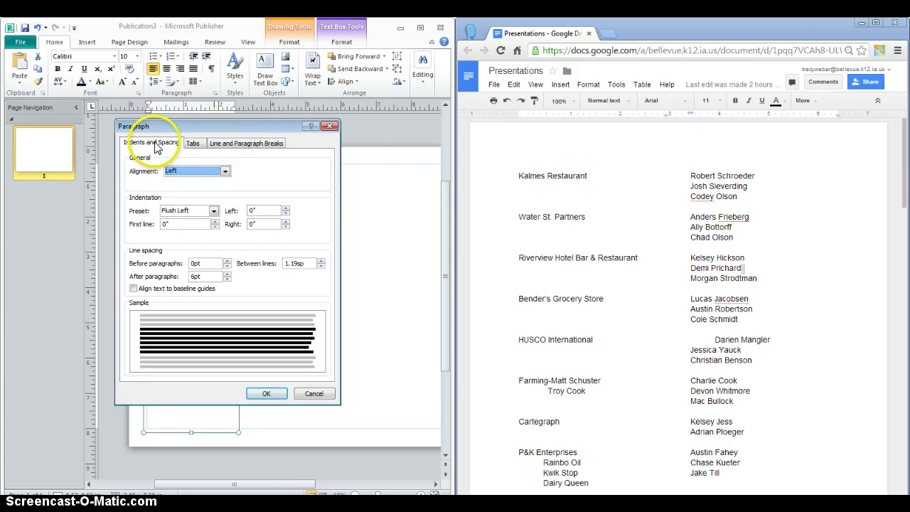
{"action": "left_click", "coordinate": [193, 144]}
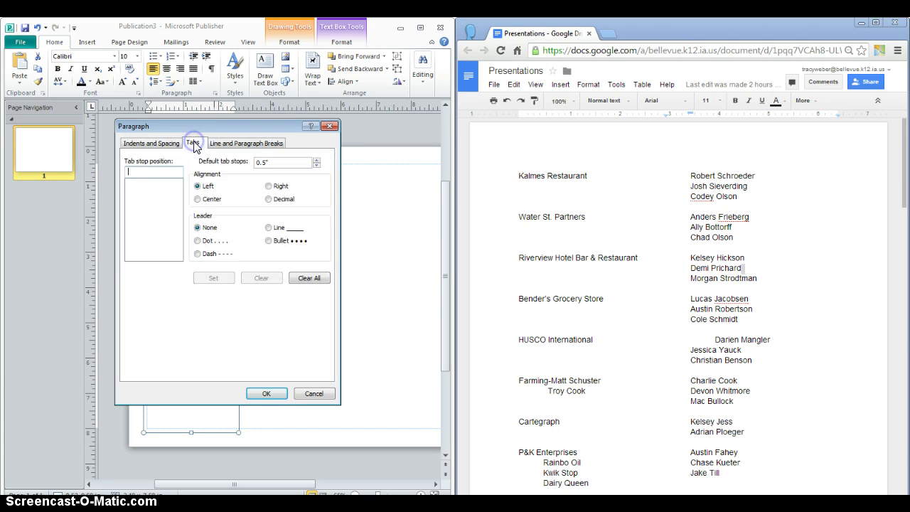
{"action": "left_click", "coordinate": [155, 171]}
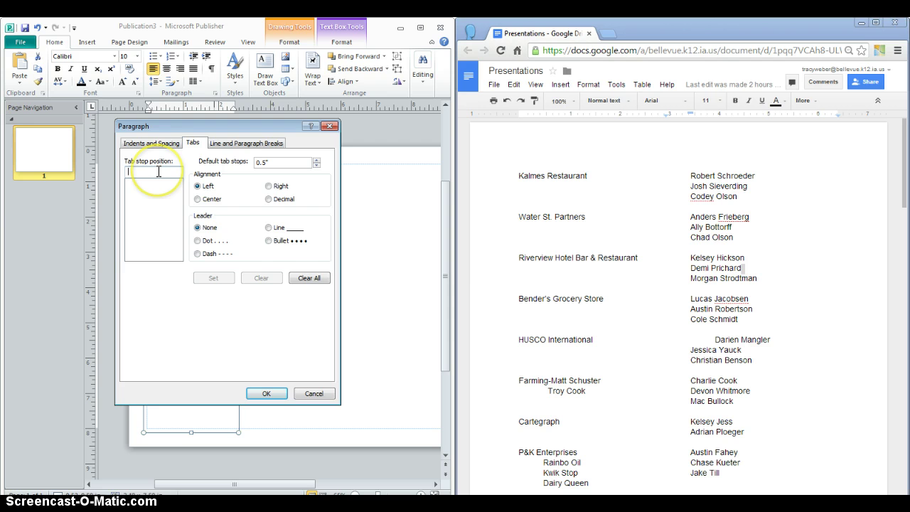
{"action": "type", "text": "2.3"}
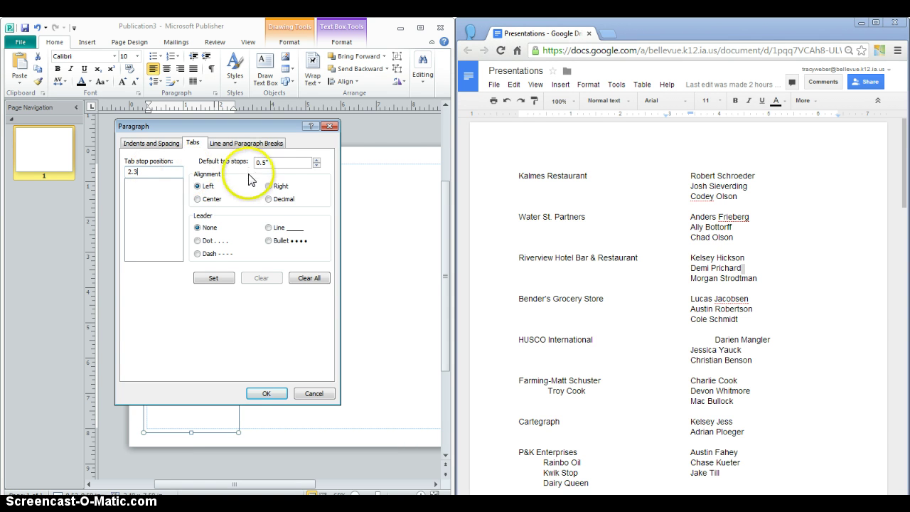
{"action": "left_click", "coordinate": [269, 187]}
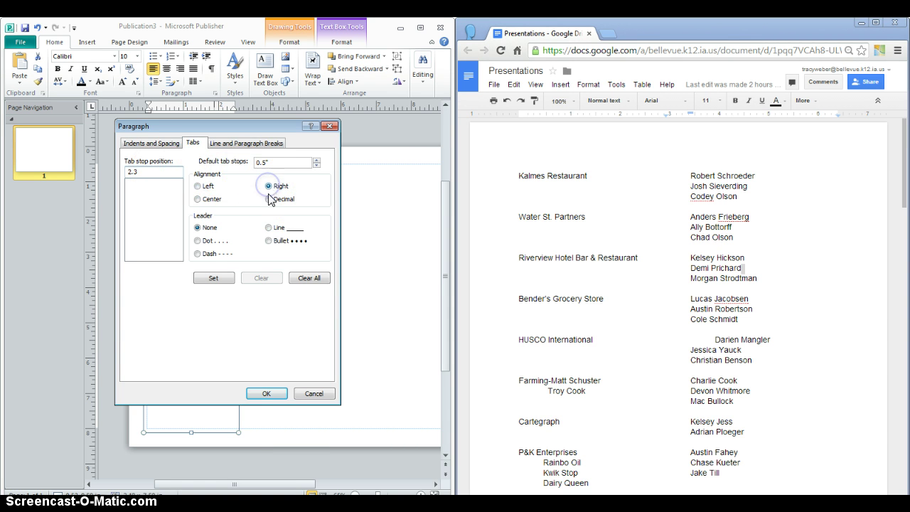
{"action": "left_click", "coordinate": [214, 278]}
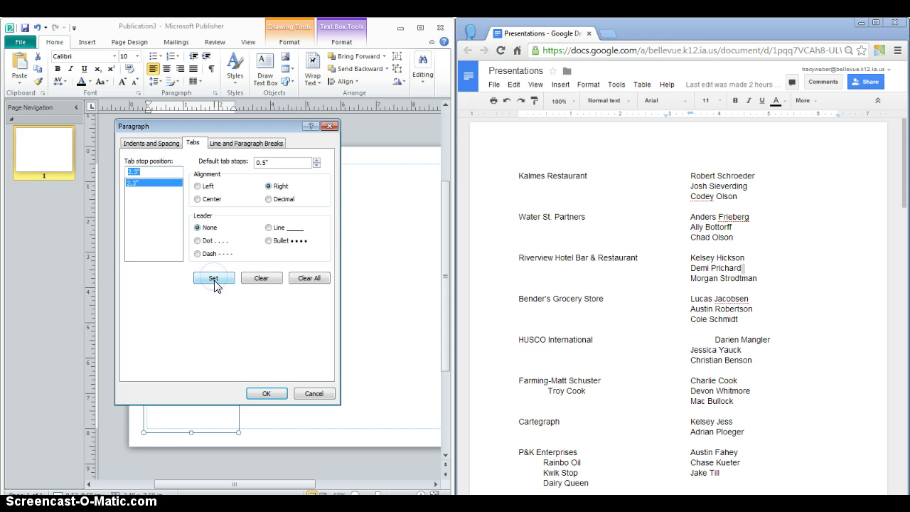
{"action": "left_click", "coordinate": [265, 393]}
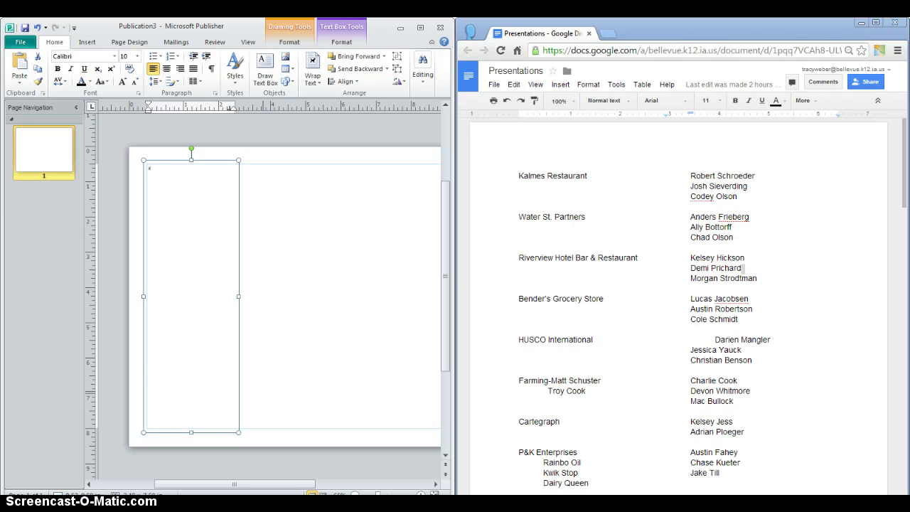
Zoom in on Publication3's text box with the status-bar zoom control.
{"action": "left_click", "coordinate": [419, 494]}
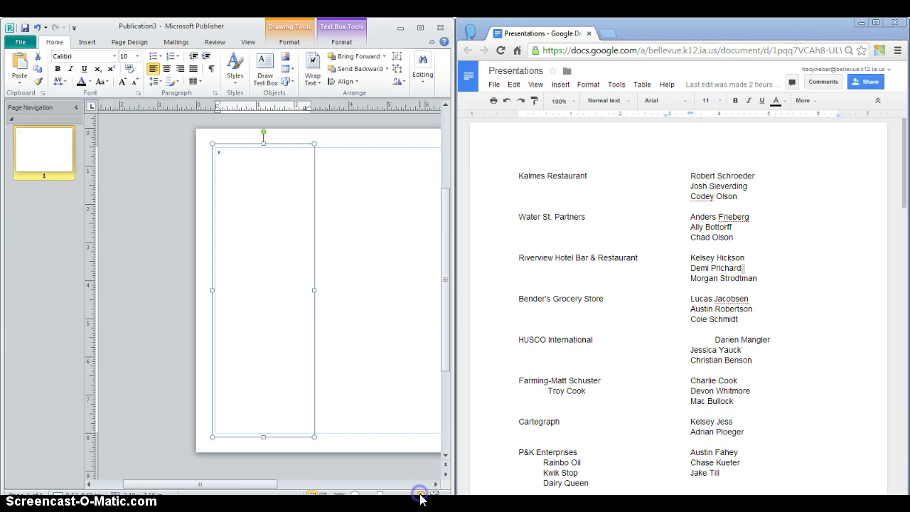
{"action": "left_click", "coordinate": [420, 495]}
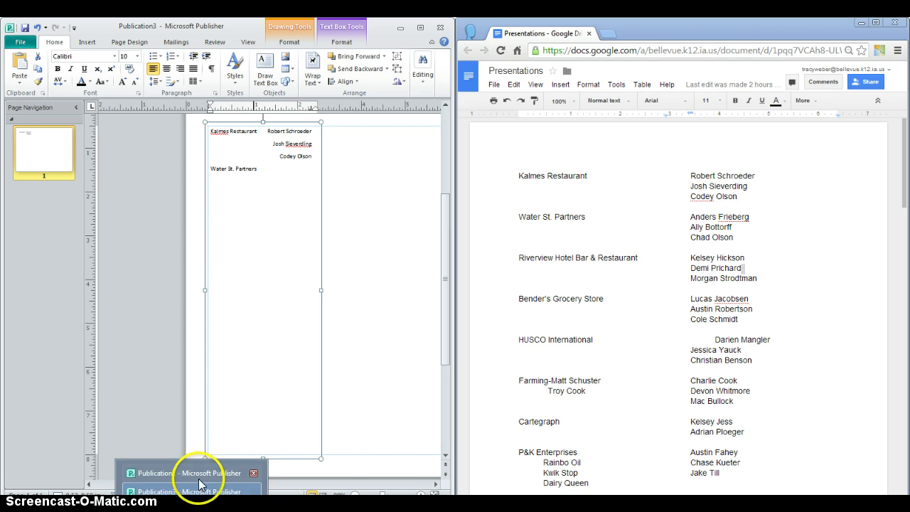
Switch to Publication1 and select its business list text box.
{"action": "left_click", "coordinate": [203, 471]}
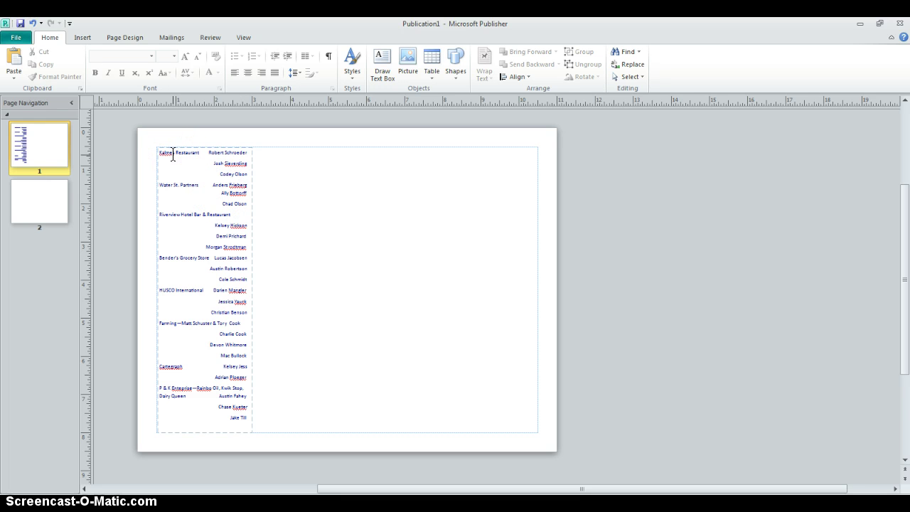
{"action": "left_click", "coordinate": [173, 177]}
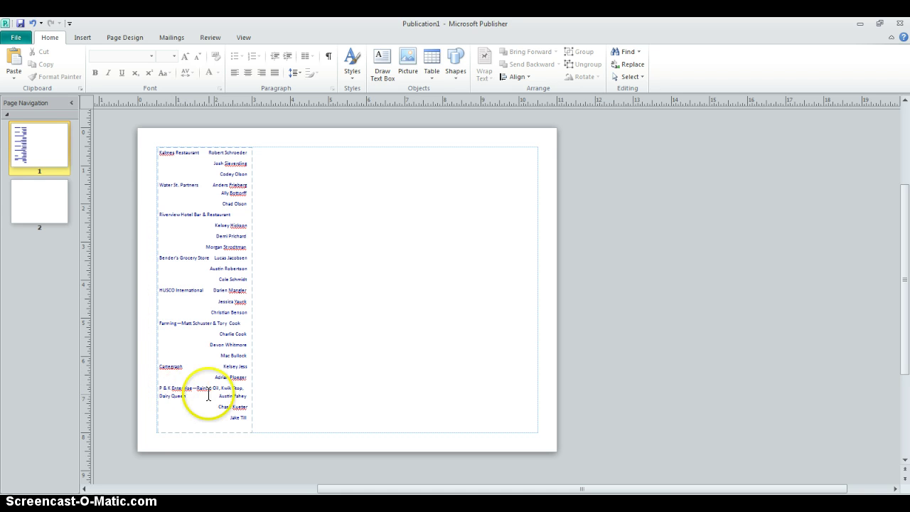
{"action": "left_click", "coordinate": [251, 323]}
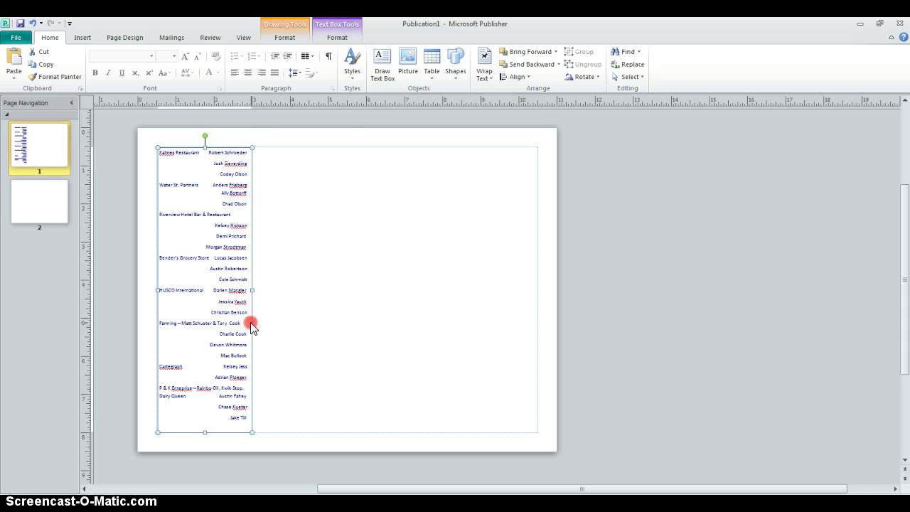
Copy the list text box and paste two duplicates, one at the right and one in the middle.
{"action": "right_click", "coordinate": [251, 327]}
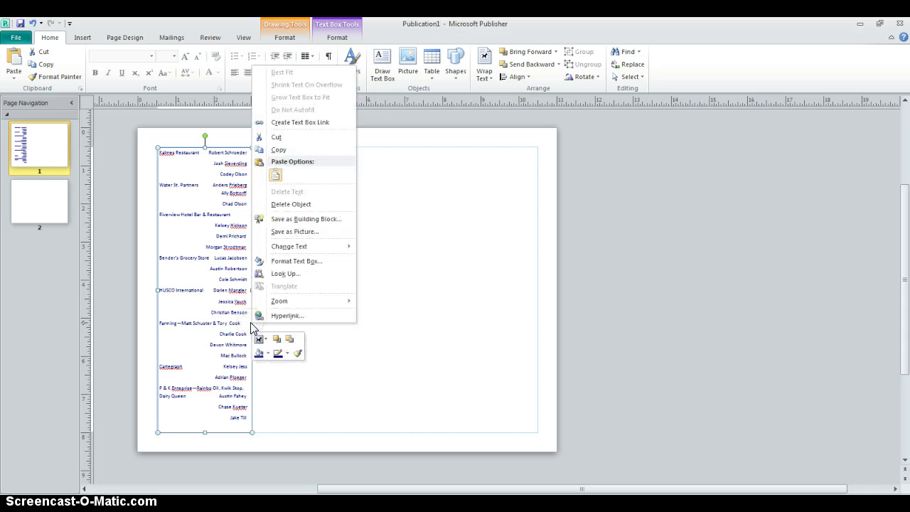
{"action": "left_click", "coordinate": [271, 149]}
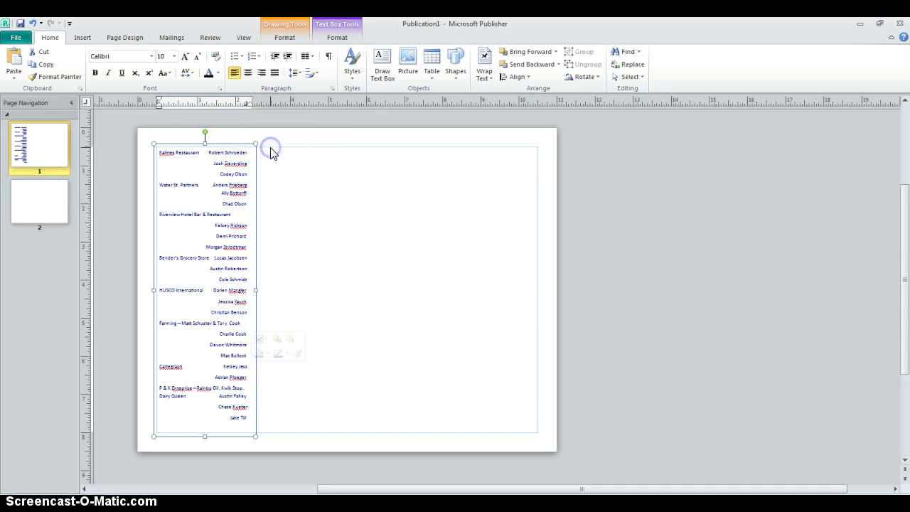
{"action": "left_click", "coordinate": [353, 250]}
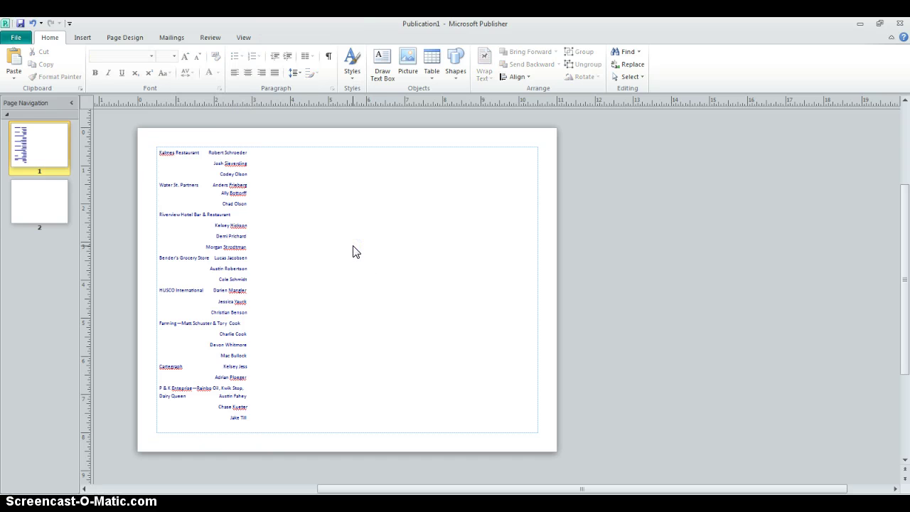
{"action": "key", "text": "ctrl+v"}
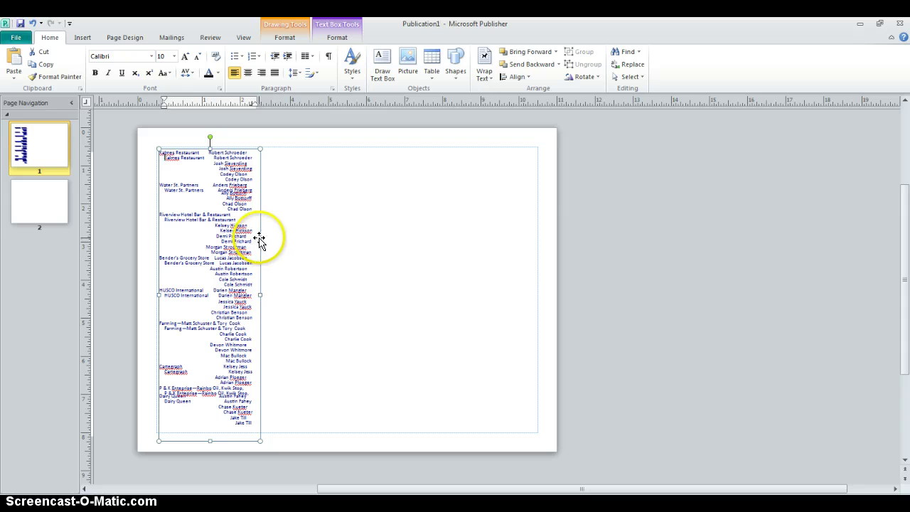
{"action": "left_click_drag", "start_coordinate": [261, 245], "coordinate": [539, 236]}
{"action": "left_click", "coordinate": [361, 264]}
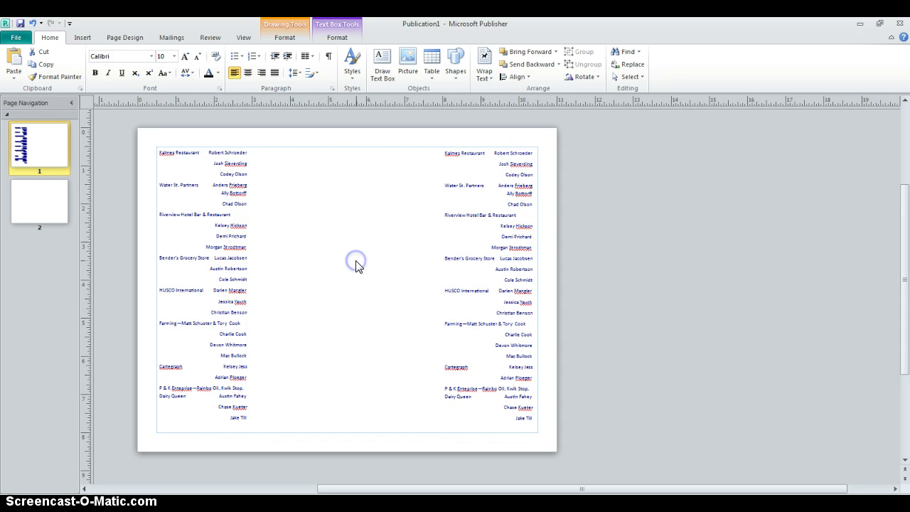
{"action": "key", "text": "ctrl+v"}
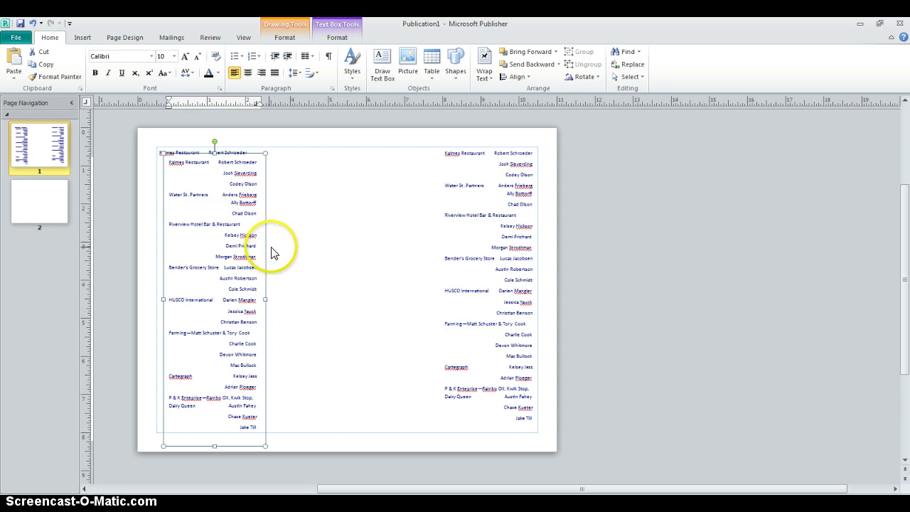
{"action": "left_click_drag", "start_coordinate": [265, 247], "coordinate": [392, 237]}
Select the left, middle and right business list text boxes together.
{"action": "left_click", "coordinate": [715, 344]}
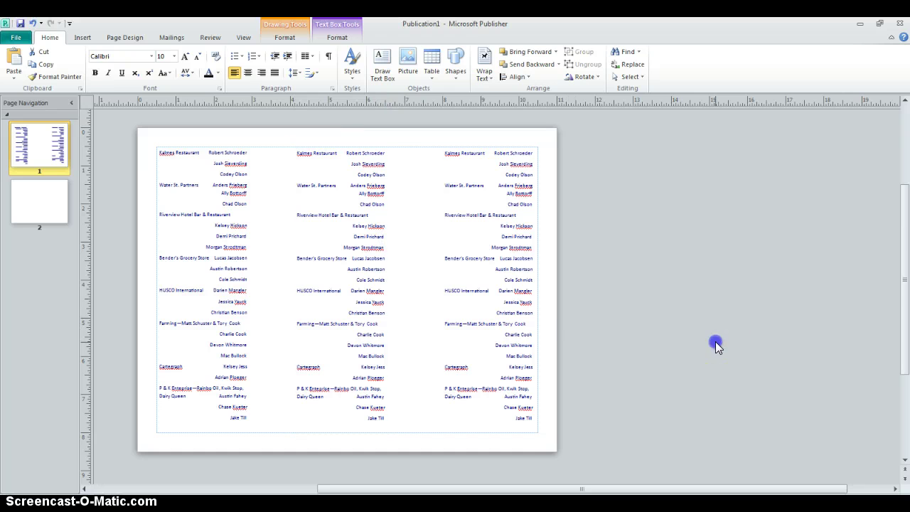
{"action": "left_click", "coordinate": [537, 267]}
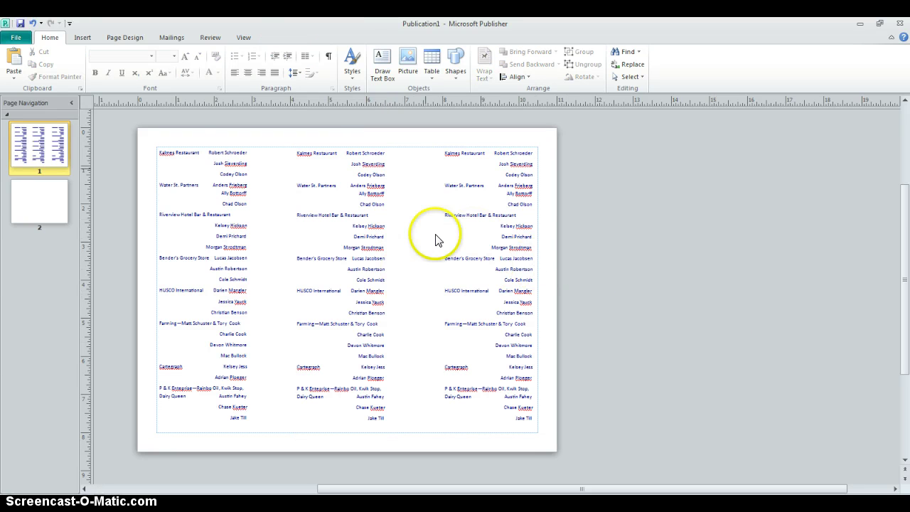
{"action": "left_click", "coordinate": [220, 311]}
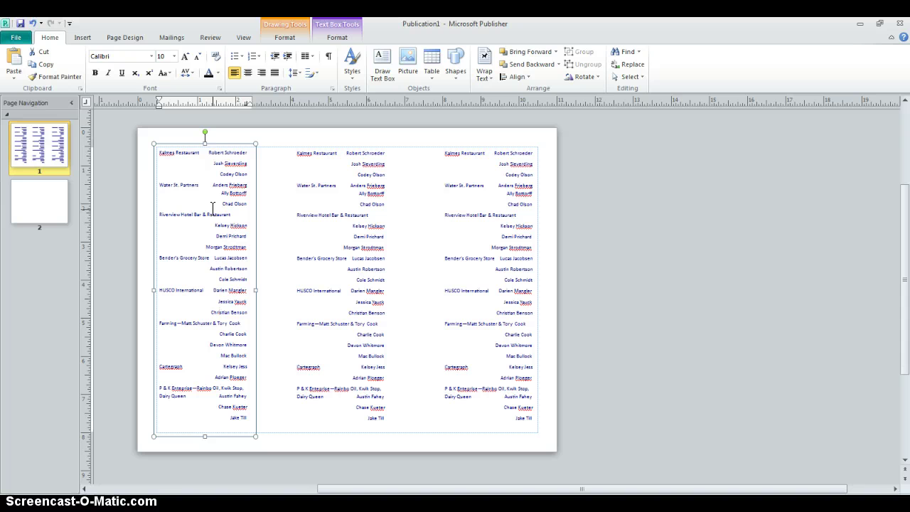
{"action": "left_click", "coordinate": [329, 237], "text": "shift"}
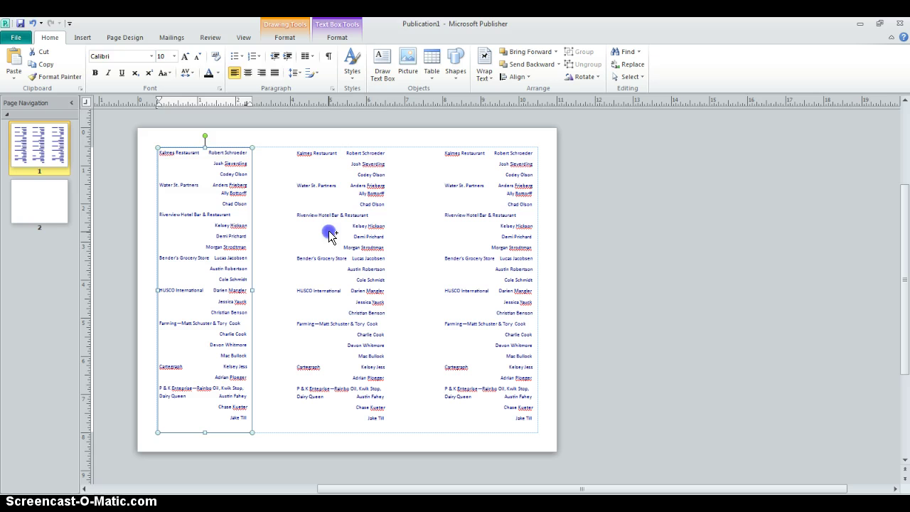
{"action": "left_click", "coordinate": [478, 271], "text": "shift"}
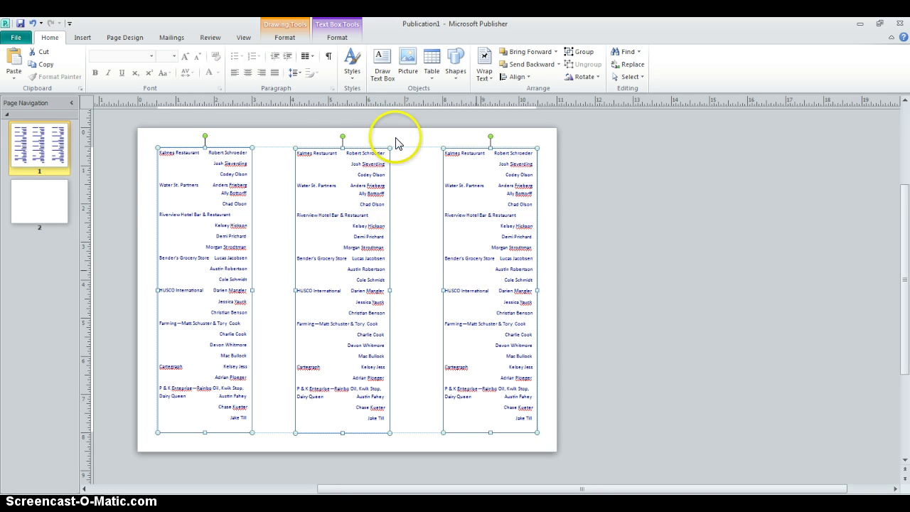
Align the three list boxes on their middles and distribute them horizontally.
{"action": "left_click", "coordinate": [285, 39]}
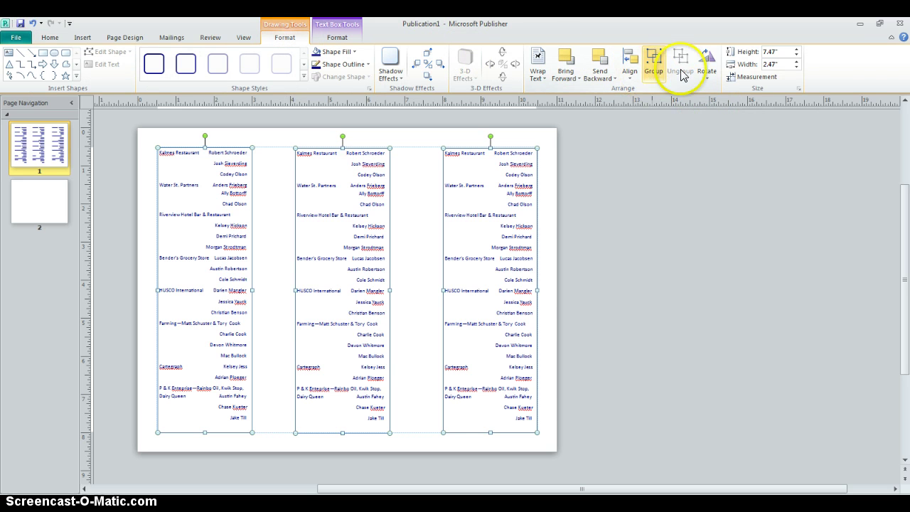
{"action": "left_click", "coordinate": [710, 77]}
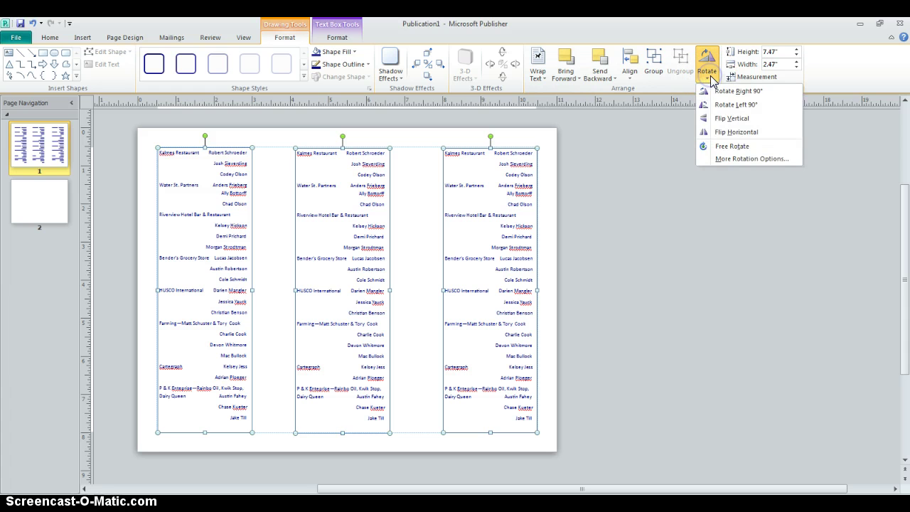
{"action": "left_click", "coordinate": [710, 75]}
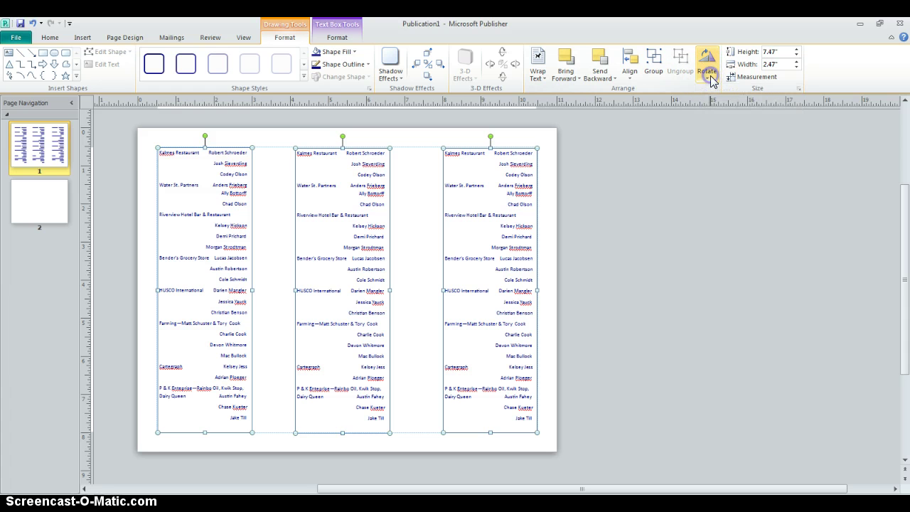
{"action": "left_click", "coordinate": [628, 80]}
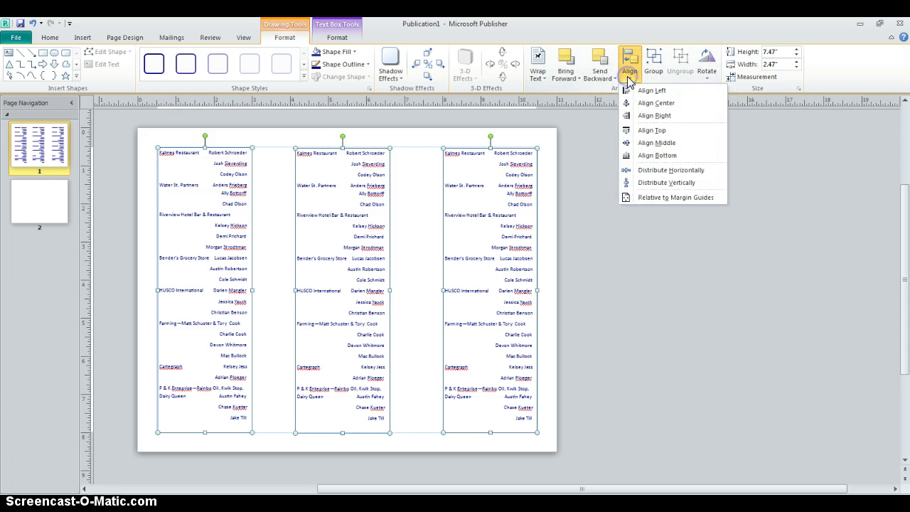
{"action": "left_click", "coordinate": [650, 144]}
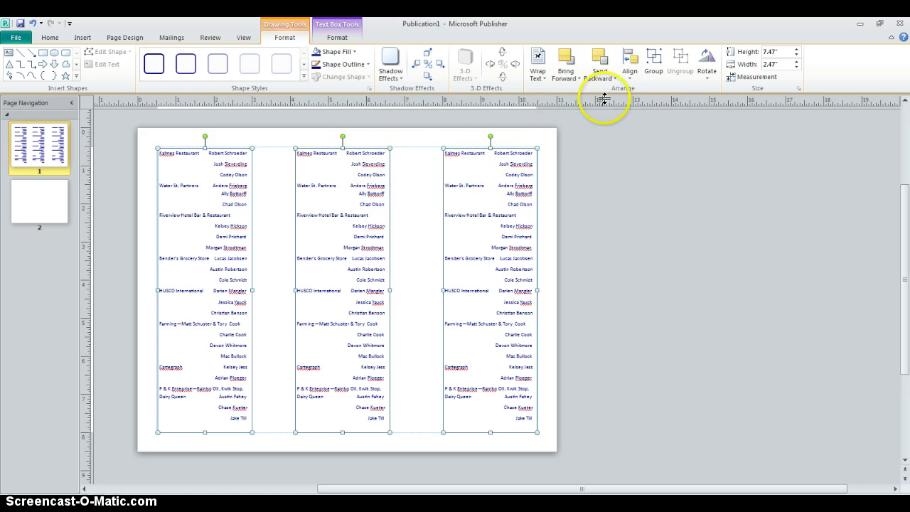
{"action": "left_click", "coordinate": [630, 79]}
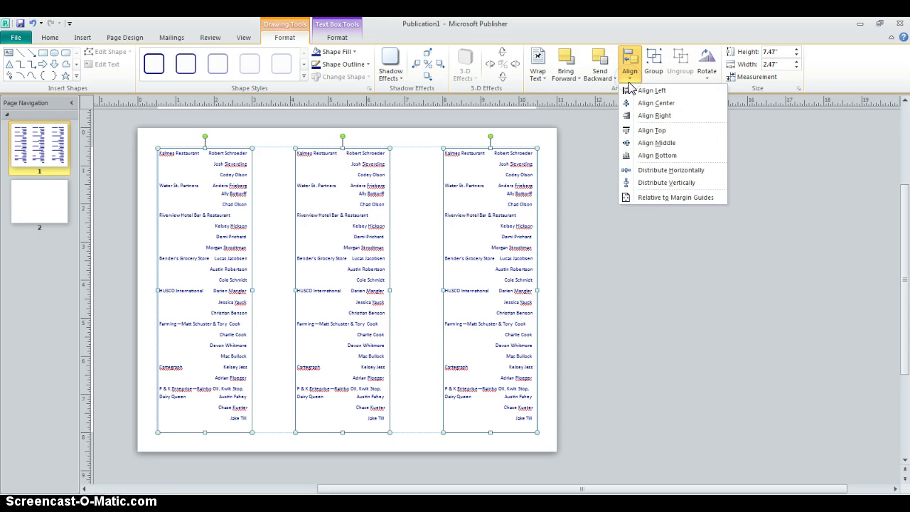
{"action": "left_click", "coordinate": [643, 172]}
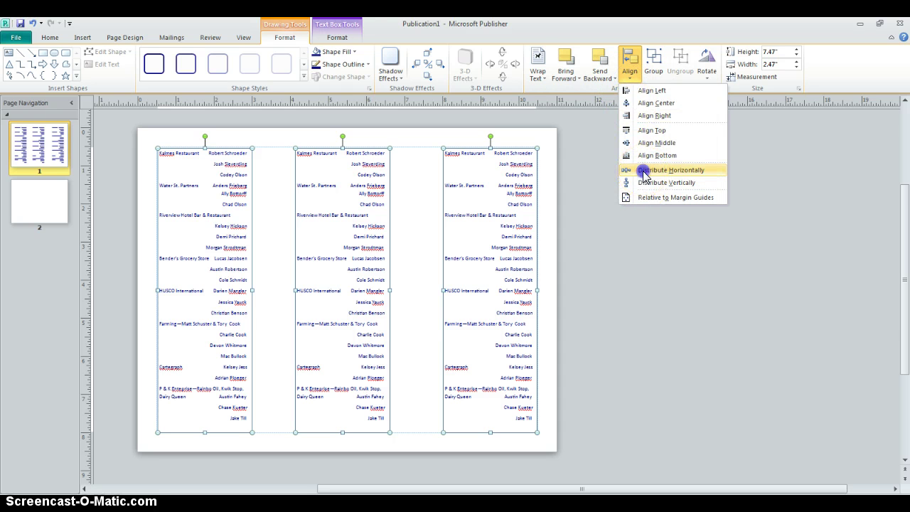
{"action": "left_click", "coordinate": [423, 267]}
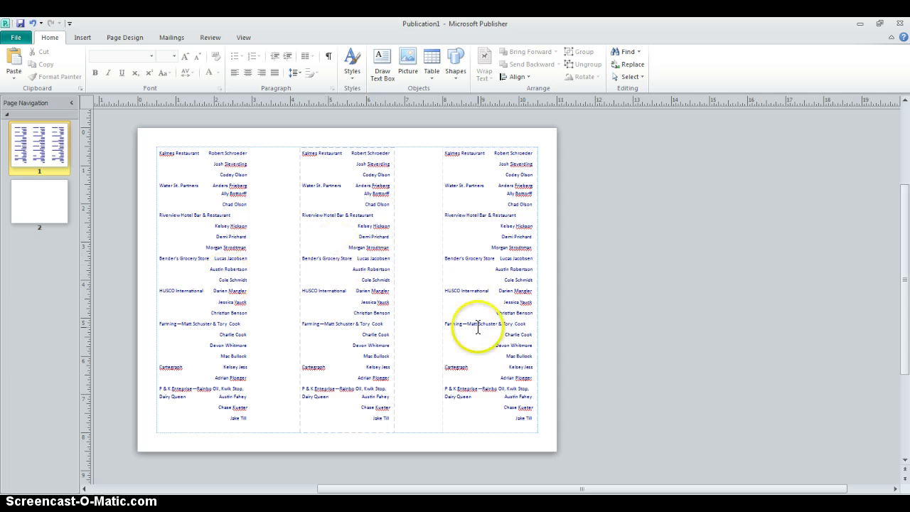
Replace the duplicated column text with the remaining businesses, starting from MarkAnne Inc.
{"action": "left_click", "coordinate": [367, 251]}
{"action": "key", "text": "ctrl+a"}
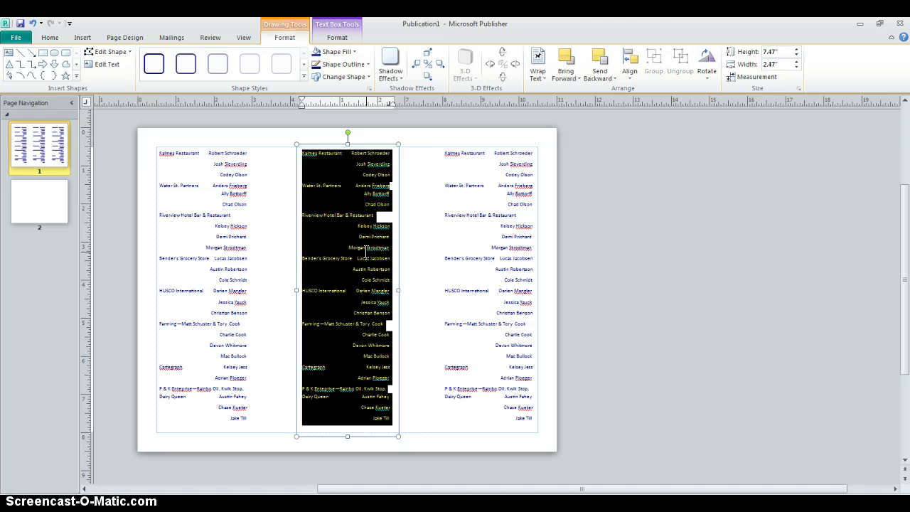
{"action": "left_click_drag", "start_coordinate": [598, 22], "coordinate": [1, 258]}
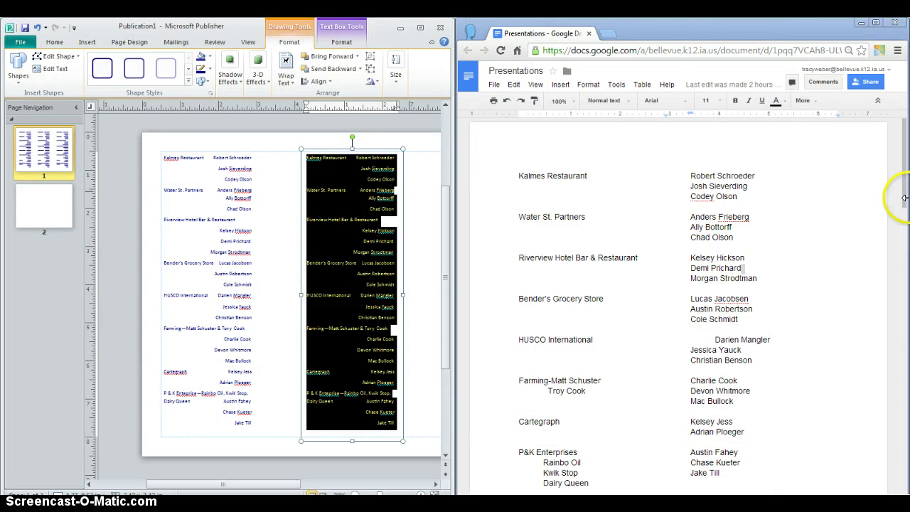
{"action": "left_click_drag", "start_coordinate": [903, 192], "coordinate": [906, 241]}
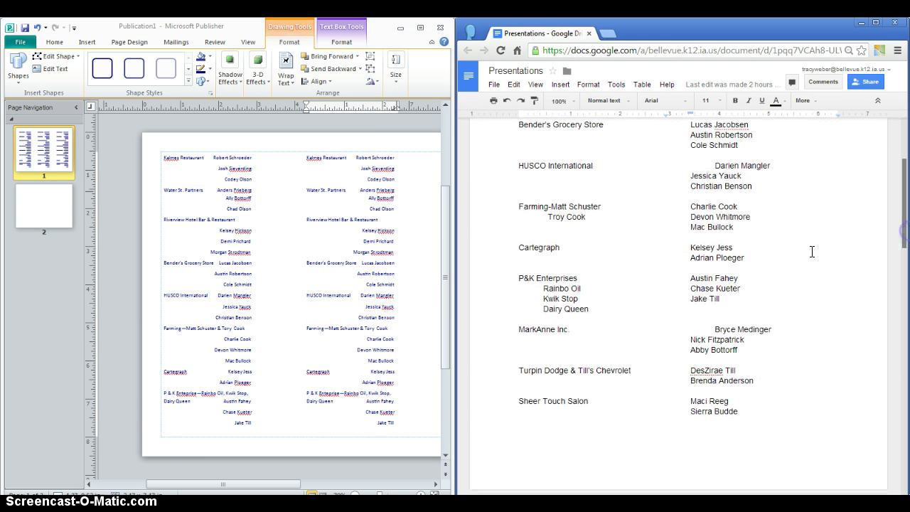
{"action": "left_click", "coordinate": [316, 169]}
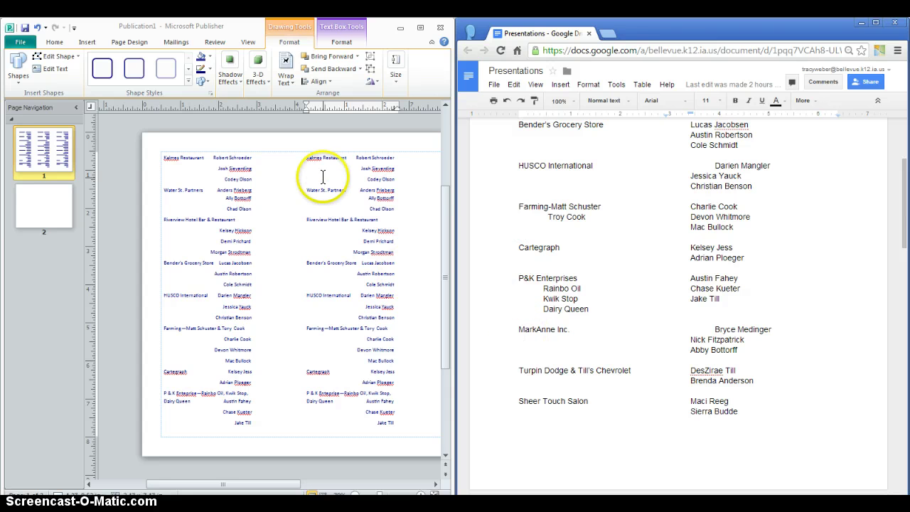
{"action": "key", "text": "ctrl+a"}
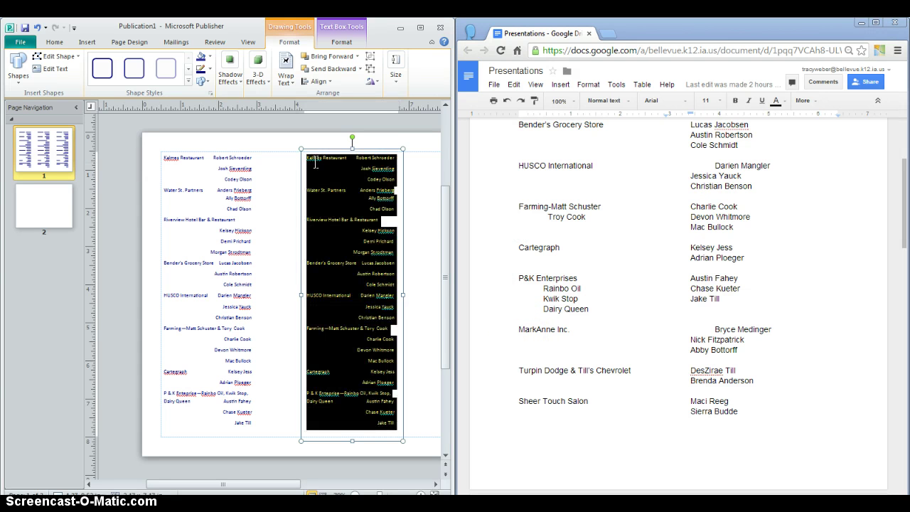
{"action": "key", "text": "Delete"}
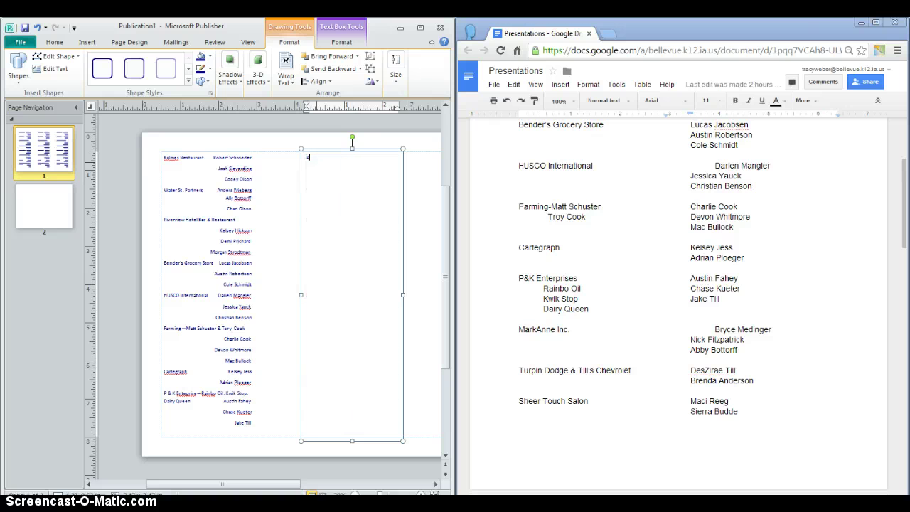
{"action": "type", "text": "MarkAnne Inc"}
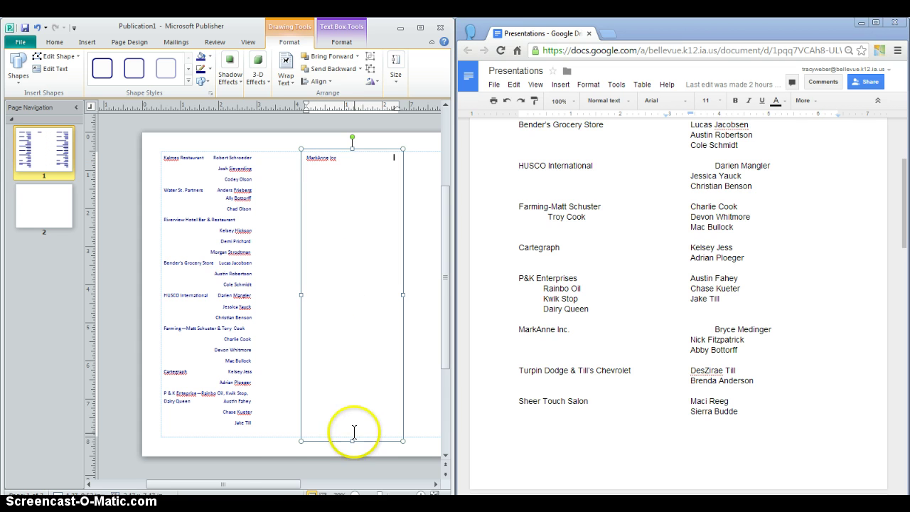
{"action": "left_click_drag", "start_coordinate": [289, 481], "coordinate": [372, 488]}
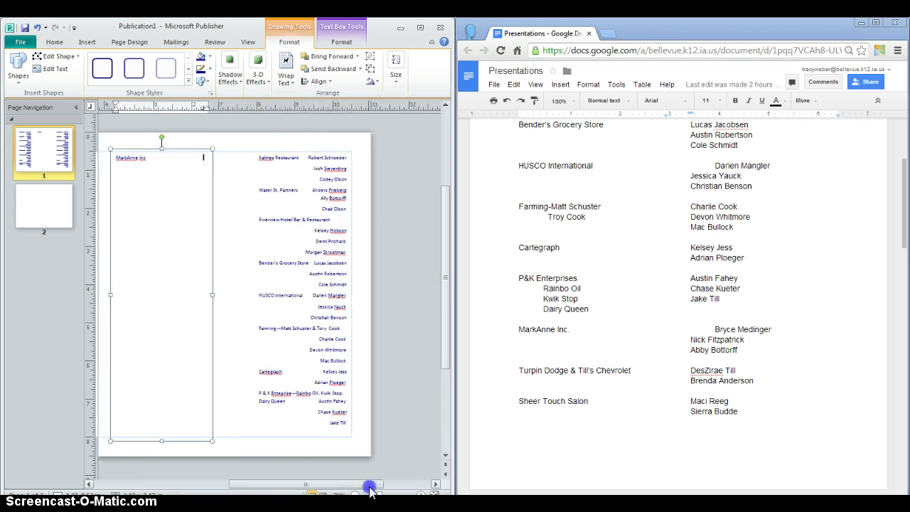
{"action": "left_click", "coordinate": [311, 330]}
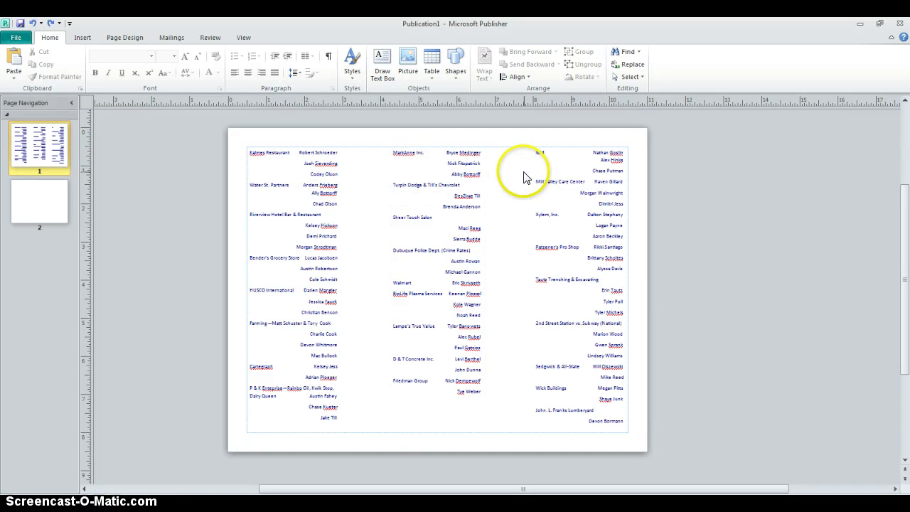
Select all three list columns and nudge them slightly lower together with Alt+arrow keys.
{"action": "left_click", "coordinate": [315, 205]}
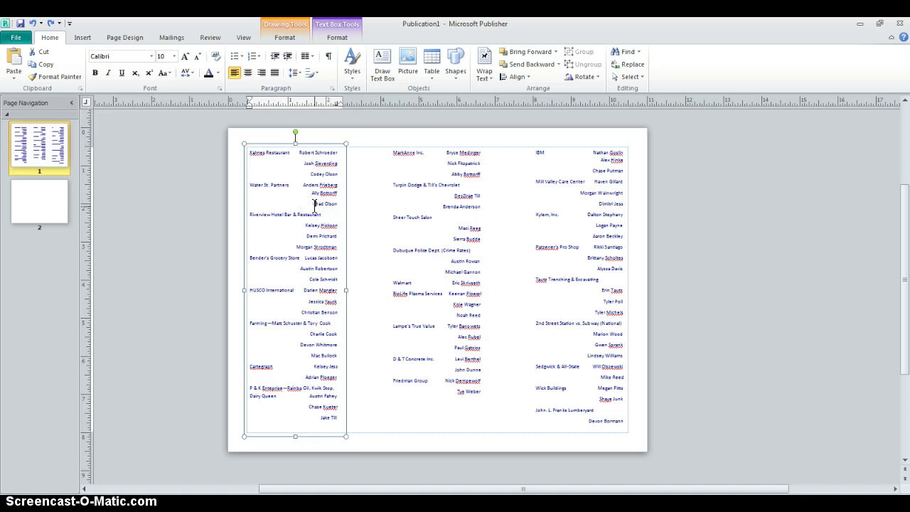
{"action": "left_click", "coordinate": [446, 221], "text": "shift"}
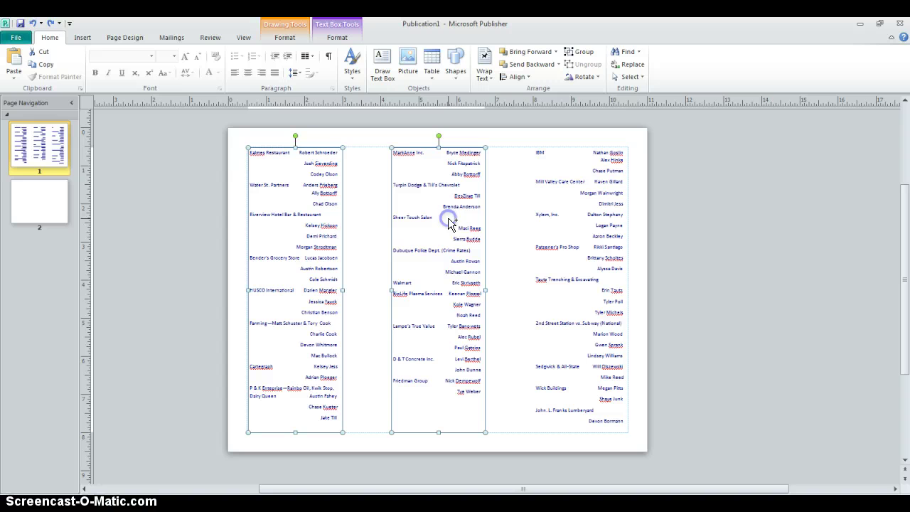
{"action": "left_click", "coordinate": [562, 250], "text": "shift"}
{"action": "key", "text": "alt+Down"}
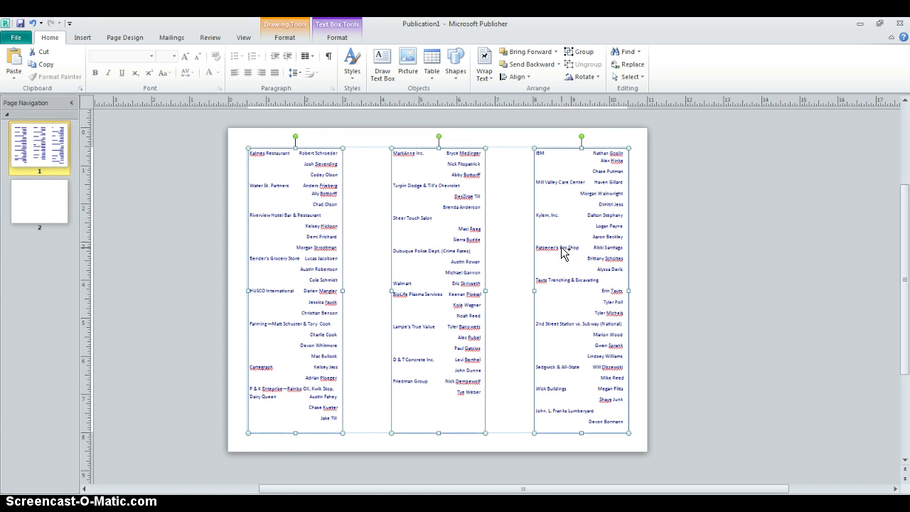
{"action": "key", "text": "alt+Down"}
{"action": "key", "text": "alt+Down"}
{"action": "key", "text": "alt+Down"}
{"action": "key", "text": "alt+Down"}
{"action": "key", "text": "alt+Down"}
{"action": "key", "text": "alt+Down"}
{"action": "key", "text": "alt+Down"}
{"action": "key", "text": "alt+Down"}
{"action": "key", "text": "alt+Down"}
{"action": "key", "text": "alt+Down"}
{"action": "key", "text": "alt+Down"}
{"action": "key", "text": "alt+Down"}
{"action": "key", "text": "alt+Down"}
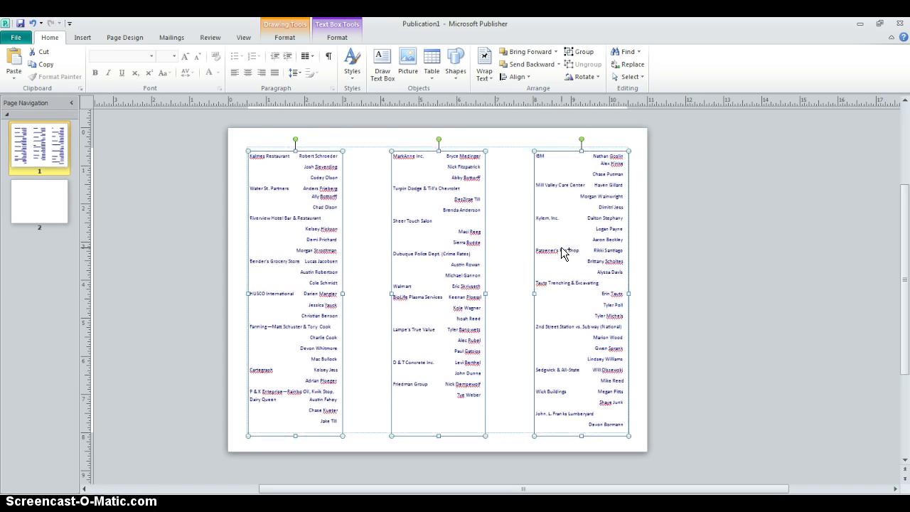
{"action": "key", "text": "alt+Down"}
{"action": "key", "text": "alt+Down"}
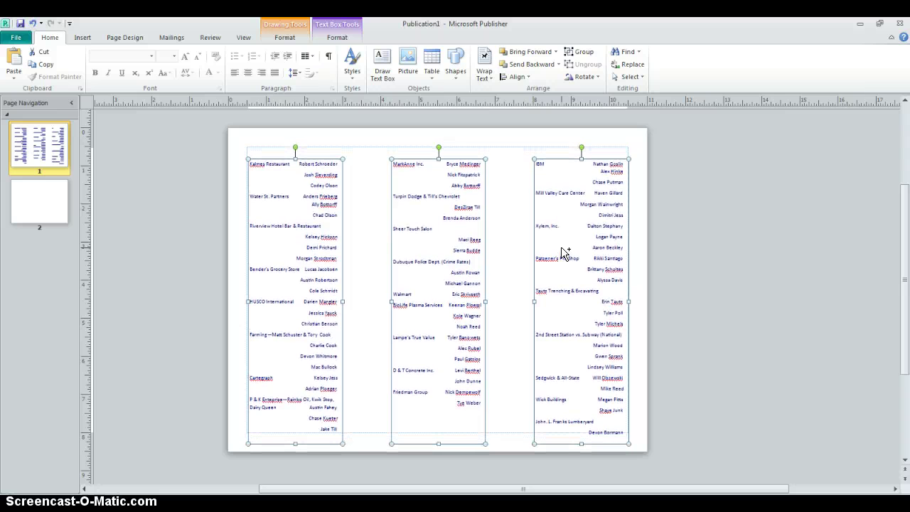
{"action": "key", "text": "alt+Up"}
{"action": "key", "text": "alt+Up"}
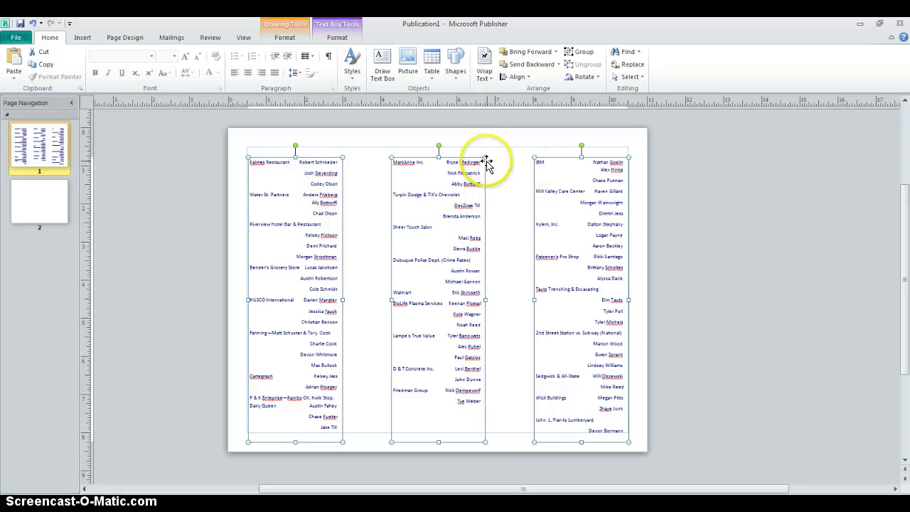
{"action": "left_click", "coordinate": [396, 146]}
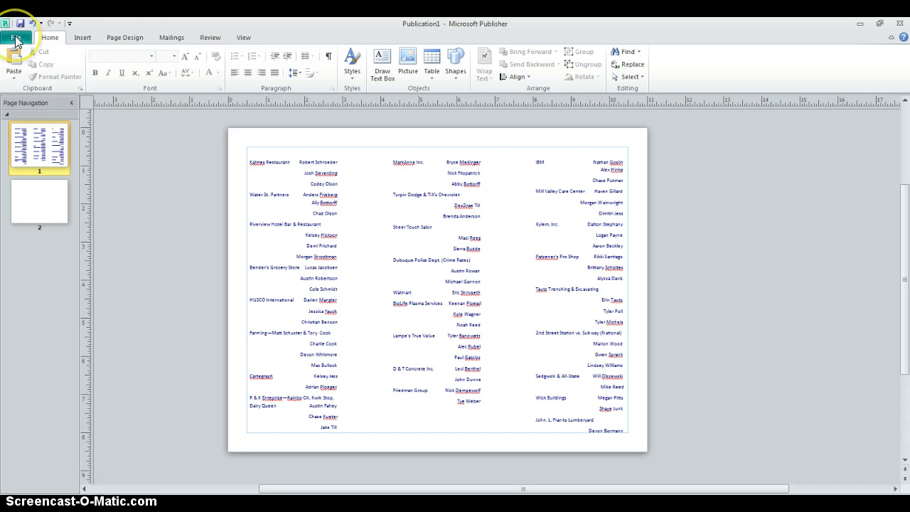
Pick a plain WordArt style, then check the finished example publication for reference.
{"action": "left_click", "coordinate": [83, 39]}
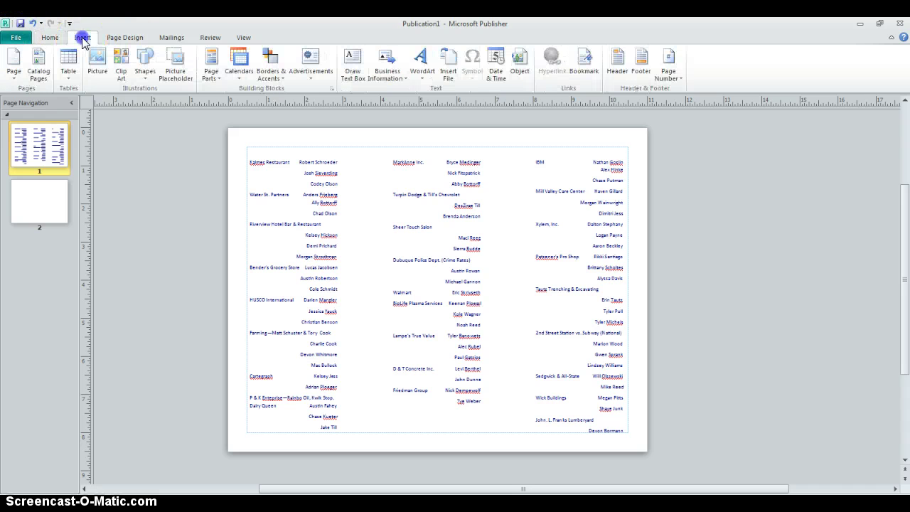
{"action": "left_click", "coordinate": [423, 68]}
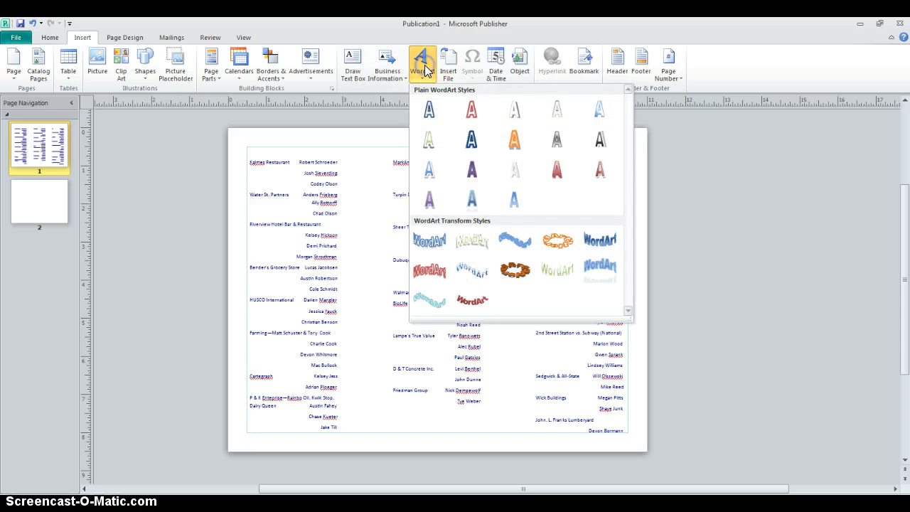
{"action": "left_click", "coordinate": [435, 175]}
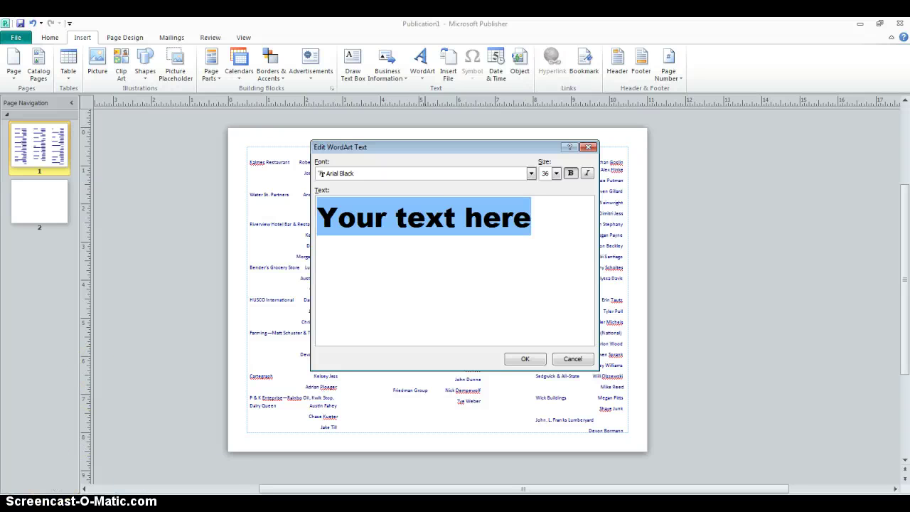
{"action": "key", "text": "super"}
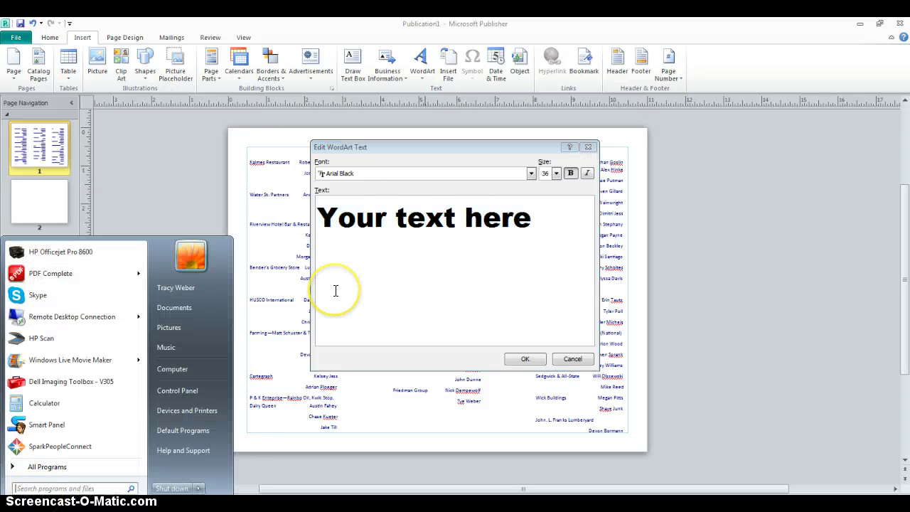
{"action": "left_click", "coordinate": [357, 482]}
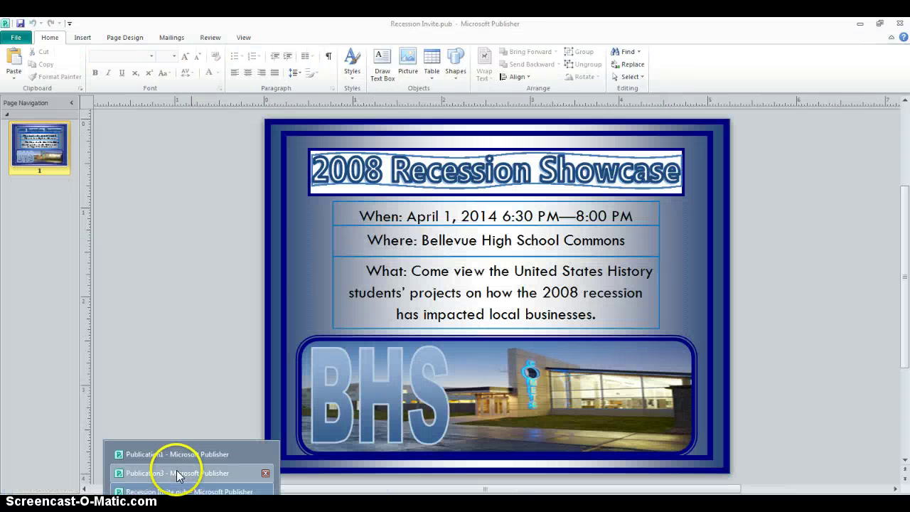
{"action": "left_click", "coordinate": [178, 474]}
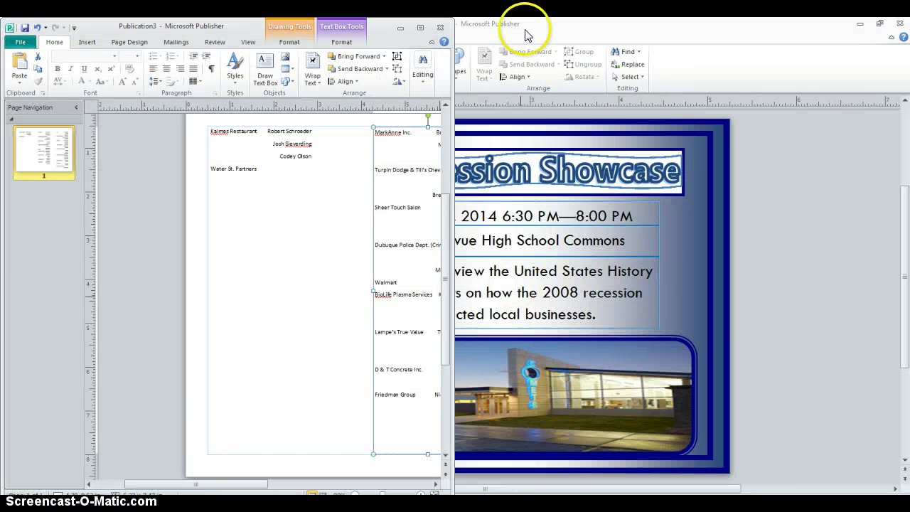
{"action": "mouse_move", "coordinate": [189, 473]}
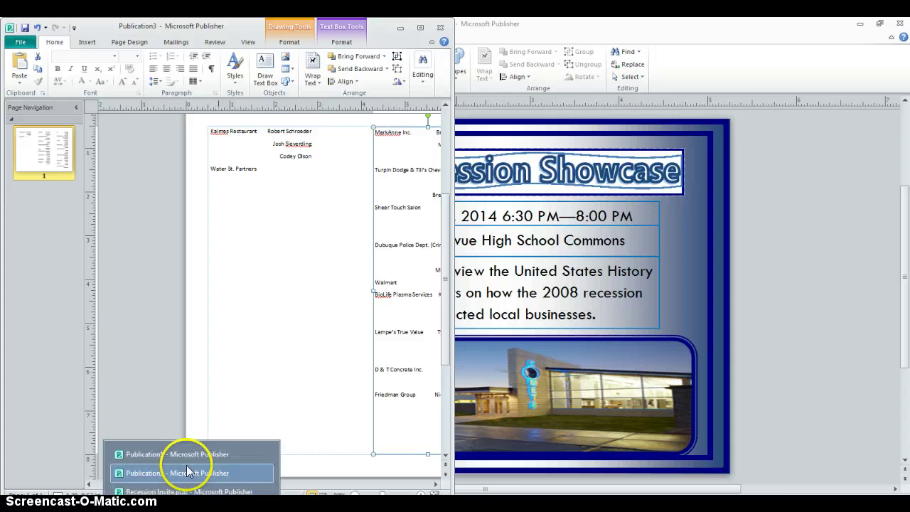
{"action": "left_click", "coordinate": [183, 451]}
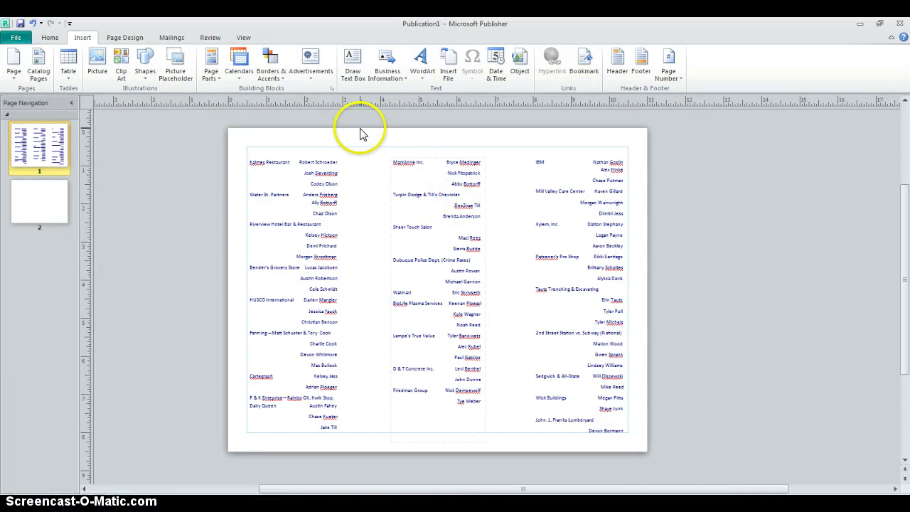
Choose the plain WordArt style again and enter the text 'Businesses Affected'.
{"action": "left_click", "coordinate": [353, 64]}
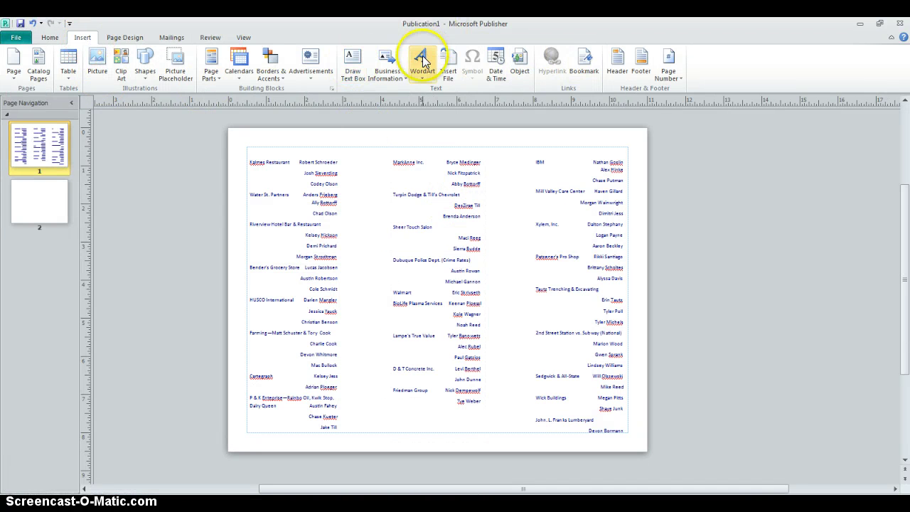
{"action": "left_click", "coordinate": [422, 60]}
{"action": "left_click", "coordinate": [427, 173]}
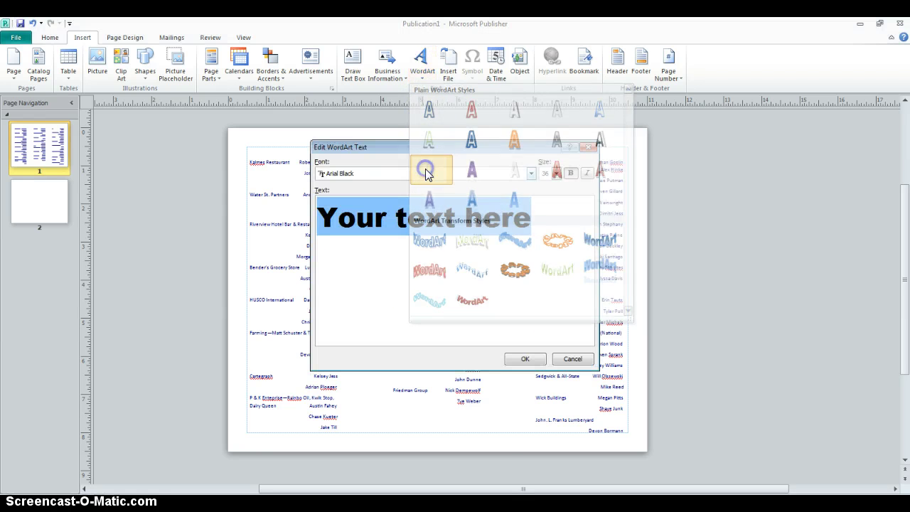
{"action": "type", "text": "2"}
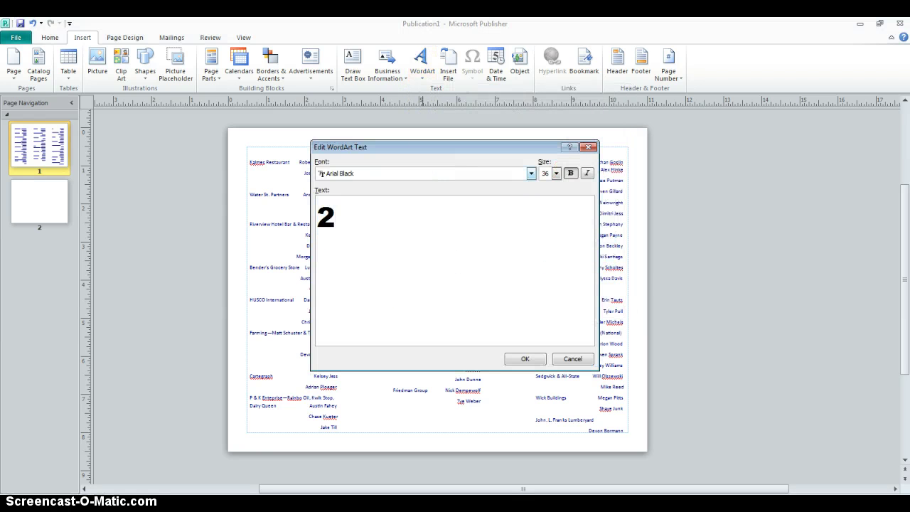
{"action": "key", "text": "BackSpace"}
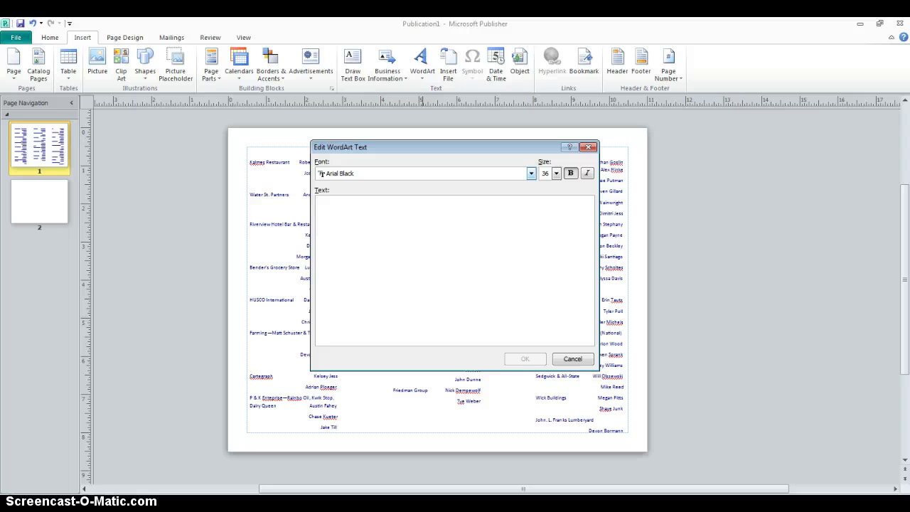
{"action": "type", "text": "Businesses"}
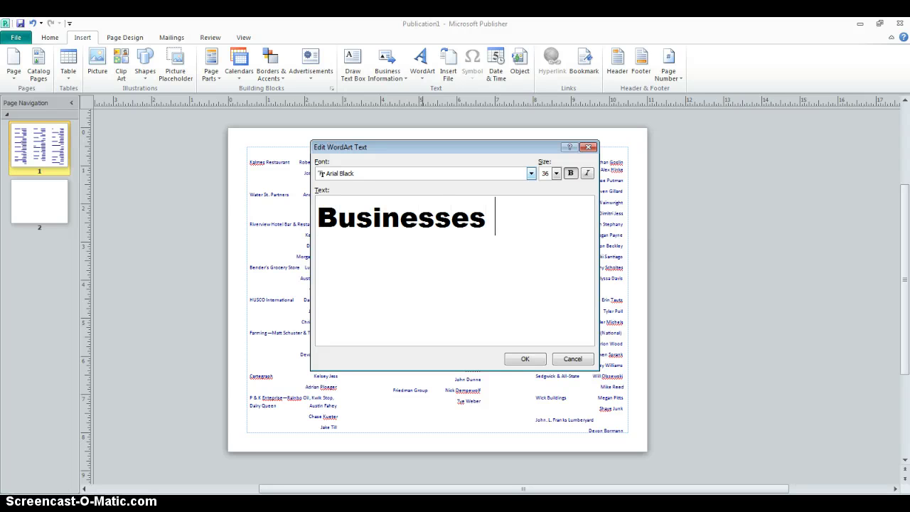
{"action": "type", "text": " Affected"}
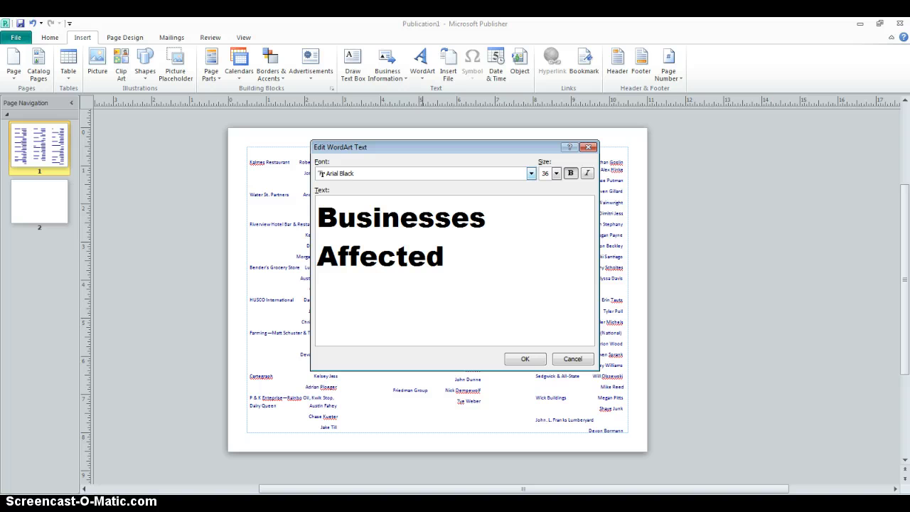
Place the Businesses Affected WordArt at the page top and widen it across the page.
{"action": "left_click", "coordinate": [530, 359]}
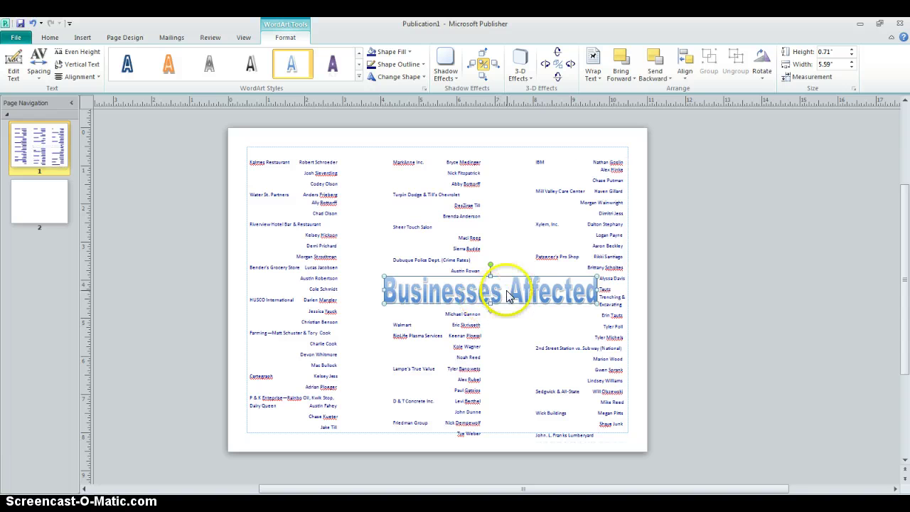
{"action": "left_click_drag", "start_coordinate": [493, 296], "coordinate": [430, 142]}
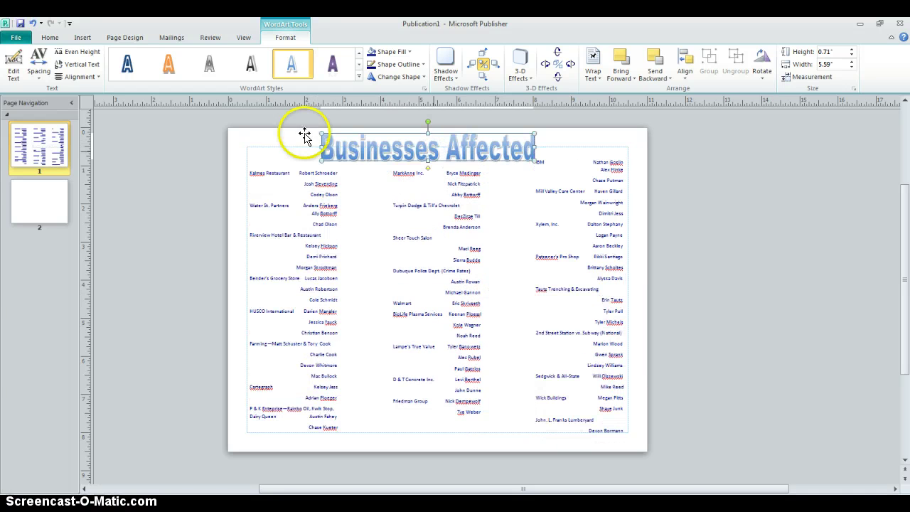
{"action": "left_click_drag", "start_coordinate": [323, 148], "coordinate": [295, 147]}
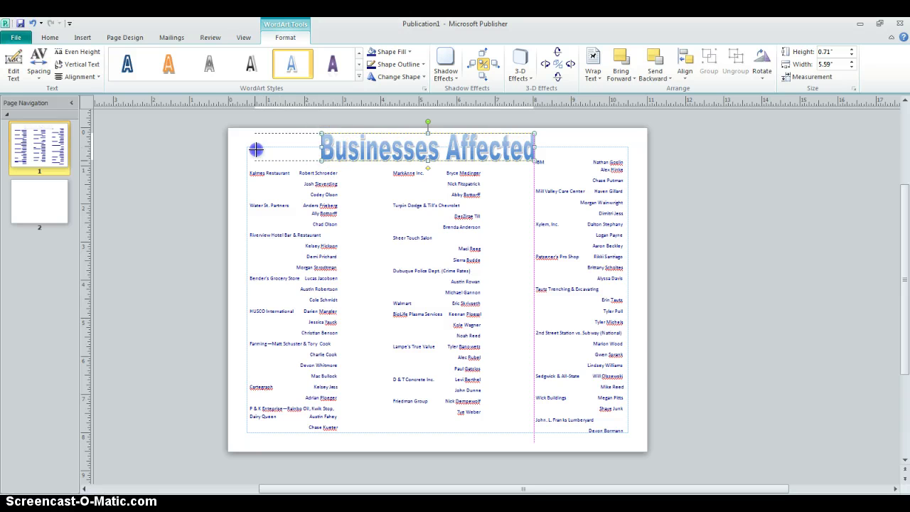
{"action": "left_click_drag", "start_coordinate": [535, 148], "coordinate": [624, 148]}
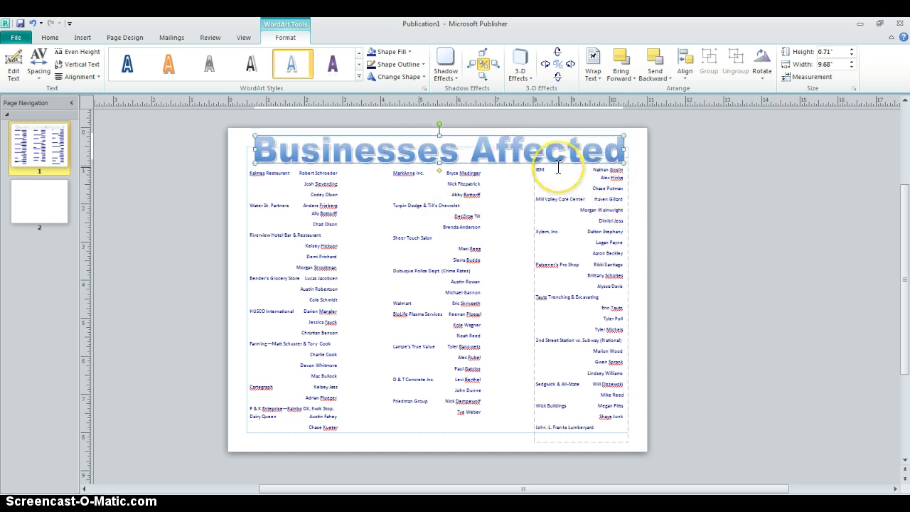
Lengthen the right column text box downward so its last entry shows.
{"action": "left_click", "coordinate": [579, 300]}
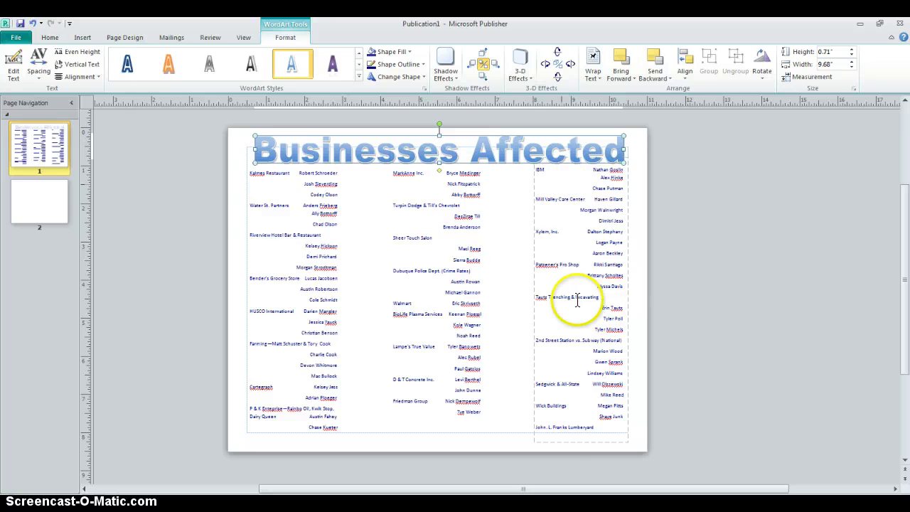
{"action": "left_click", "coordinate": [579, 436]}
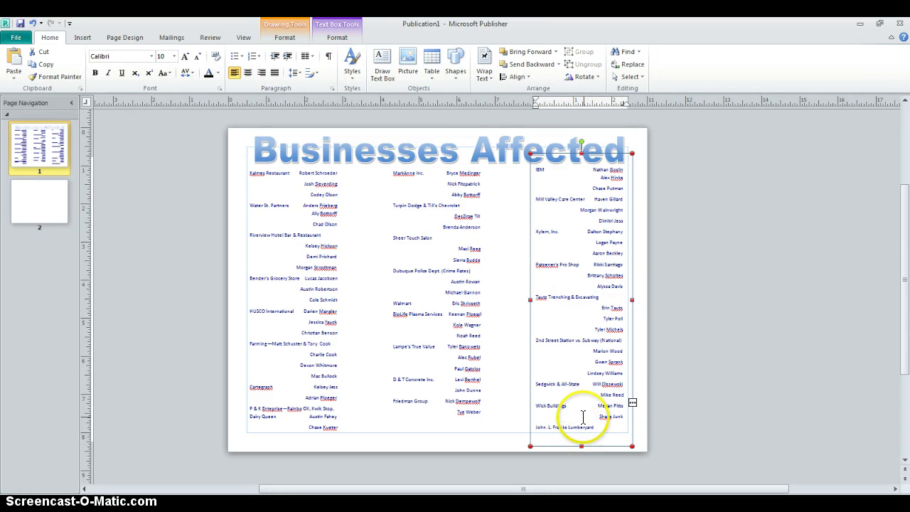
{"action": "left_click_drag", "start_coordinate": [581, 446], "coordinate": [580, 450]}
{"action": "left_click", "coordinate": [725, 398]}
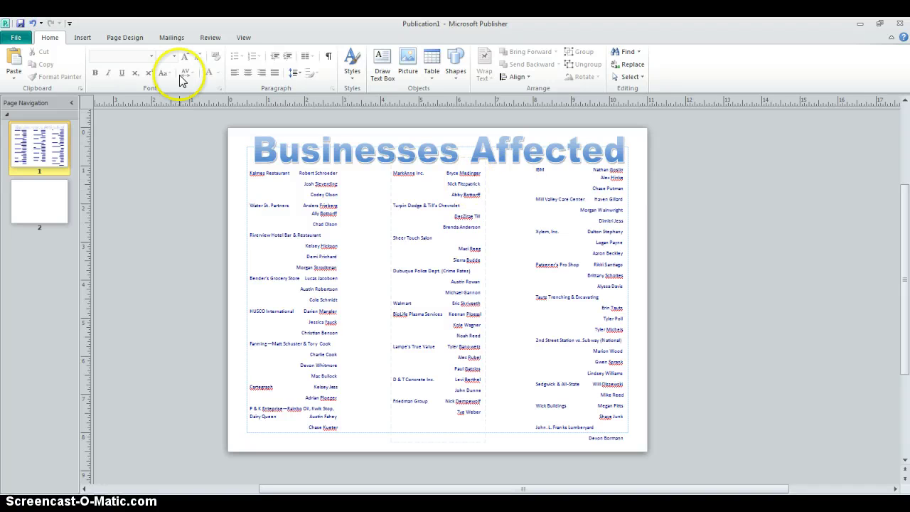
{"action": "left_click", "coordinate": [127, 39]}
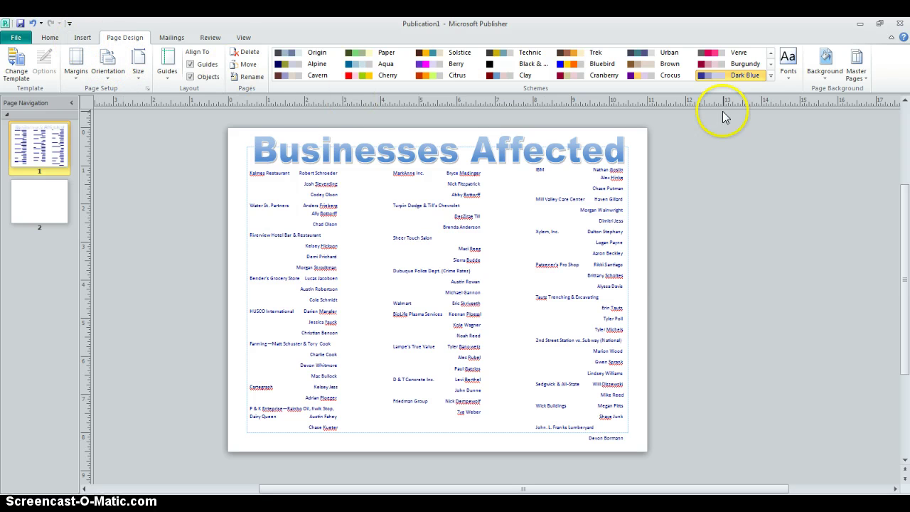
Insert the blue square-pattern bar accent and move it into the page's bottom-left corner.
{"action": "left_click", "coordinate": [80, 39]}
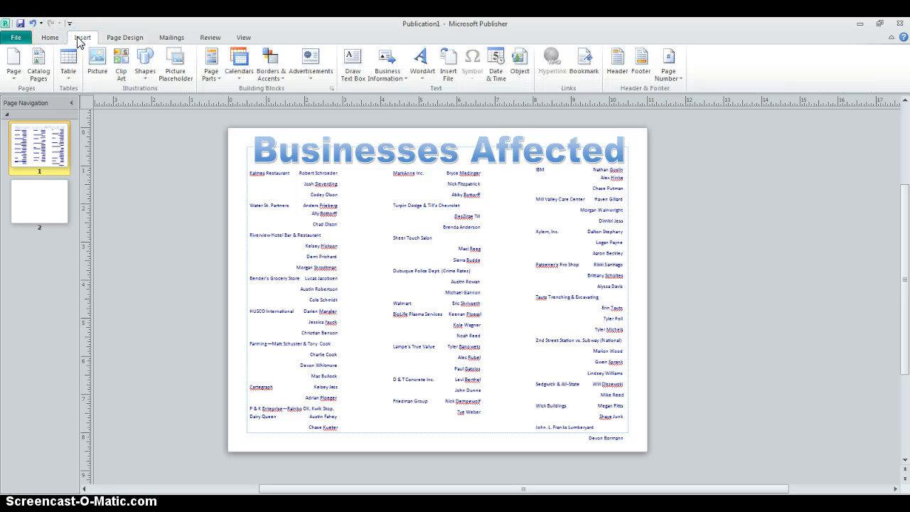
{"action": "left_click", "coordinate": [270, 79]}
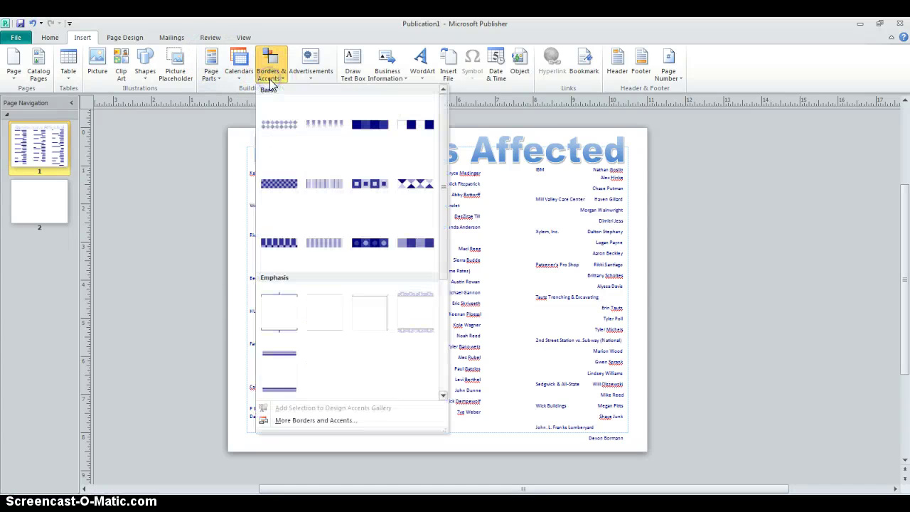
{"action": "left_click", "coordinate": [300, 178]}
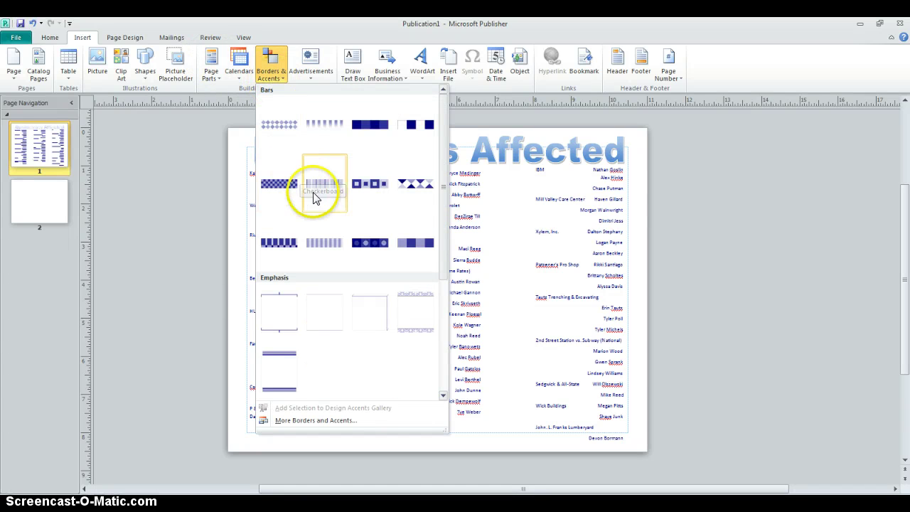
{"action": "left_click", "coordinate": [366, 182]}
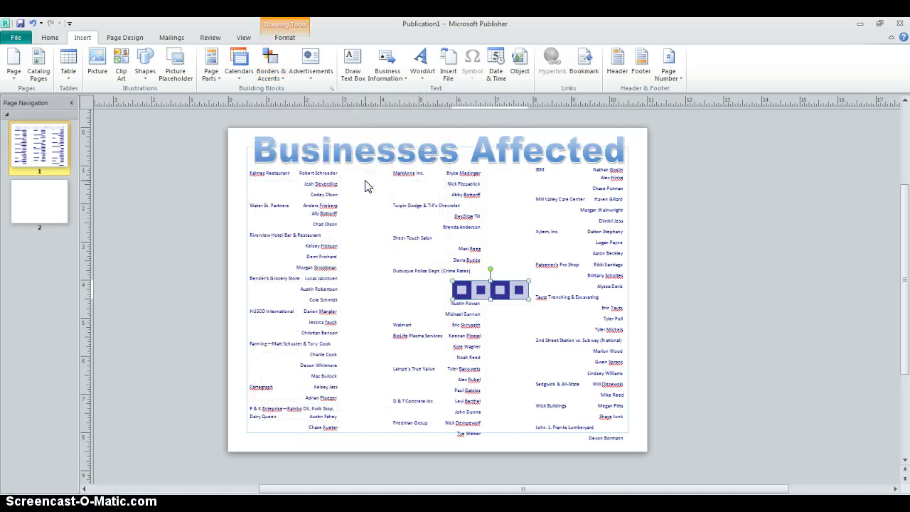
{"action": "left_click", "coordinate": [504, 277]}
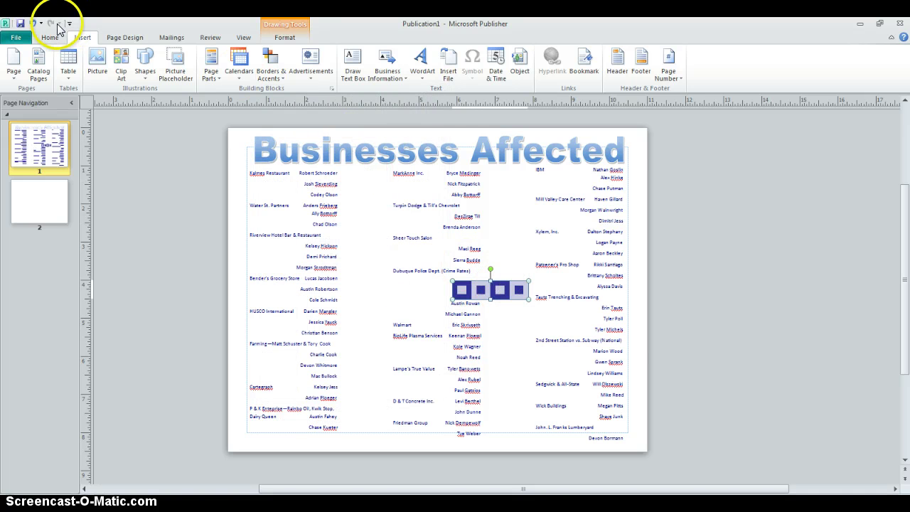
{"action": "left_click_drag", "start_coordinate": [481, 289], "coordinate": [274, 436]}
{"action": "left_click", "coordinate": [450, 444]}
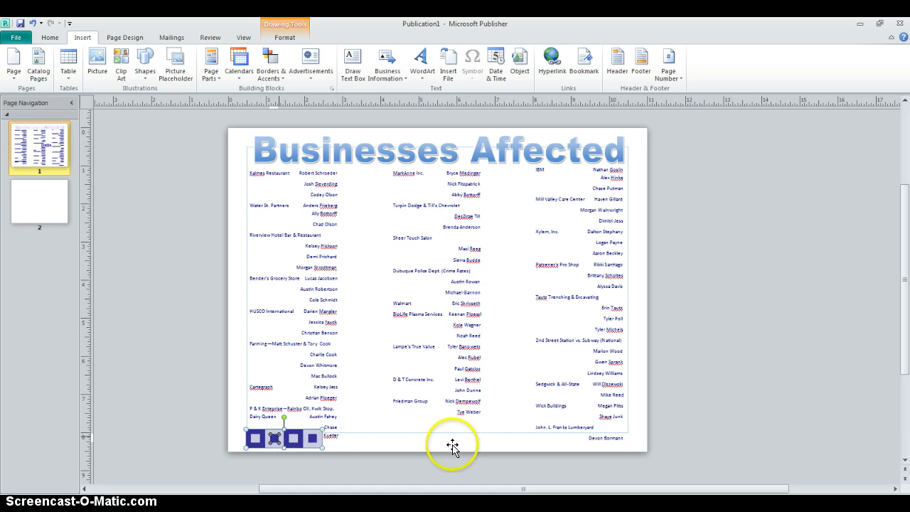
{"action": "left_click", "coordinate": [277, 437]}
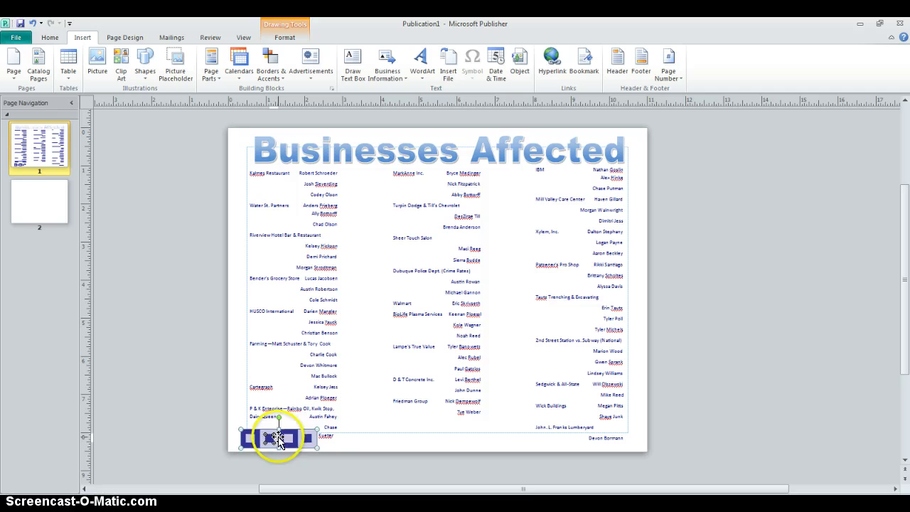
{"action": "left_click_drag", "start_coordinate": [315, 433], "coordinate": [272, 441]}
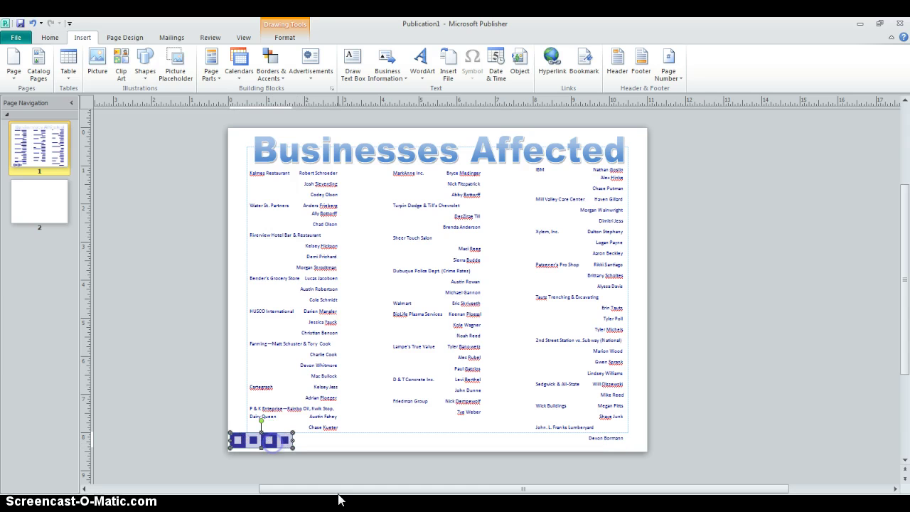
{"action": "left_click", "coordinate": [828, 299]}
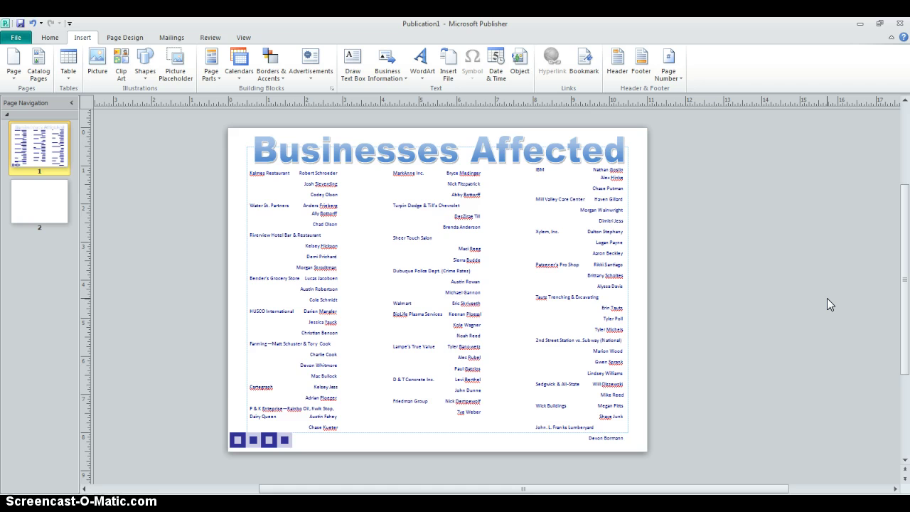
Duplicate the square bar, move it to the top-left corner and turn it vertical.
{"action": "left_click", "coordinate": [268, 441]}
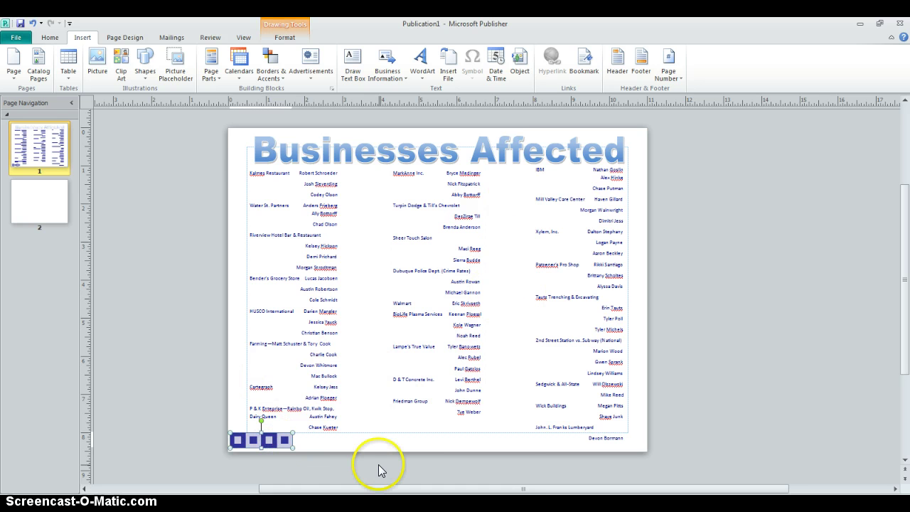
{"action": "left_click", "coordinate": [709, 390]}
{"action": "key", "text": "ctrl+v"}
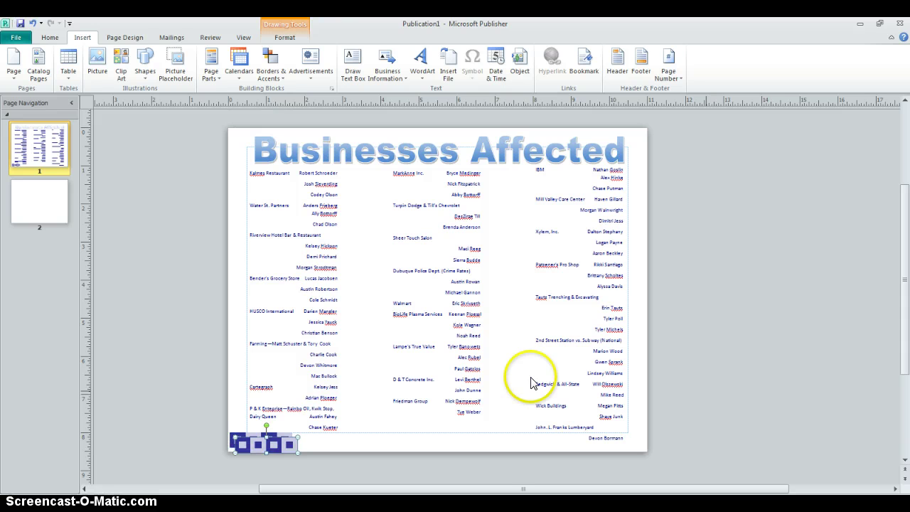
{"action": "left_click", "coordinate": [282, 444]}
{"action": "left_click_drag", "start_coordinate": [278, 446], "coordinate": [293, 149]}
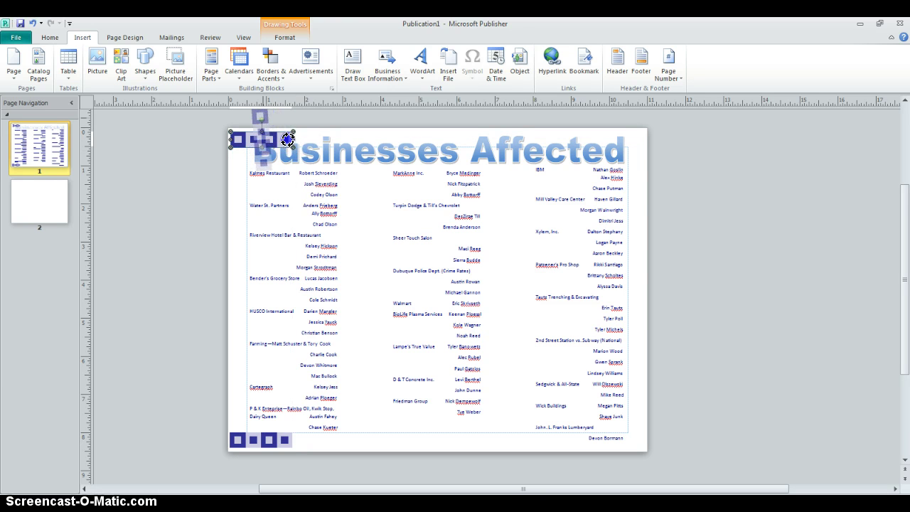
{"action": "left_click_drag", "start_coordinate": [287, 144], "coordinate": [239, 135]}
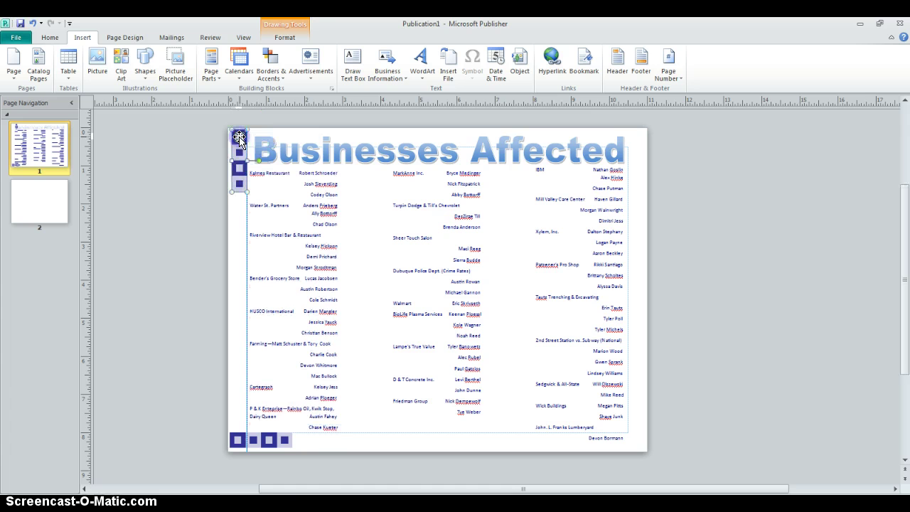
Paste a copy of the square bar and stand it vertically at the bottom-right edge.
{"action": "left_click", "coordinate": [637, 147]}
{"action": "key", "text": "ctrl+v"}
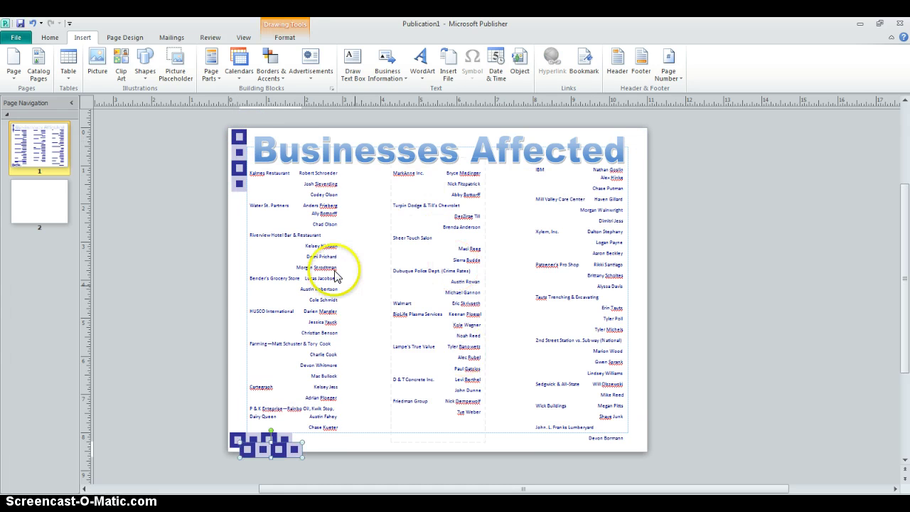
{"action": "left_click_drag", "start_coordinate": [290, 455], "coordinate": [709, 431]}
{"action": "left_click_drag", "start_coordinate": [613, 430], "coordinate": [638, 401]}
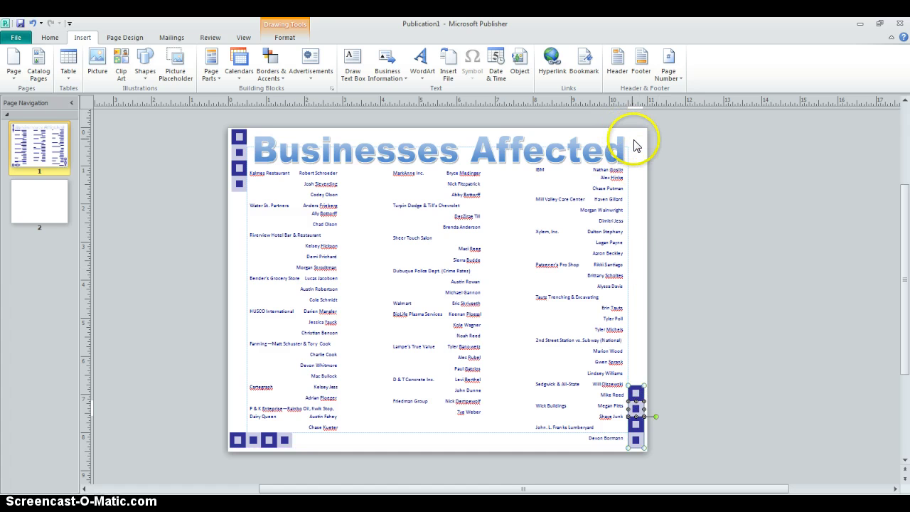
Paste another copy at the top-right corner and send it behind the title.
{"action": "left_click", "coordinate": [634, 144]}
{"action": "key", "text": "ctrl+v"}
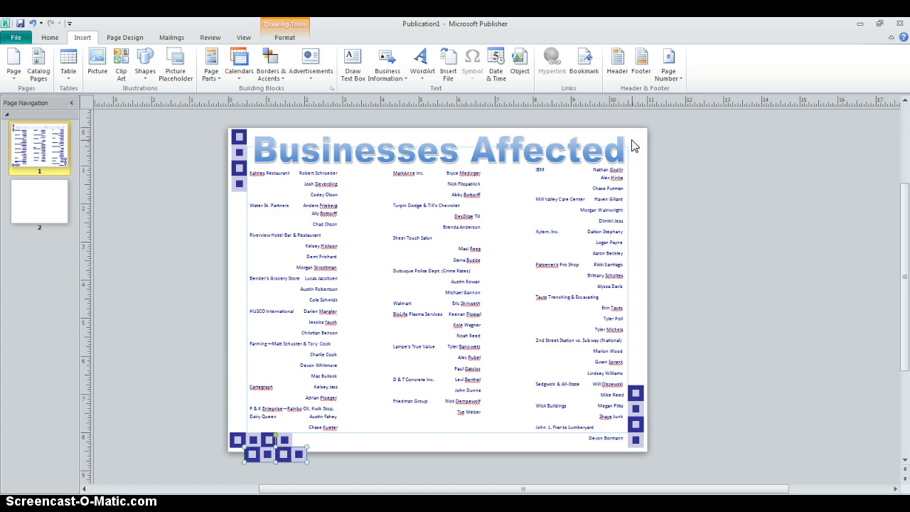
{"action": "left_click_drag", "start_coordinate": [299, 453], "coordinate": [635, 140]}
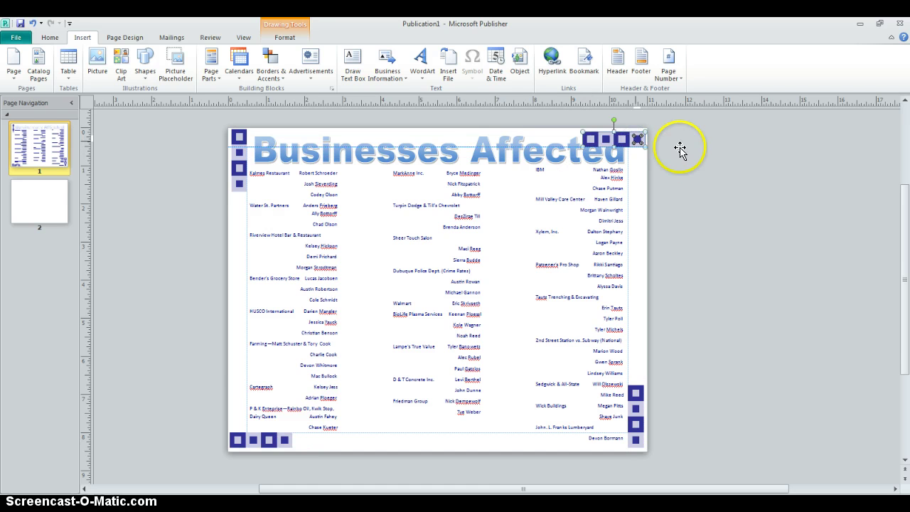
{"action": "left_click", "coordinate": [713, 175]}
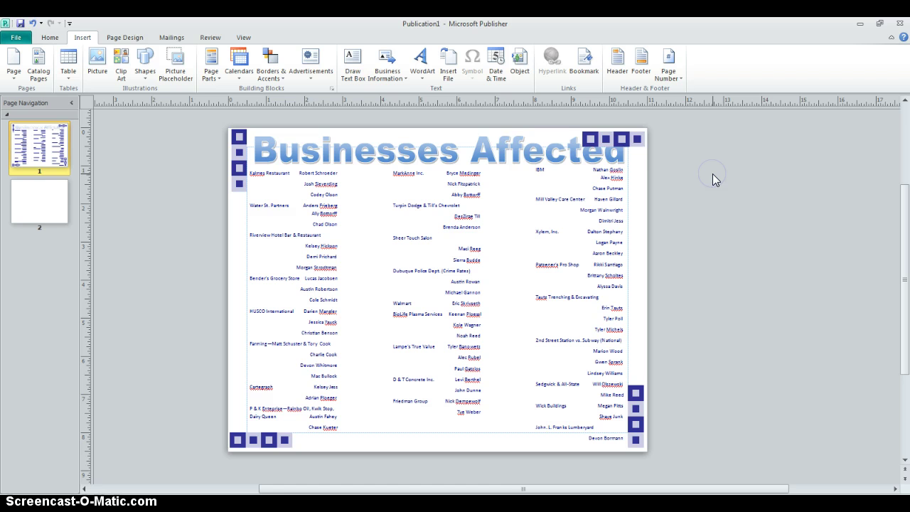
{"action": "left_click", "coordinate": [635, 140]}
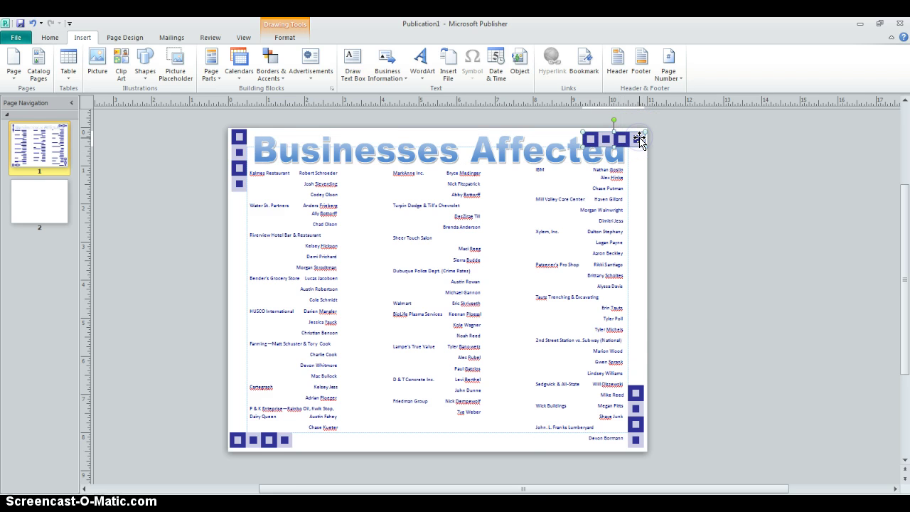
{"action": "right_click", "coordinate": [639, 139]}
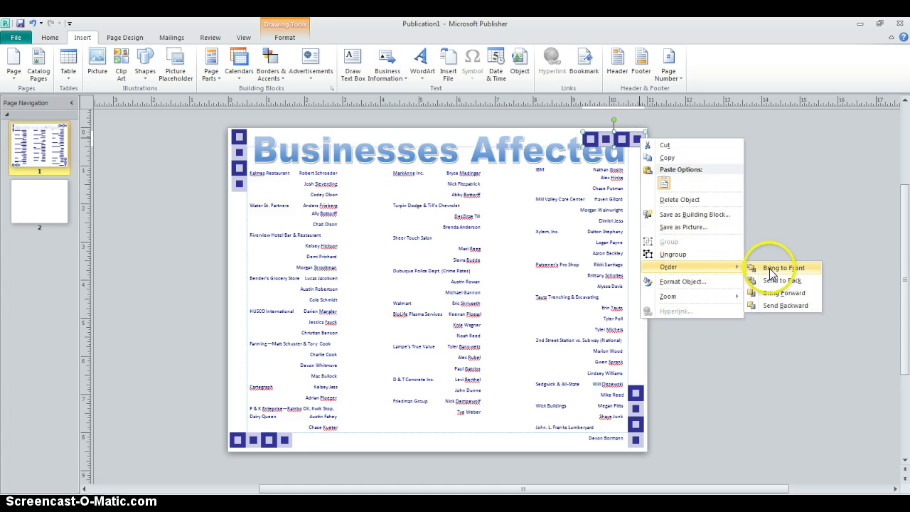
{"action": "left_click", "coordinate": [775, 280]}
{"action": "left_click", "coordinate": [783, 181]}
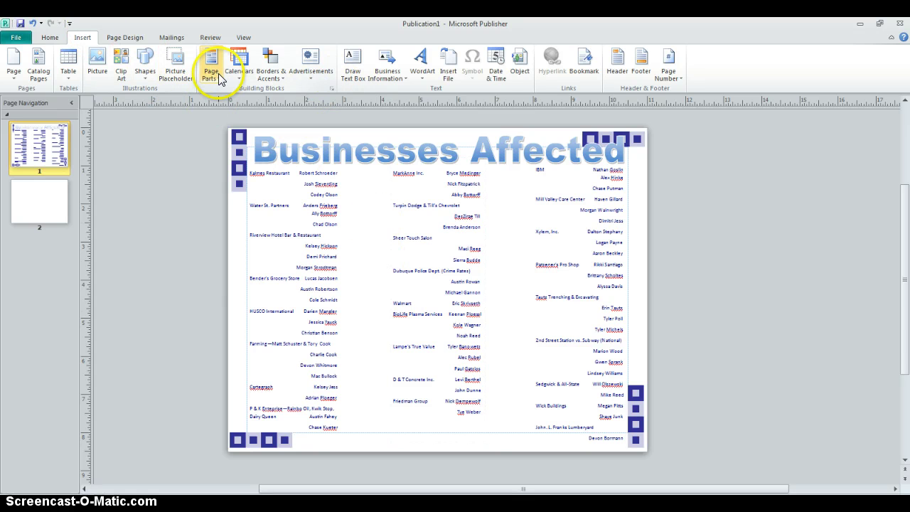
Paste a square accent bar, rotate it vertical and stretch it down between columns 1 and 2.
{"action": "left_click", "coordinate": [272, 78]}
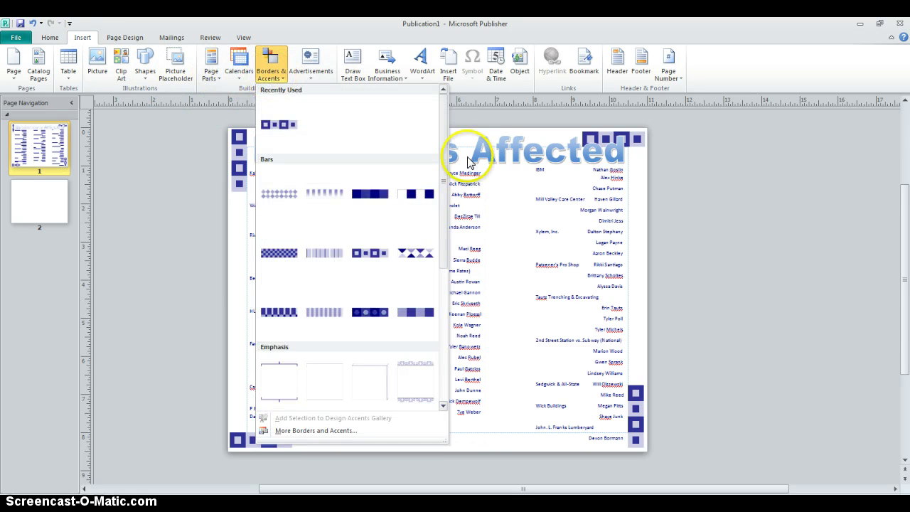
{"action": "left_click", "coordinate": [827, 192]}
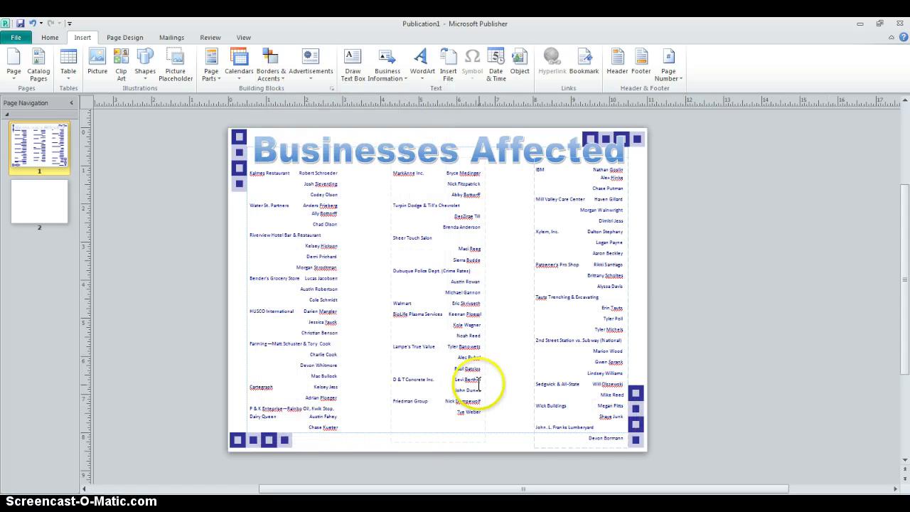
{"action": "key", "text": "ctrl+v"}
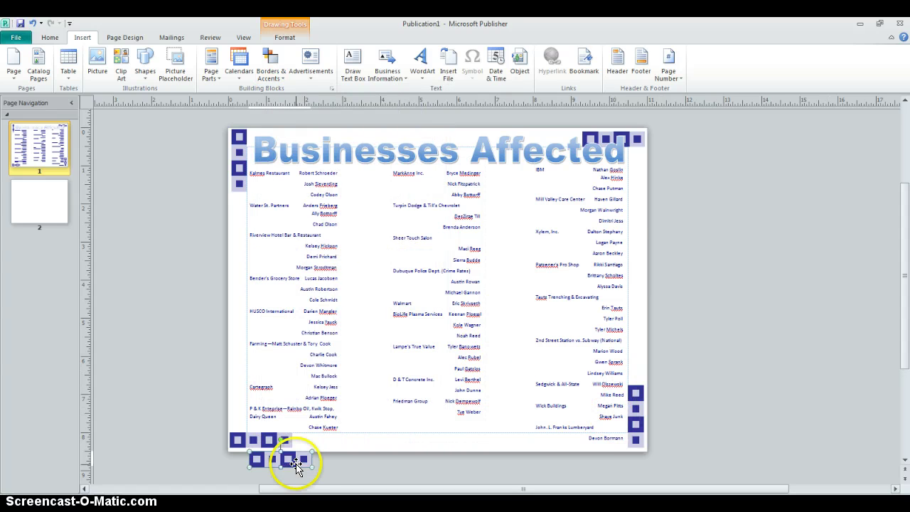
{"action": "left_click_drag", "start_coordinate": [281, 438], "coordinate": [374, 463]}
{"action": "left_click_drag", "start_coordinate": [278, 451], "coordinate": [364, 203]}
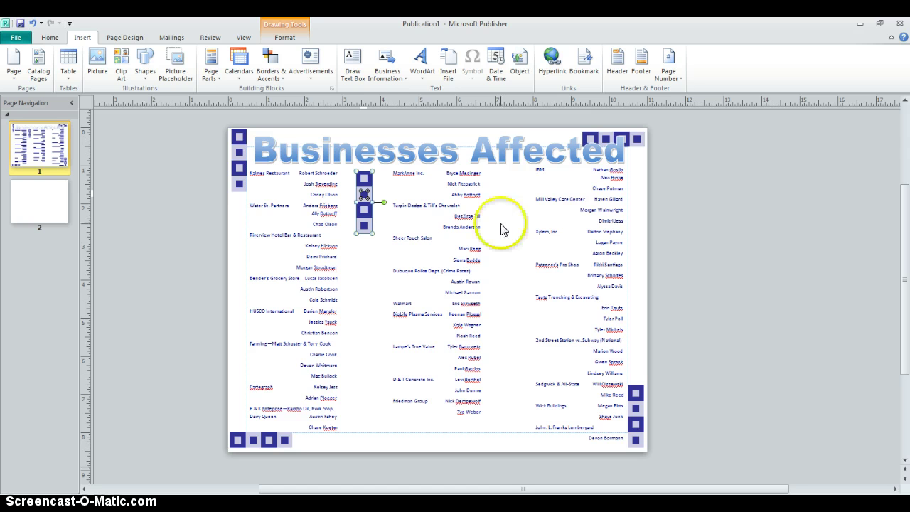
{"action": "left_click_drag", "start_coordinate": [364, 234], "coordinate": [367, 431]}
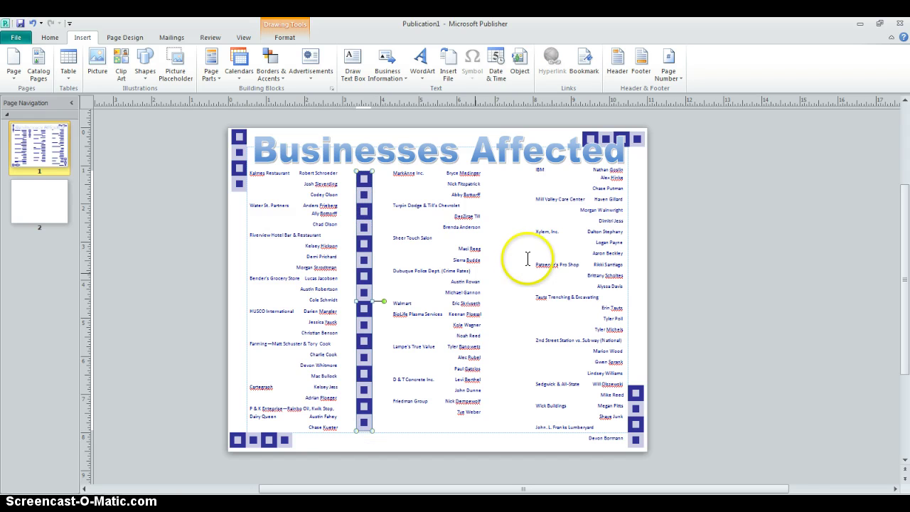
{"action": "left_click", "coordinate": [364, 224]}
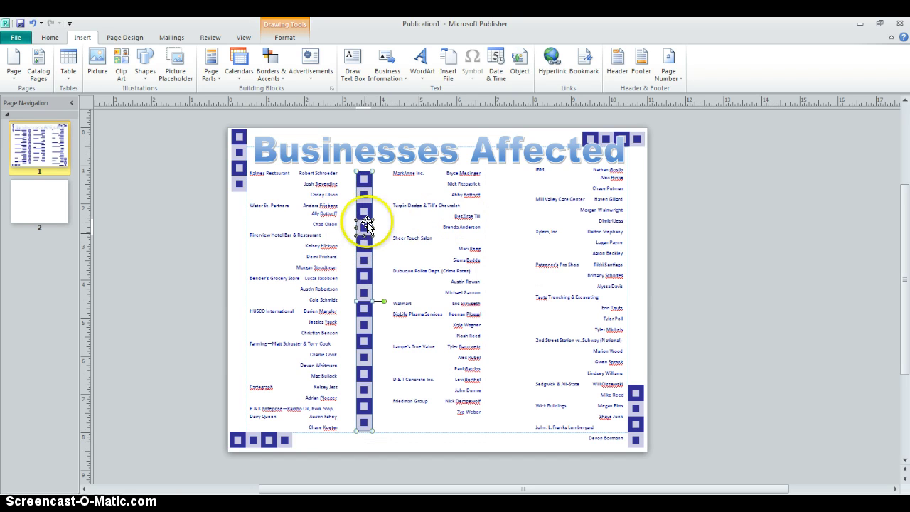
Paste another vertical accent bar between columns 2 and 3.
{"action": "left_click", "coordinate": [510, 223]}
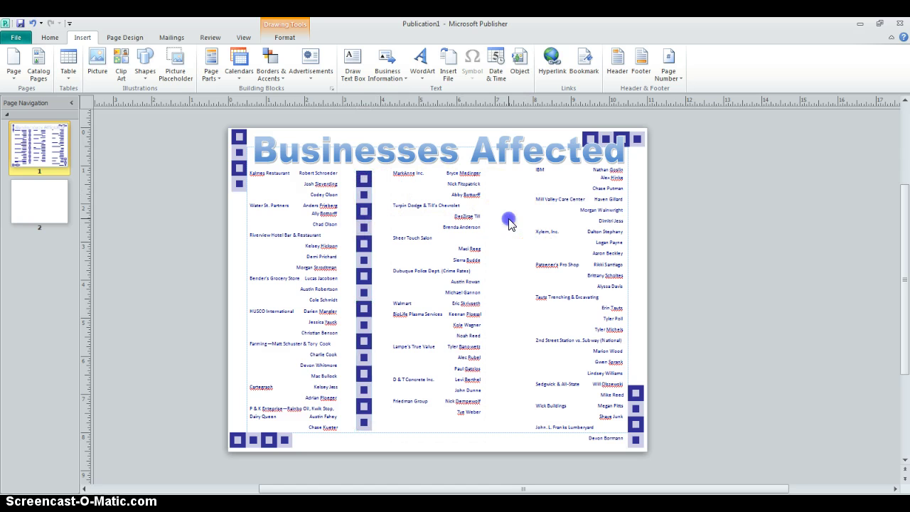
{"action": "key", "text": "ctrl+v"}
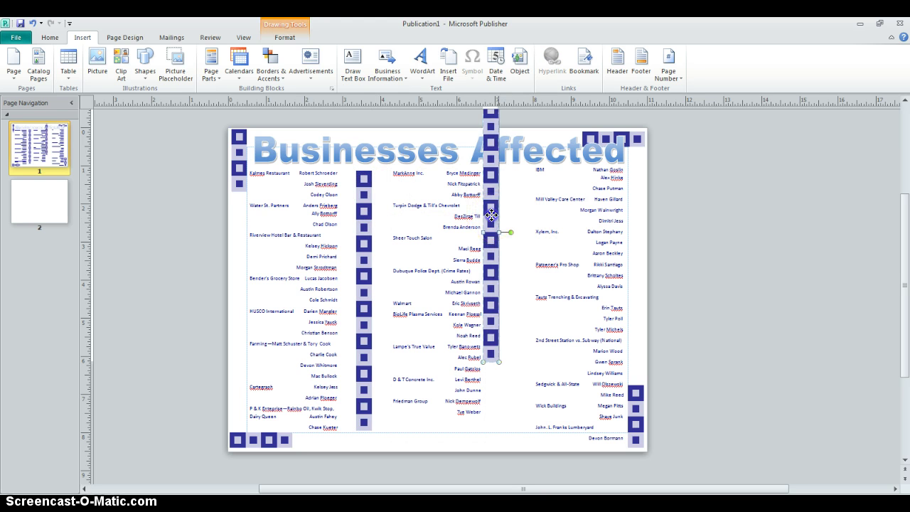
{"action": "left_click_drag", "start_coordinate": [491, 215], "coordinate": [514, 286]}
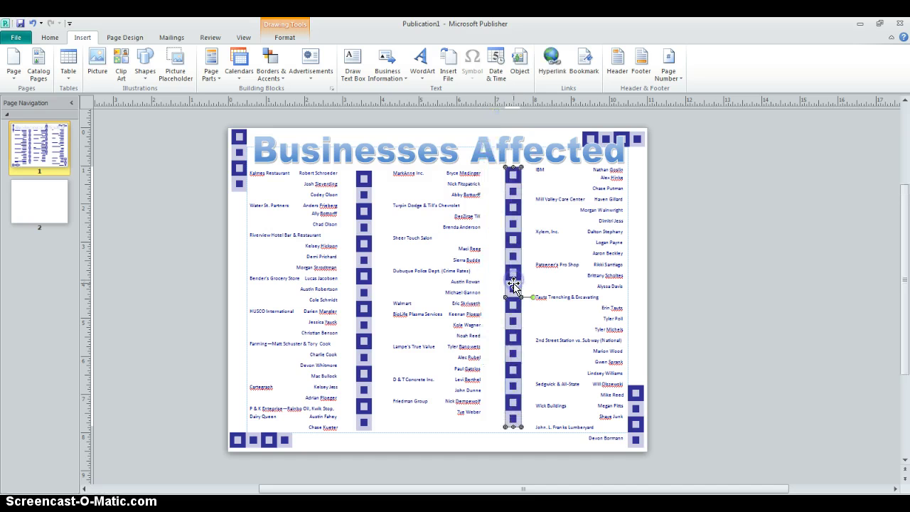
{"action": "left_click", "coordinate": [821, 310]}
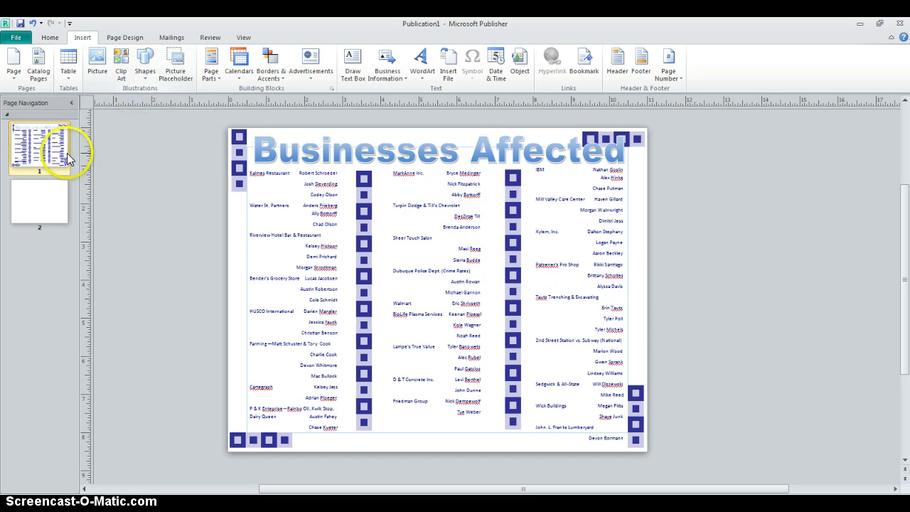
Go to blank page 2, then dock the Recession Invite window on the left half, zoomed out.
{"action": "left_click", "coordinate": [46, 206]}
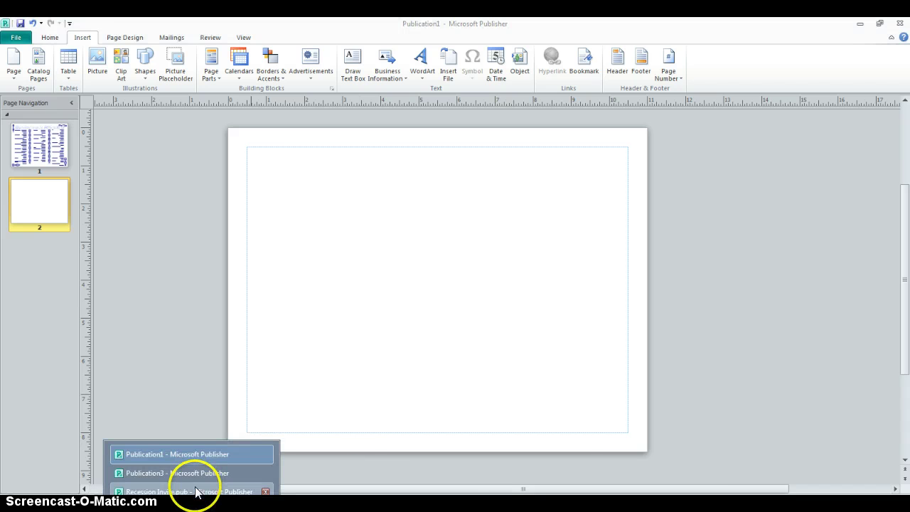
{"action": "left_click", "coordinate": [197, 472]}
{"action": "left_click_drag", "start_coordinate": [462, 24], "coordinate": [1, 146]}
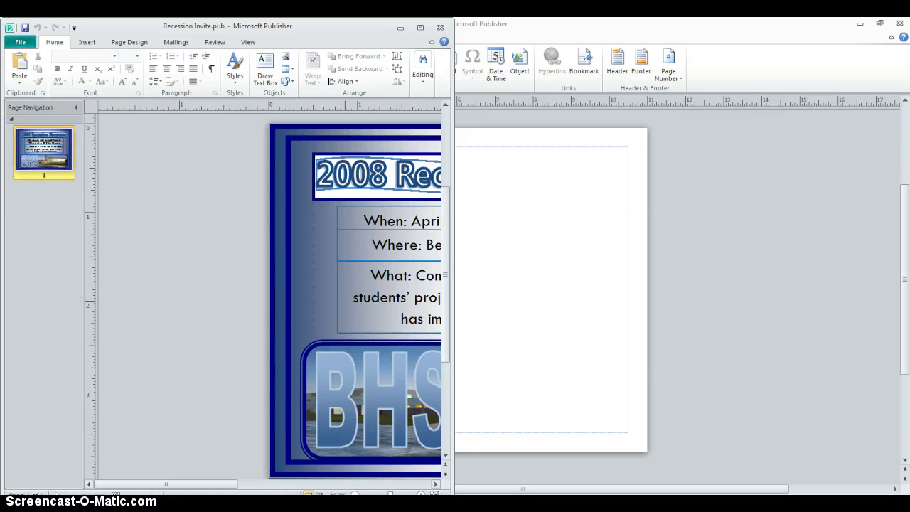
{"action": "left_click", "coordinate": [352, 496]}
{"action": "left_click", "coordinate": [352, 495]}
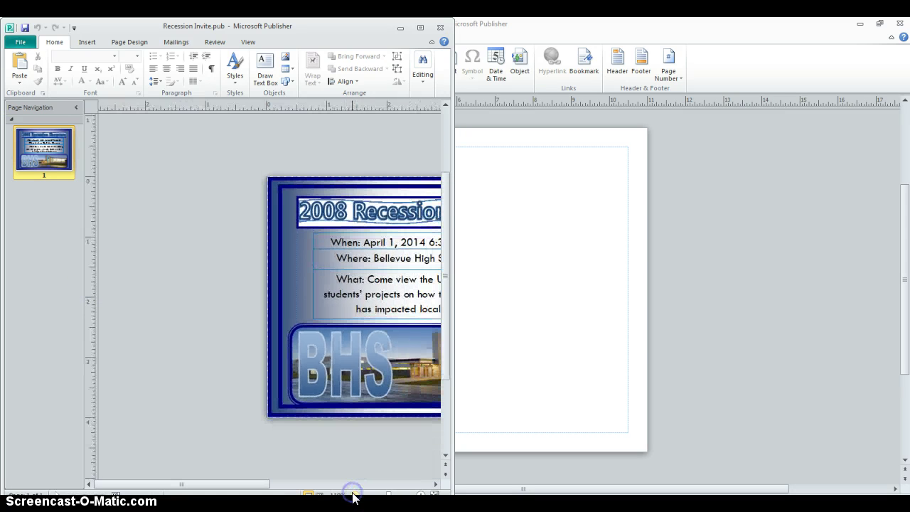
{"action": "left_click_drag", "start_coordinate": [239, 483], "coordinate": [316, 485]}
Dock the Publication1 window on the right half beside the invite.
{"action": "left_click", "coordinate": [562, 362]}
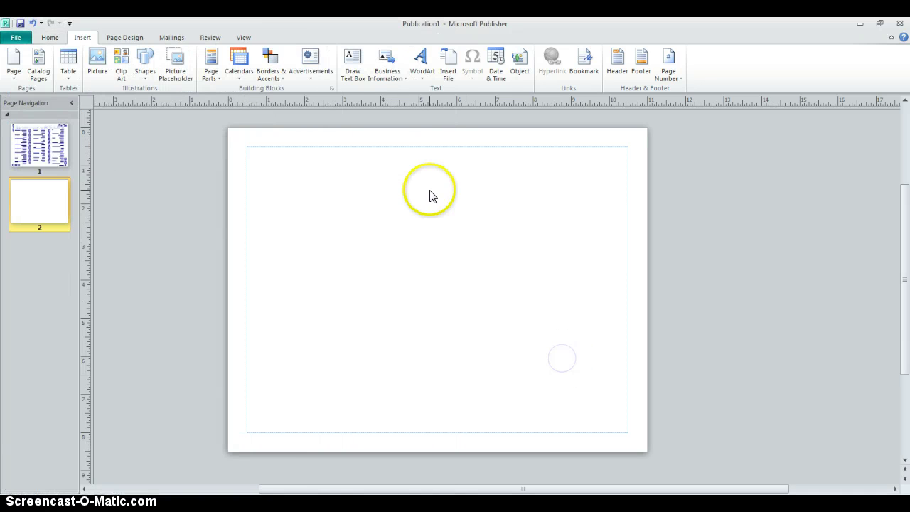
{"action": "left_click_drag", "start_coordinate": [636, 26], "coordinate": [906, 265]}
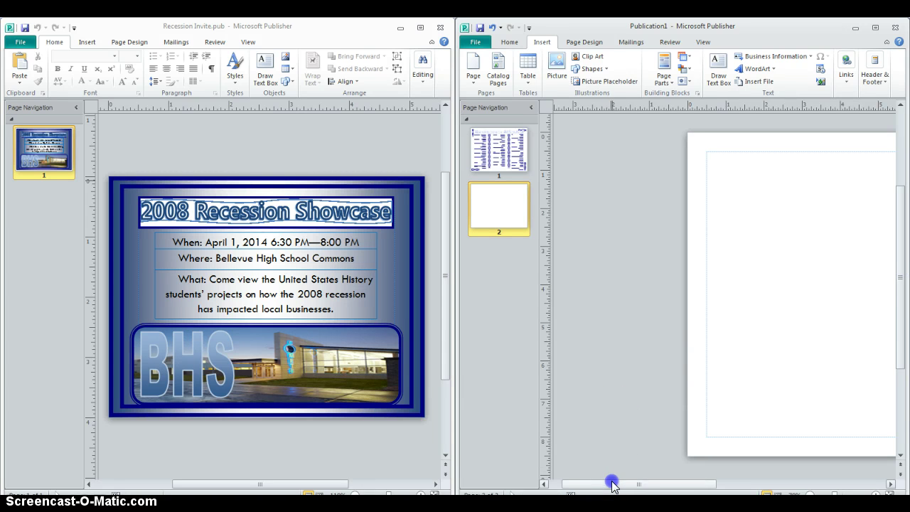
{"action": "left_click_drag", "start_coordinate": [613, 484], "coordinate": [794, 485]}
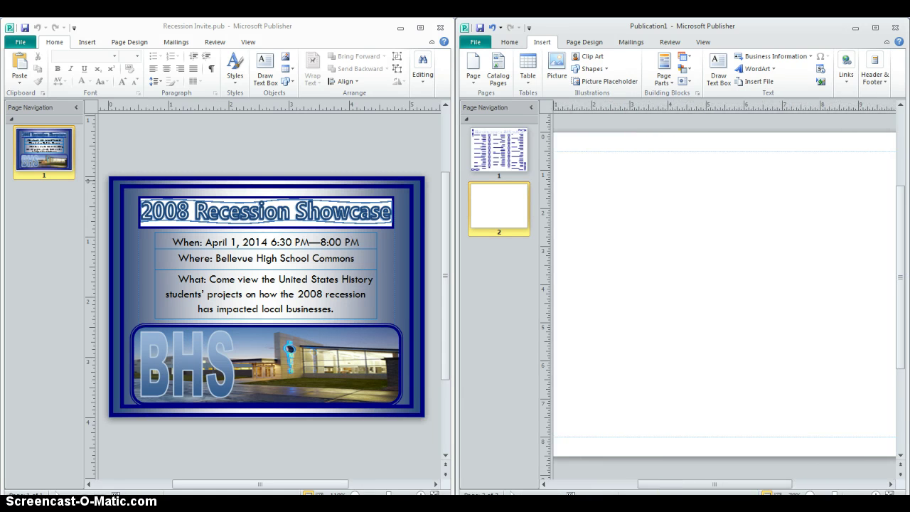
{"action": "left_click_drag", "start_coordinate": [715, 484], "coordinate": [733, 484]}
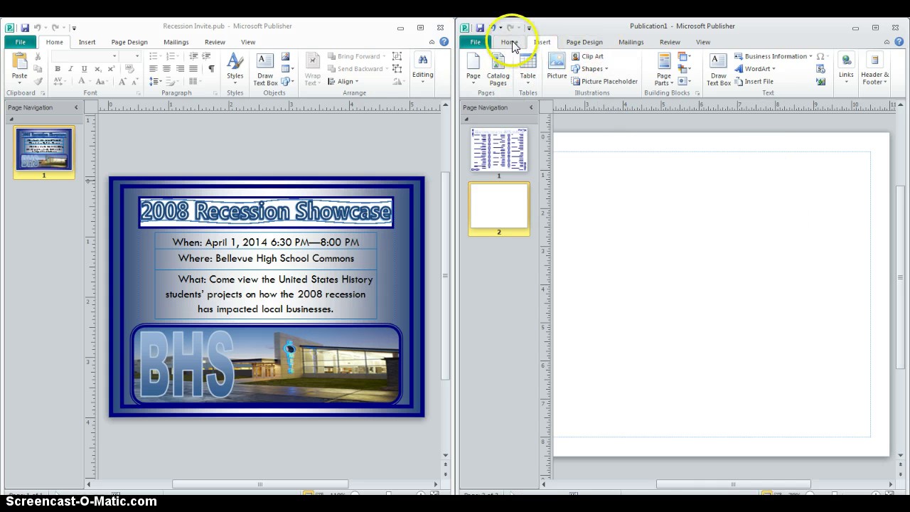
Draw a tall text box on page 2 with 'April 1st', '6:30 PM to 8:00 PM', 'Bellevue High School Commons'.
{"action": "left_click", "coordinate": [710, 80]}
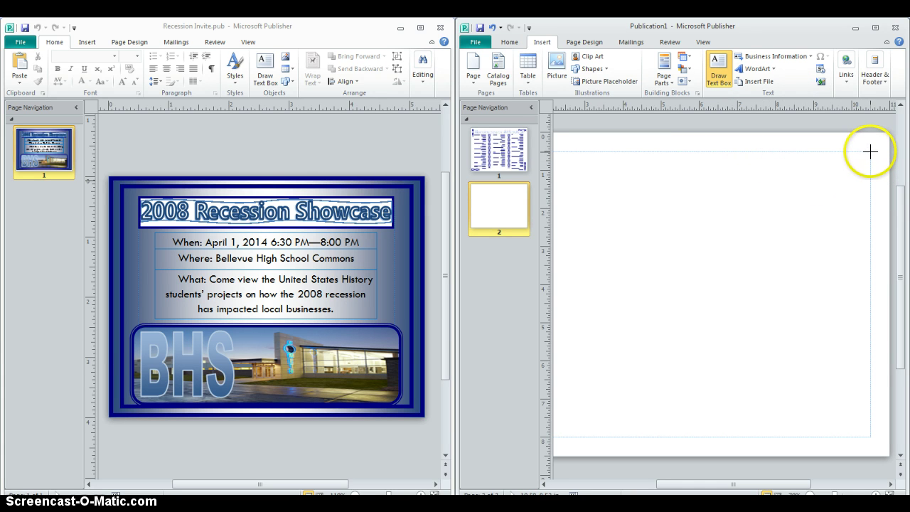
{"action": "mouse_move", "coordinate": [870, 151]}
{"action": "left_mouse_down"}
{"action": "mouse_move", "coordinate": [763, 160]}
{"action": "mouse_move", "coordinate": [764, 434]}
{"action": "mouse_move", "coordinate": [755, 437]}
{"action": "left_mouse_up"}
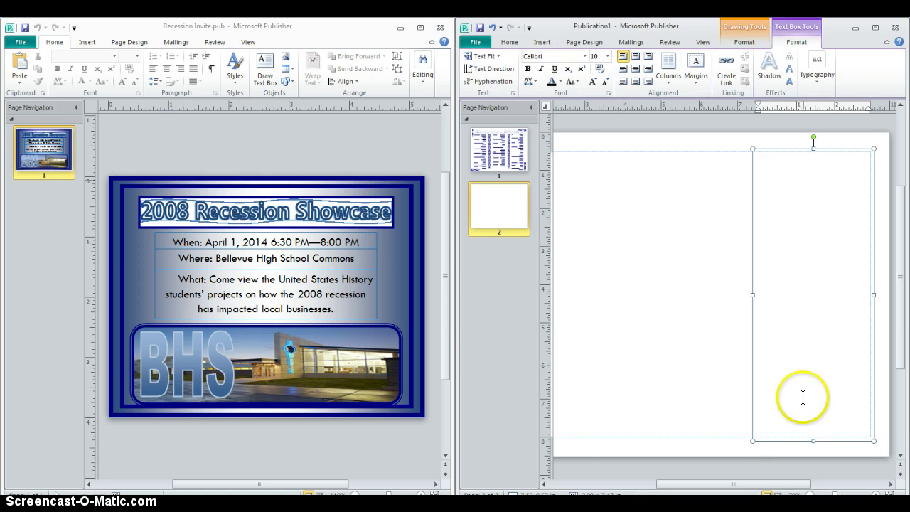
{"action": "left_click_drag", "start_coordinate": [791, 487], "coordinate": [745, 489]}
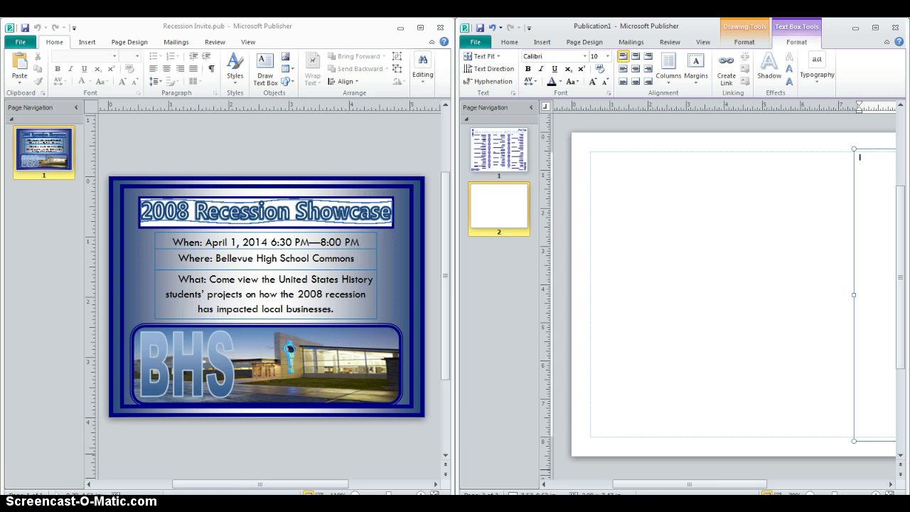
{"action": "left_click", "coordinate": [16, 502]}
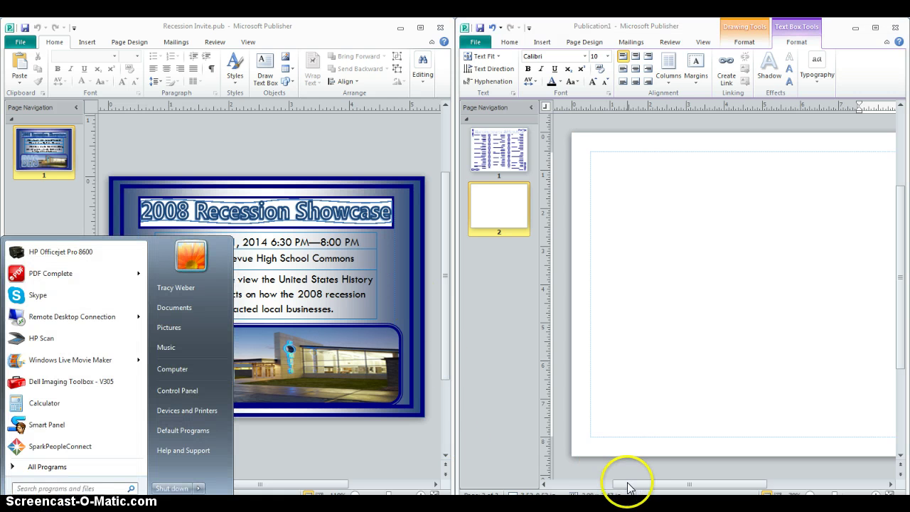
{"action": "left_click_drag", "start_coordinate": [620, 483], "coordinate": [731, 489]}
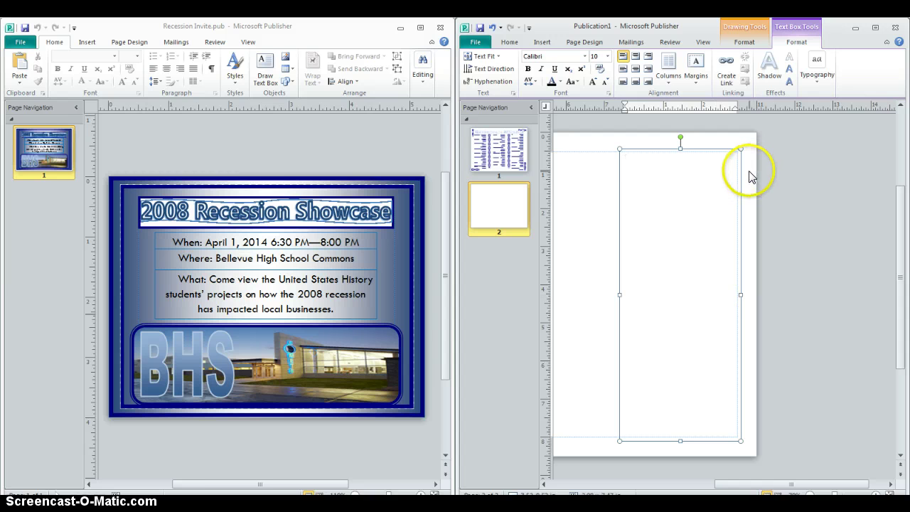
{"action": "type", "text": "4"}
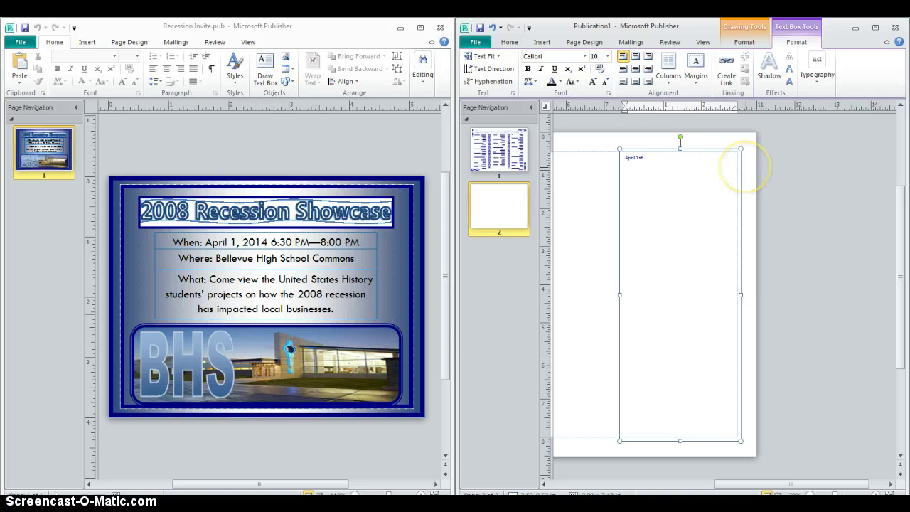
{"action": "key", "text": "Return"}
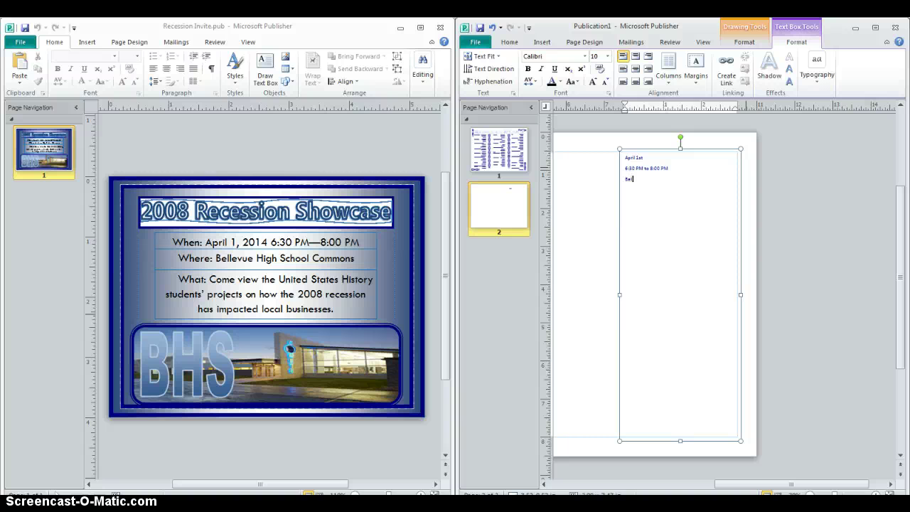
{"action": "type", "text": "levue High School Commons"}
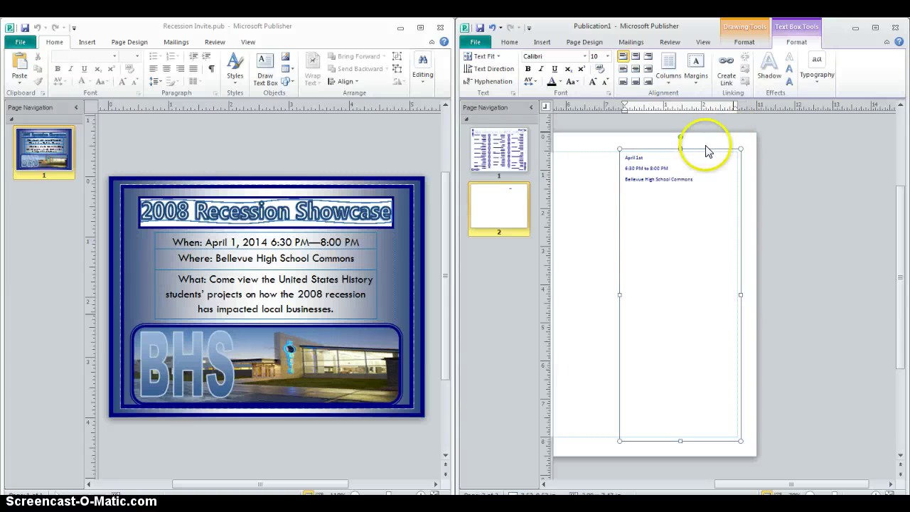
Center the event details text and set it to size 28.
{"action": "left_click_drag", "start_coordinate": [681, 149], "coordinate": [686, 319]}
{"action": "key", "text": "ctrl+a"}
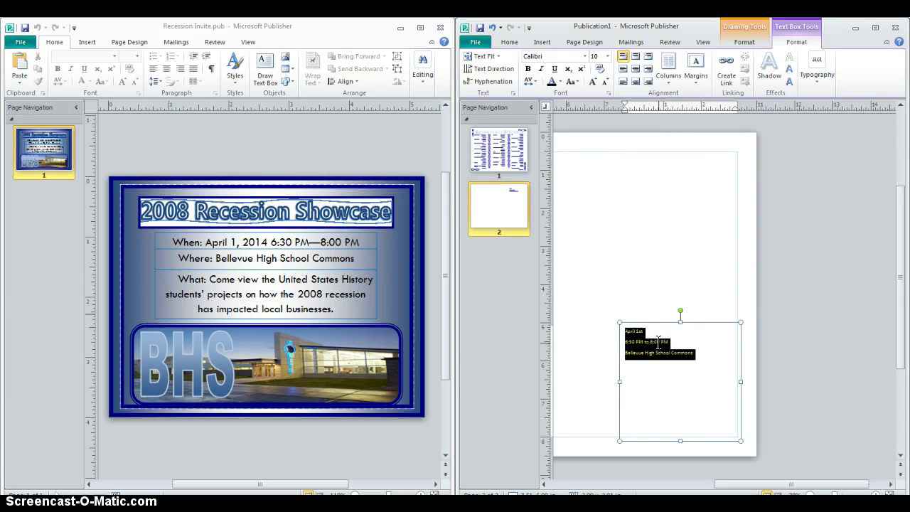
{"action": "key", "text": "ctrl+e"}
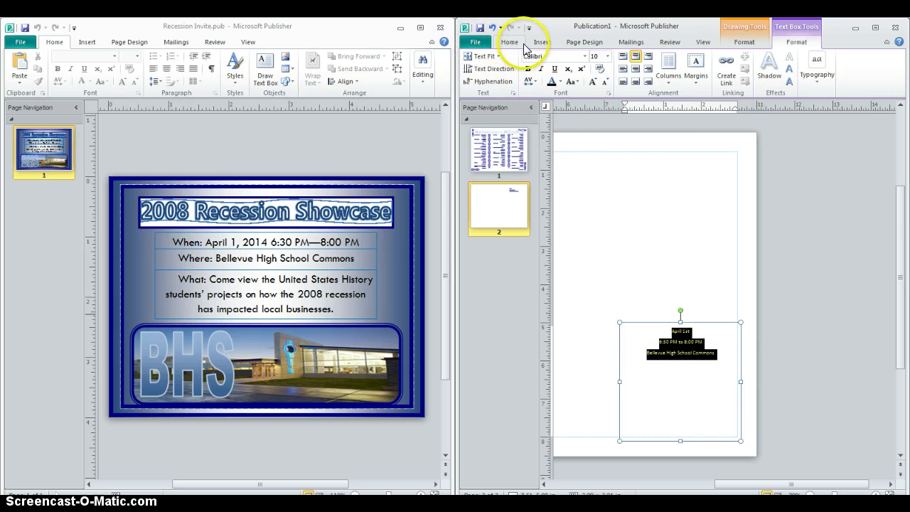
{"action": "left_click", "coordinate": [607, 55]}
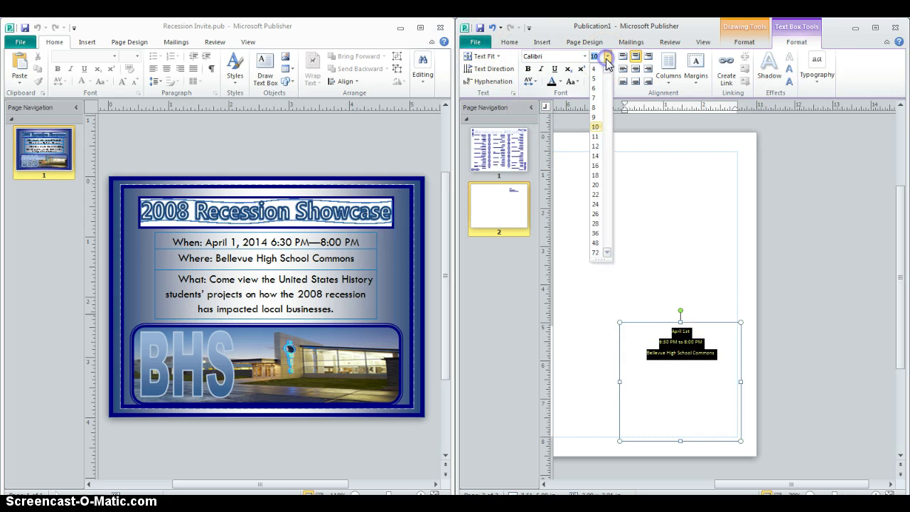
{"action": "left_click", "coordinate": [596, 226]}
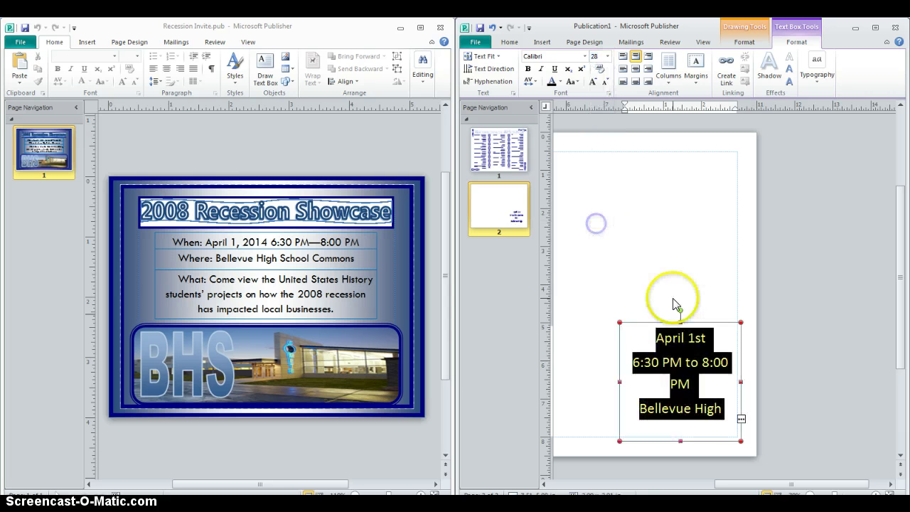
Move the event details box up and put 'Commons' and '8:00 PM' on their own lines.
{"action": "left_click", "coordinate": [678, 304]}
{"action": "left_click_drag", "start_coordinate": [678, 304], "coordinate": [677, 273]}
{"action": "key", "text": "ctrl+a"}
{"action": "left_click", "coordinate": [672, 384]}
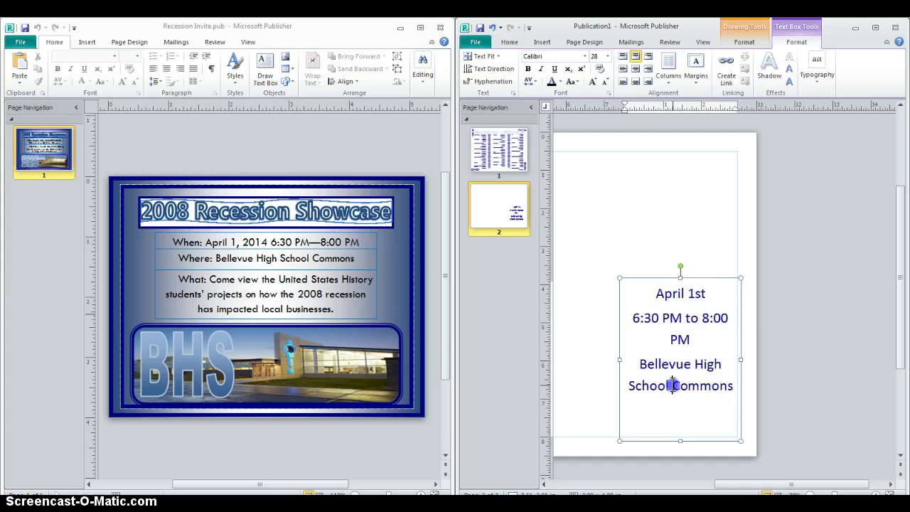
{"action": "key", "text": "Return"}
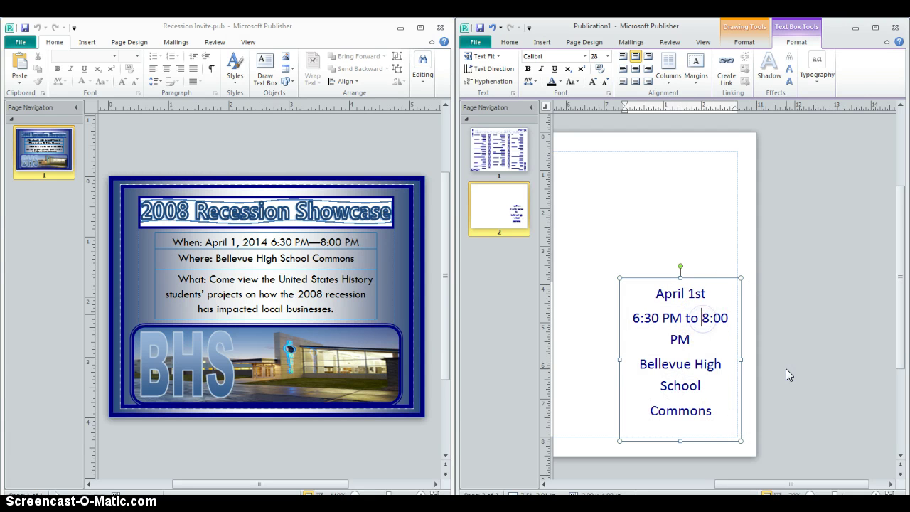
{"action": "key", "text": "Up"}
{"action": "key", "text": "Up"}
{"action": "key", "text": "Up"}
{"action": "key", "text": "Up"}
{"action": "key", "text": "Return"}
{"action": "left_click", "coordinate": [711, 331]}
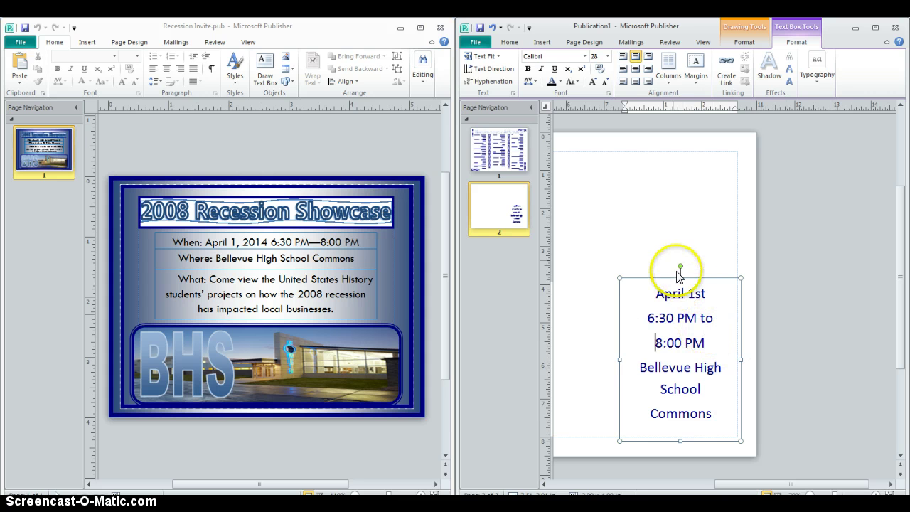
{"action": "left_click", "coordinate": [696, 186]}
{"action": "left_click", "coordinate": [313, 227]}
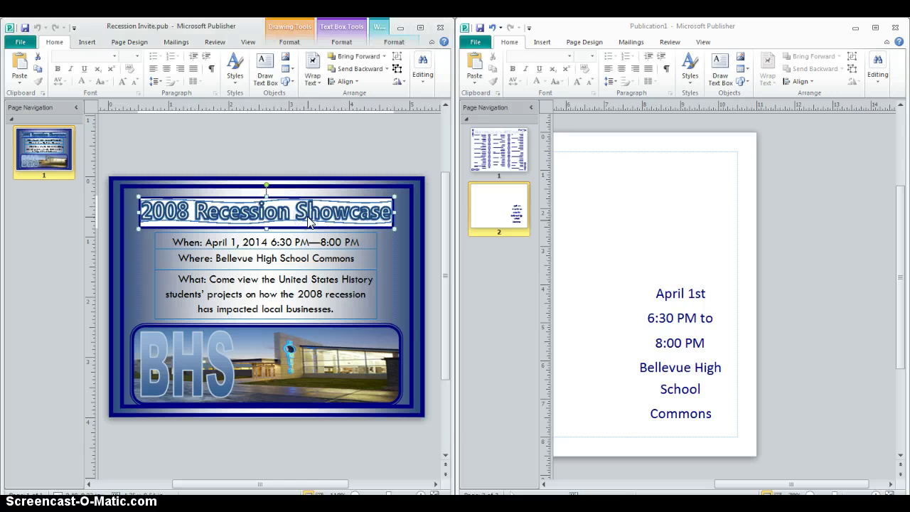
Paste the 2008 Recession Showcase title at the top of page 2 and stretch it taller.
{"action": "left_click", "coordinate": [626, 196]}
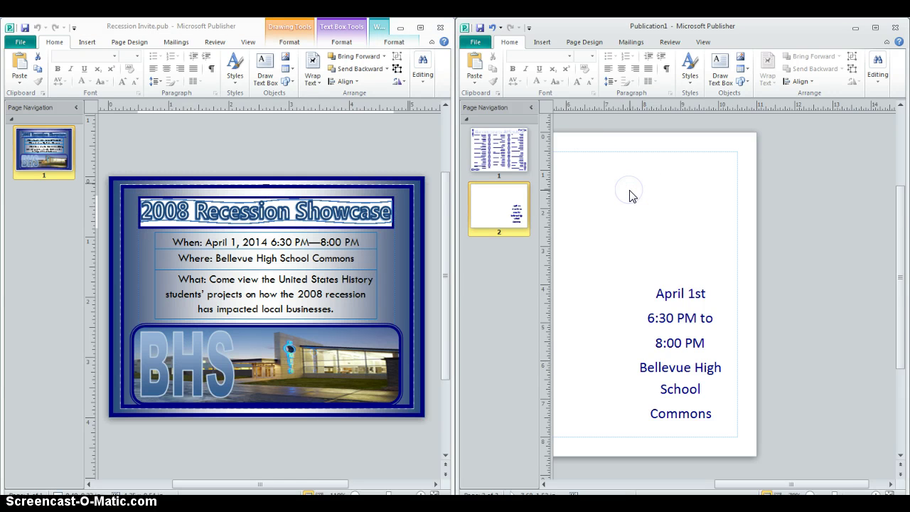
{"action": "key", "text": "ctrl+v"}
{"action": "left_click_drag", "start_coordinate": [561, 236], "coordinate": [710, 154]}
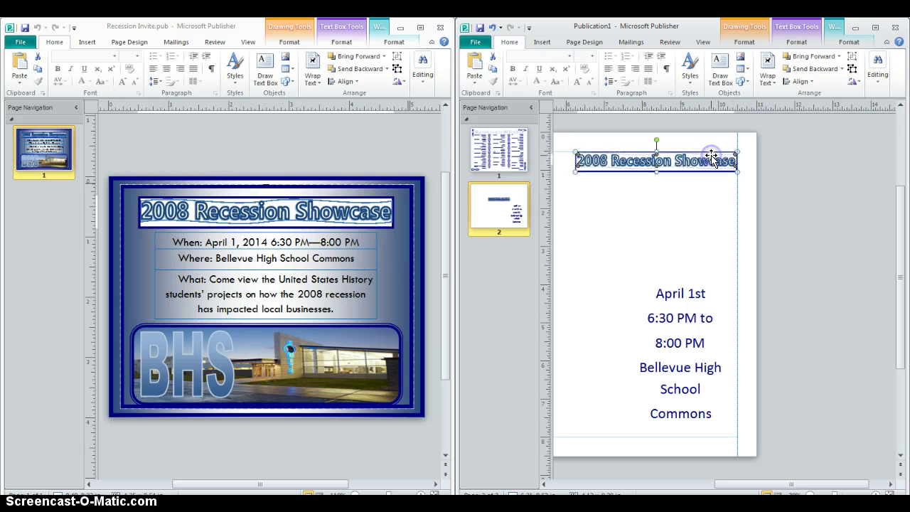
{"action": "left_click", "coordinate": [584, 174]}
{"action": "left_click_drag", "start_coordinate": [576, 171], "coordinate": [623, 206]}
{"action": "left_click", "coordinate": [680, 230]}
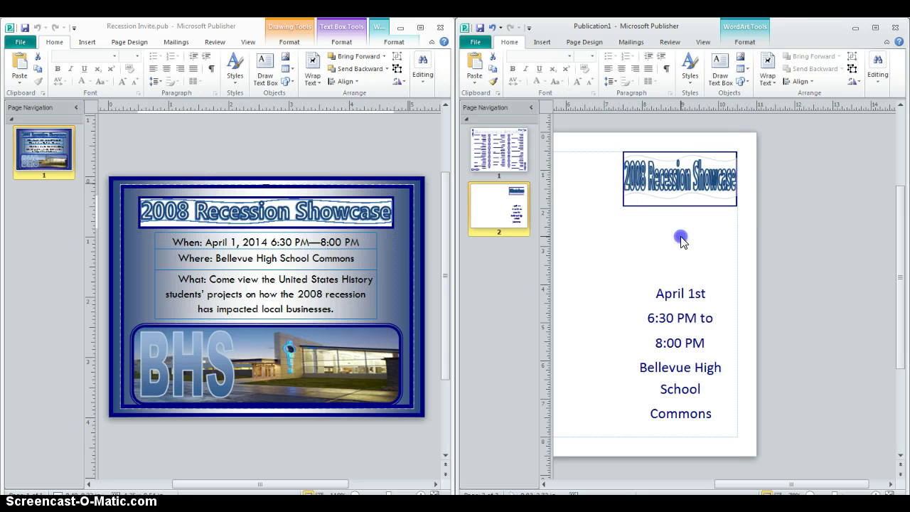
{"action": "left_click", "coordinate": [681, 192]}
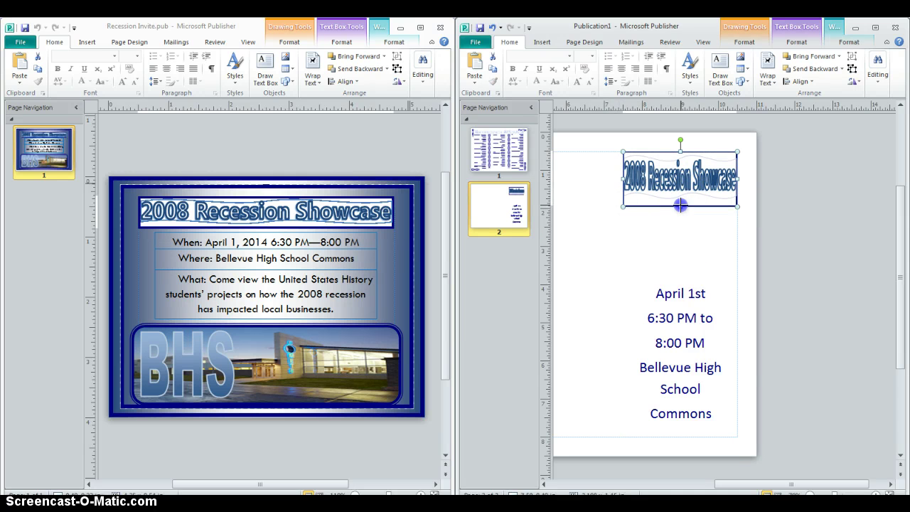
{"action": "left_click", "coordinate": [677, 187]}
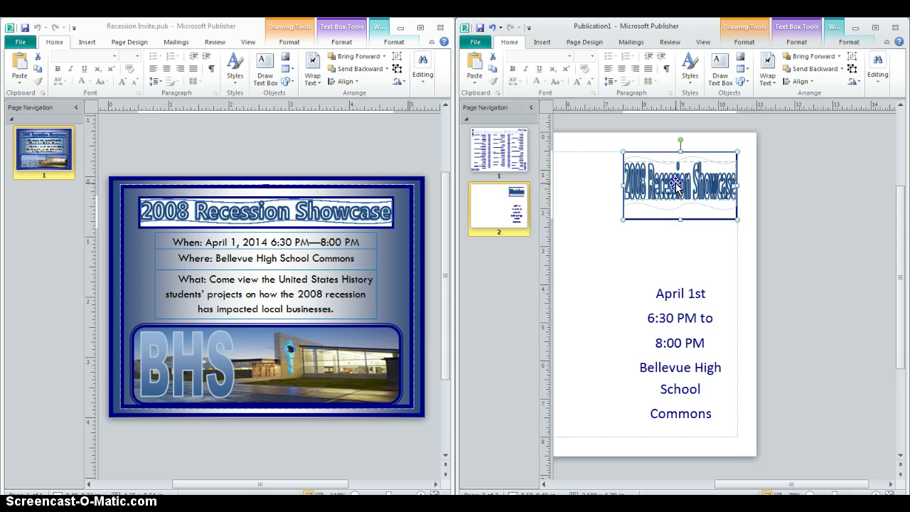
{"action": "left_click", "coordinate": [675, 186]}
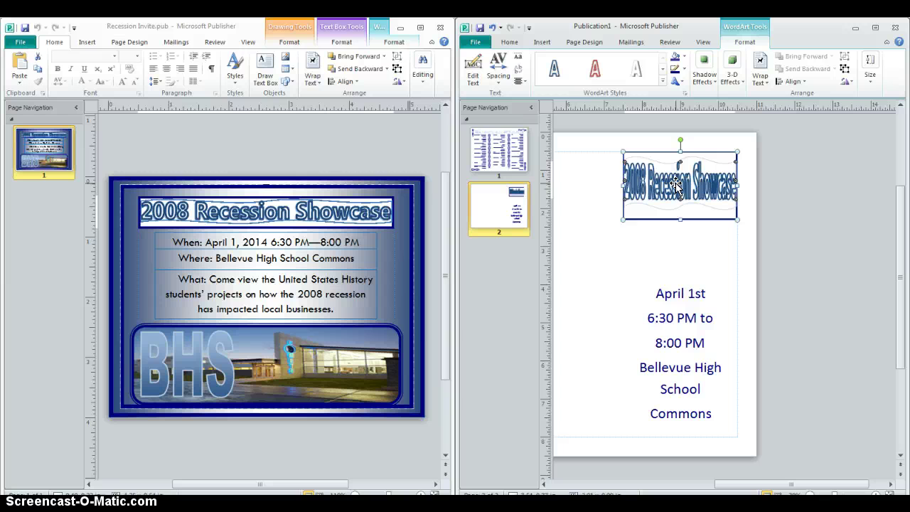
{"action": "left_click", "coordinate": [716, 254]}
{"action": "left_click", "coordinate": [671, 259]}
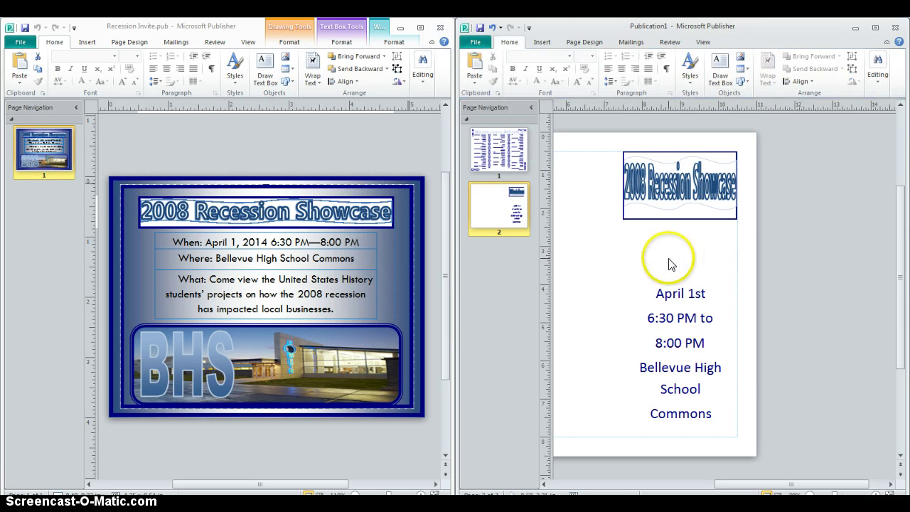
Copy the BHS building picture from the invite and return to page 2.
{"action": "left_click", "coordinate": [318, 325]}
{"action": "left_click", "coordinate": [332, 357]}
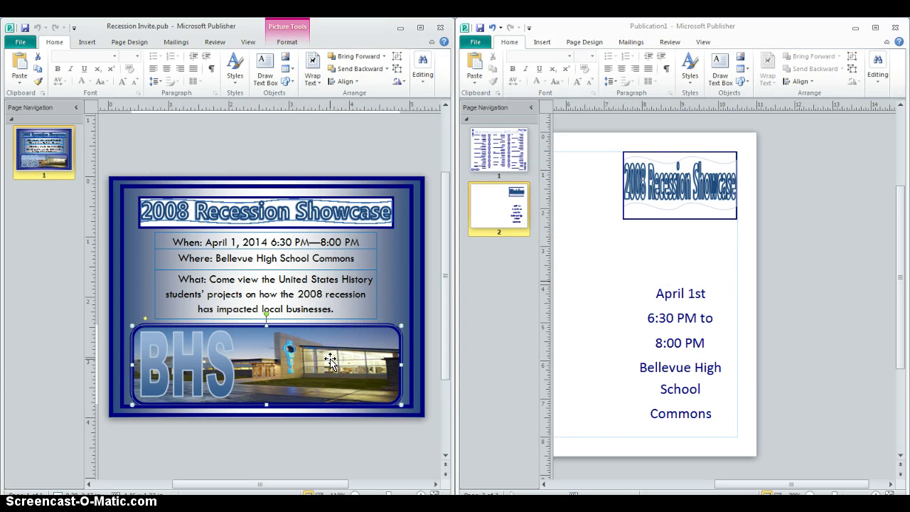
{"action": "key", "text": "Escape"}
{"action": "left_click", "coordinate": [591, 407]}
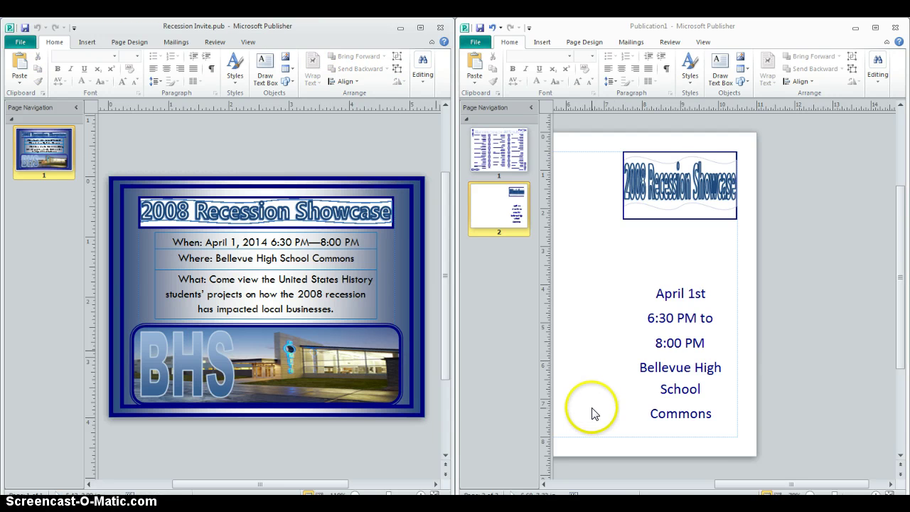
{"action": "left_click", "coordinate": [689, 470]}
{"action": "left_click", "coordinate": [716, 484]}
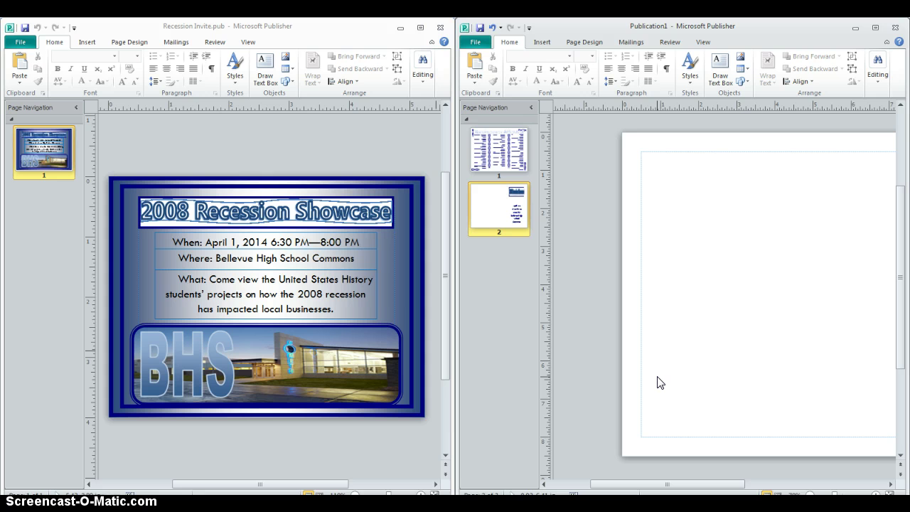
Paste the BHS building photo at page 2's bottom left and widen it to the right.
{"action": "key", "text": "ctrl+v"}
{"action": "left_click", "coordinate": [789, 339]}
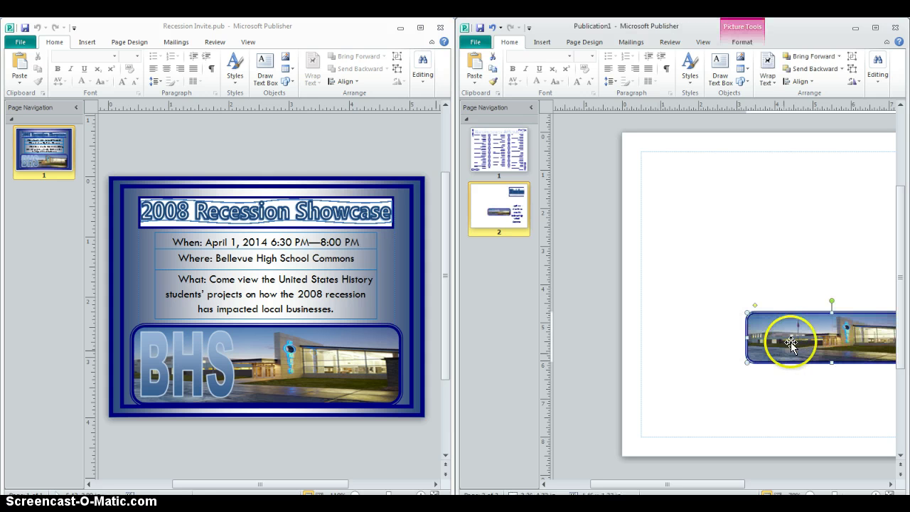
{"action": "left_click_drag", "start_coordinate": [798, 347], "coordinate": [694, 421]}
{"action": "left_click_drag", "start_coordinate": [680, 482], "coordinate": [727, 483]}
{"action": "left_click", "coordinate": [700, 402]}
{"action": "left_click_drag", "start_coordinate": [700, 403], "coordinate": [741, 410]}
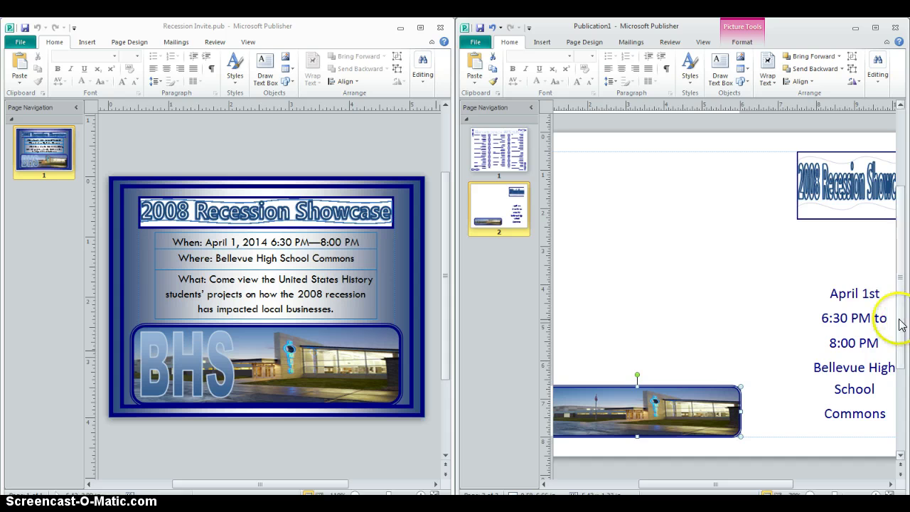
{"action": "scroll", "coordinate": [904, 332], "scroll_direction": "down", "scroll_amount": 1}
{"action": "scroll", "coordinate": [905, 332], "scroll_direction": "down", "scroll_amount": 1}
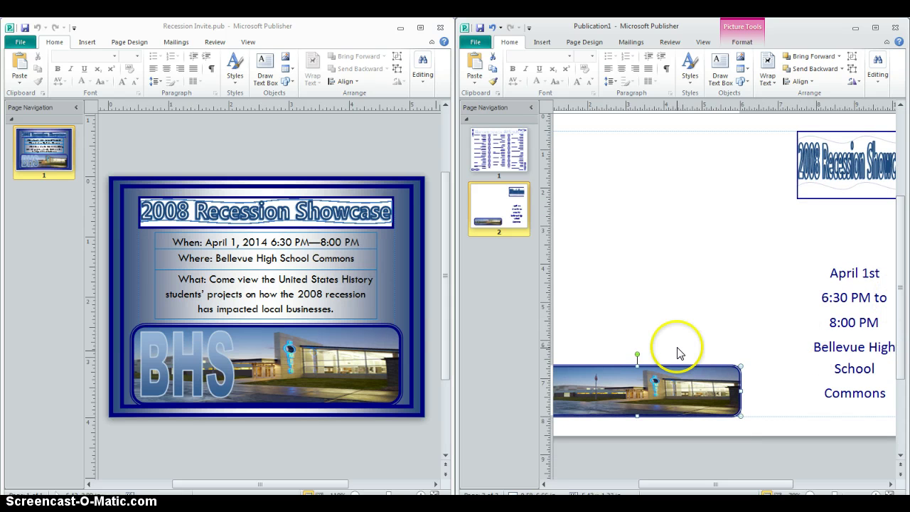
{"action": "left_click", "coordinate": [715, 313]}
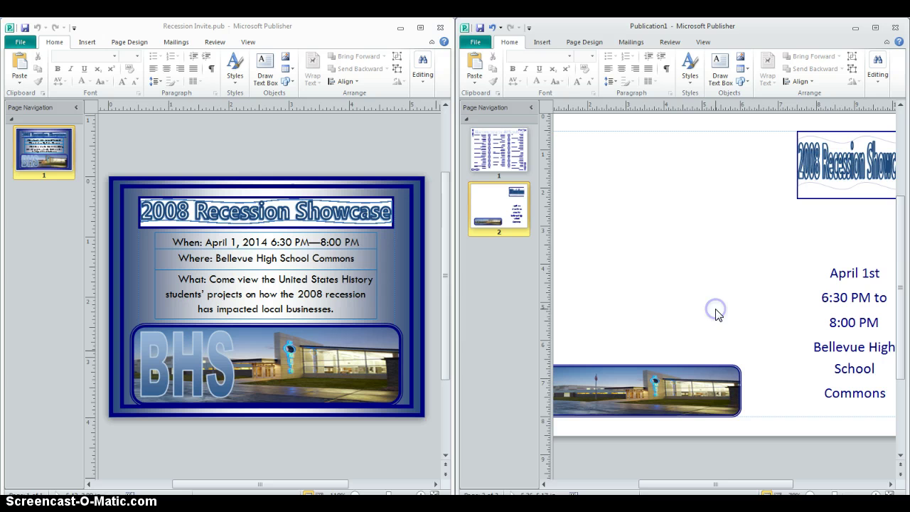
Make the WordArt title taller and slightly wider to the left.
{"action": "left_click", "coordinate": [851, 199]}
{"action": "left_click_drag", "start_coordinate": [852, 200], "coordinate": [850, 248]}
{"action": "left_click", "coordinate": [797, 190]}
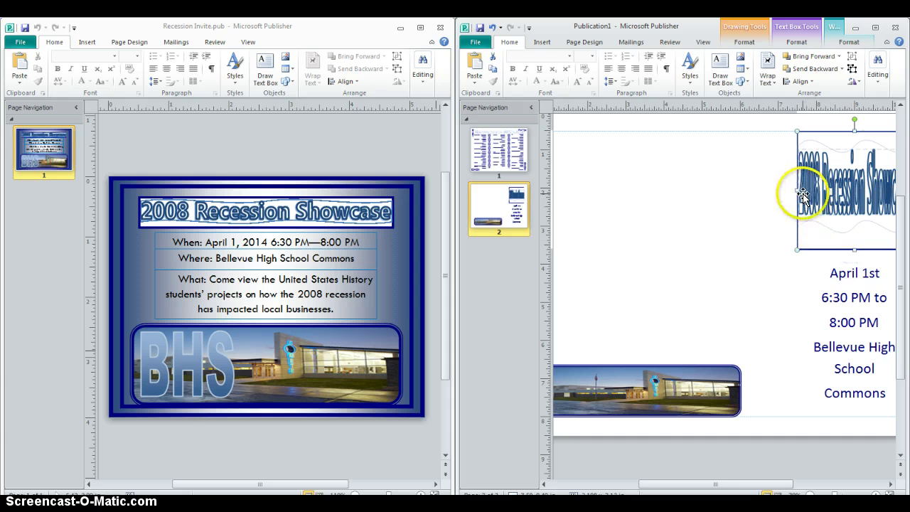
{"action": "left_click_drag", "start_coordinate": [796, 191], "coordinate": [791, 195]}
{"action": "left_click", "coordinate": [682, 292]}
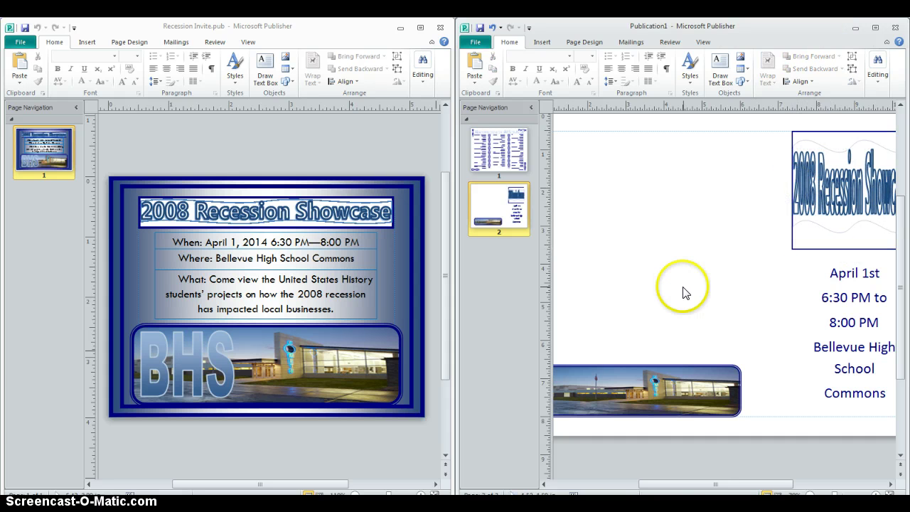
{"action": "left_click_drag", "start_coordinate": [695, 484], "coordinate": [673, 489]}
{"action": "left_click", "coordinate": [771, 257]}
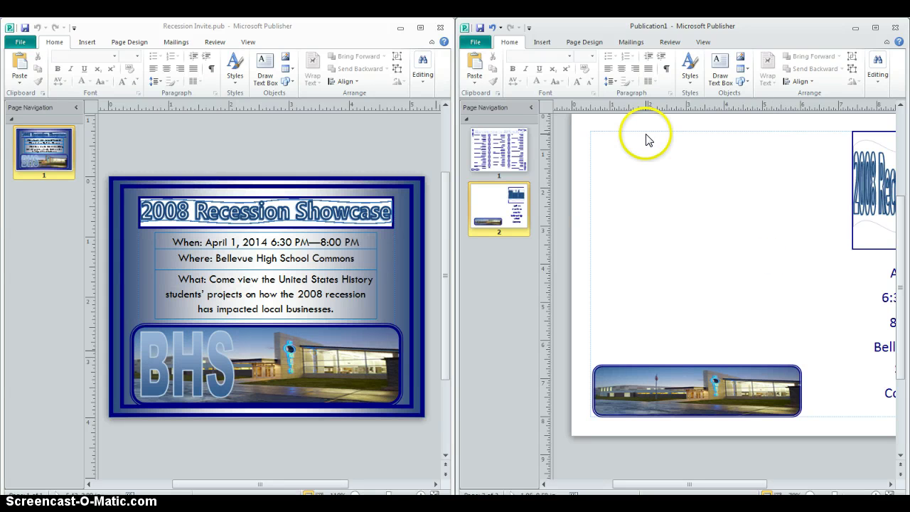
{"action": "left_click", "coordinate": [541, 43]}
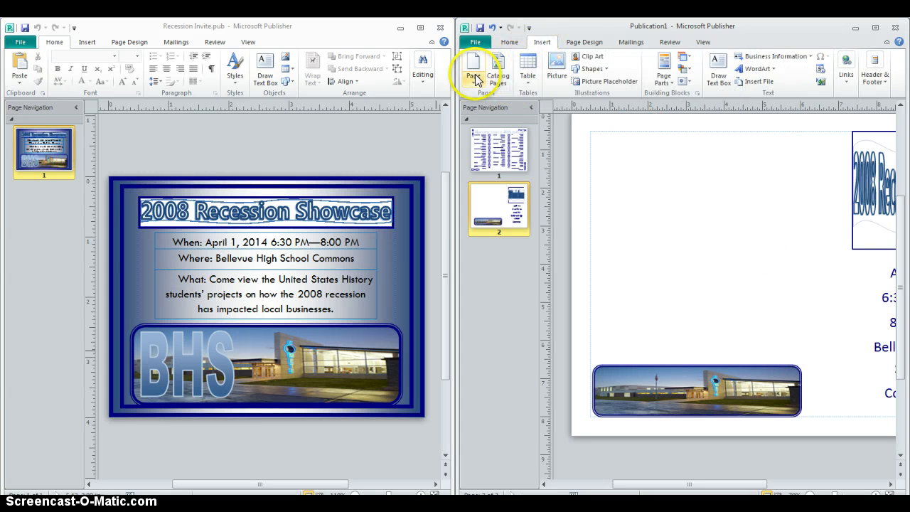
Draw a text box above the school photo and type the Bellevue High School address.
{"action": "left_click", "coordinate": [719, 67]}
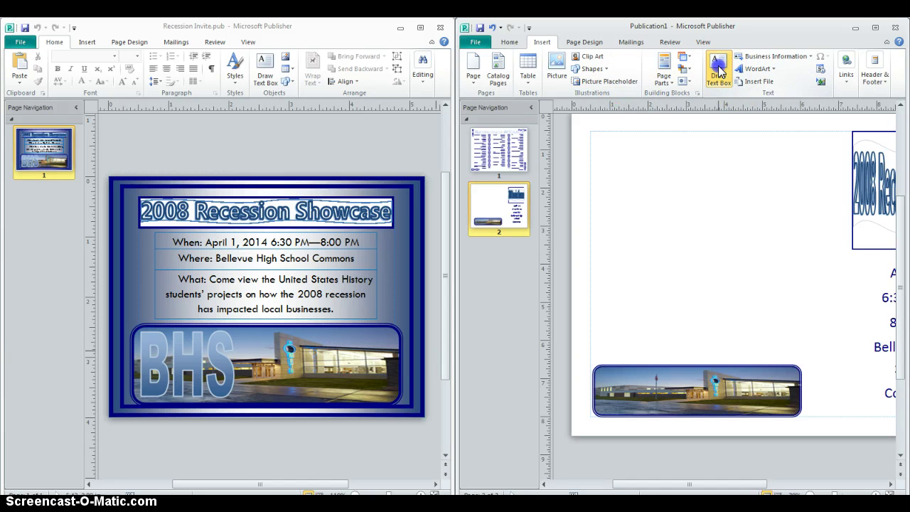
{"action": "mouse_move", "coordinate": [722, 235]}
{"action": "left_mouse_down"}
{"action": "mouse_move", "coordinate": [819, 289]}
{"action": "mouse_move", "coordinate": [811, 346]}
{"action": "left_mouse_up"}
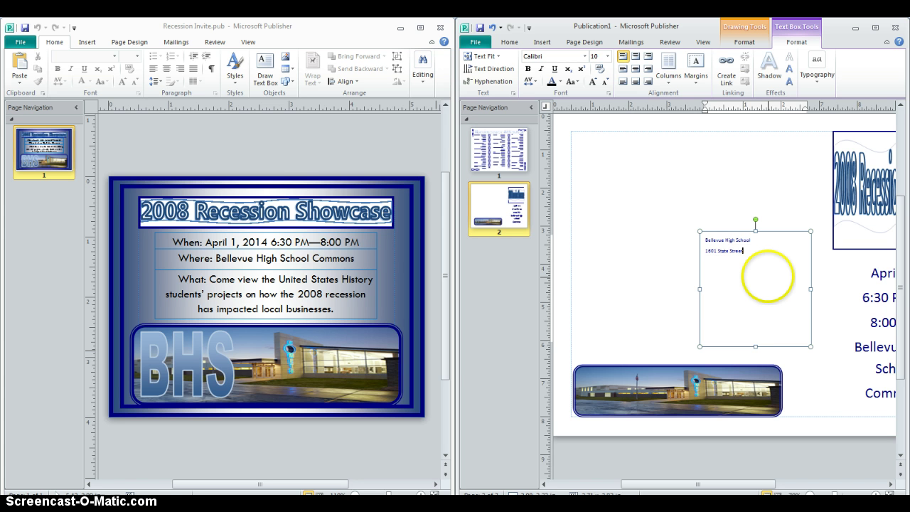
{"action": "type", "text": "Bellevue, IA 5203"}
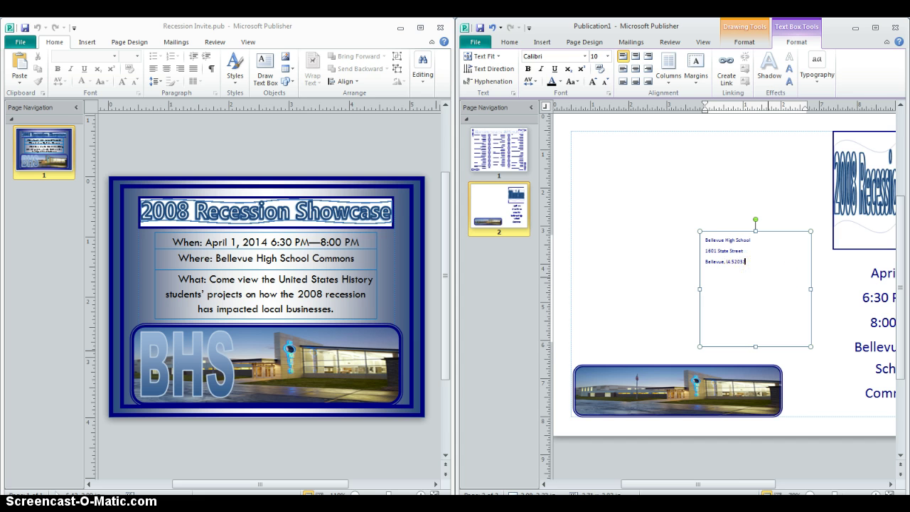
Centre all three address lines at 26 pt, then select and deselect the box.
{"action": "key", "text": "ctrl+a"}
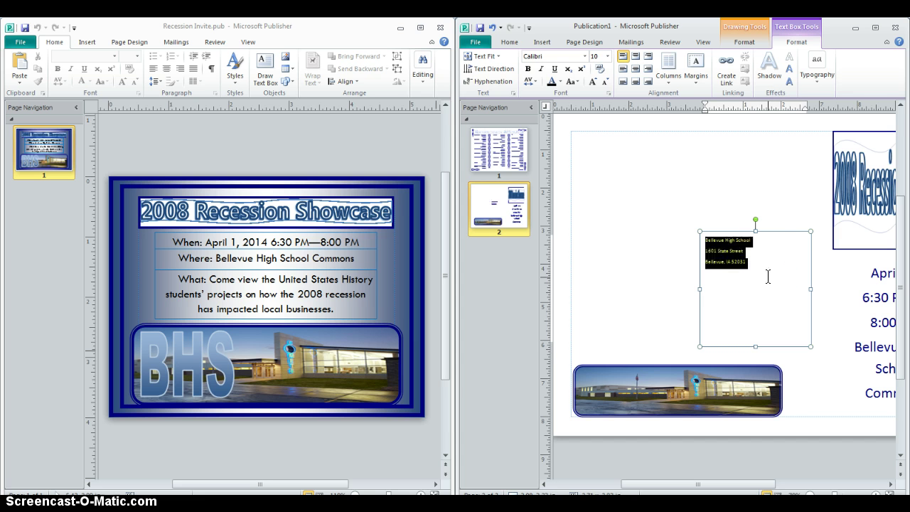
{"action": "key", "text": "ctrl+e"}
{"action": "left_click", "coordinate": [608, 57]}
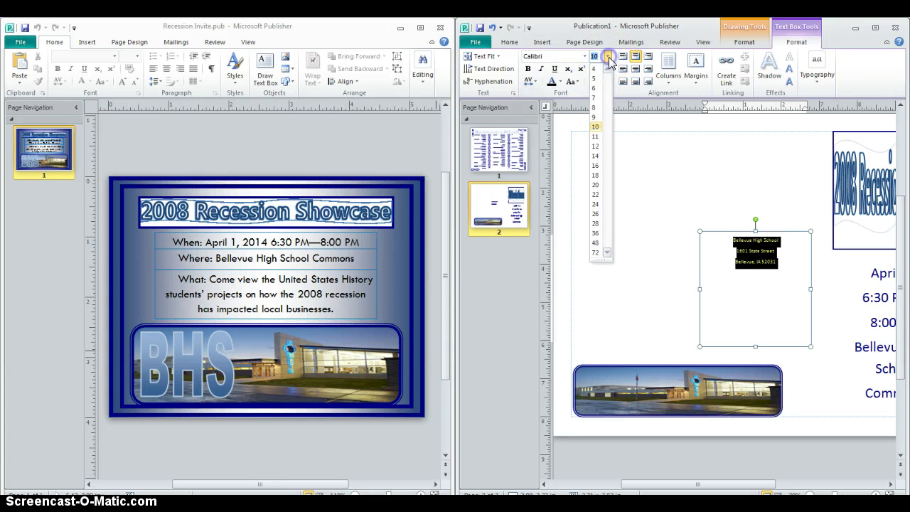
{"action": "left_click", "coordinate": [595, 214]}
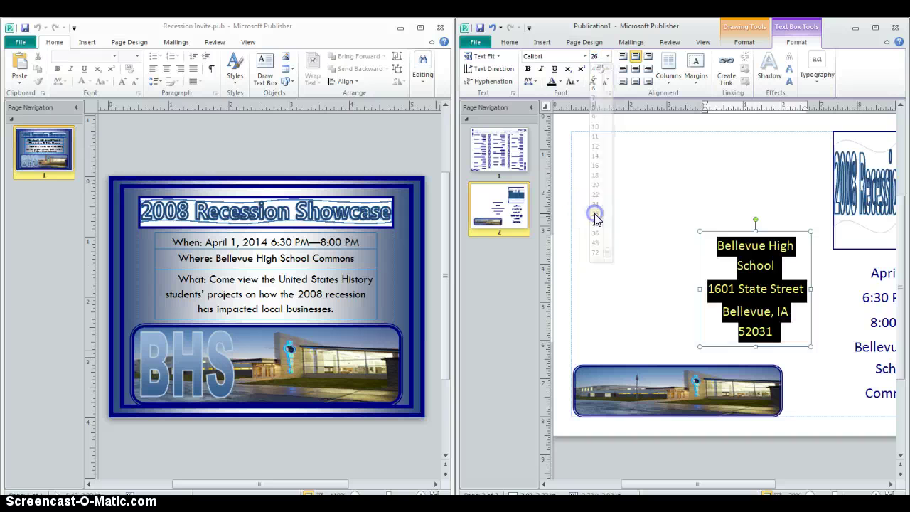
{"action": "left_click", "coordinate": [719, 232]}
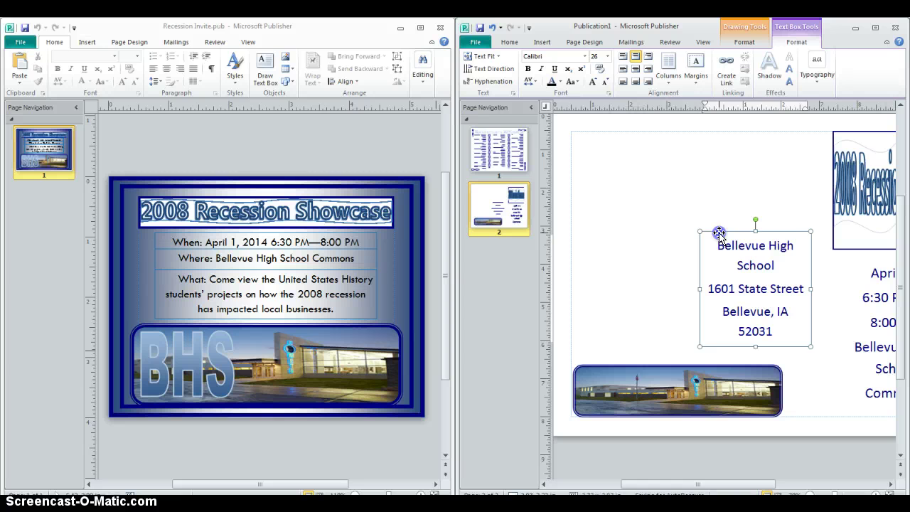
{"action": "left_click", "coordinate": [595, 176]}
Duplicate the address box, move the copy to the upper left, widen it and clear its text.
{"action": "key", "text": "ctrl+v"}
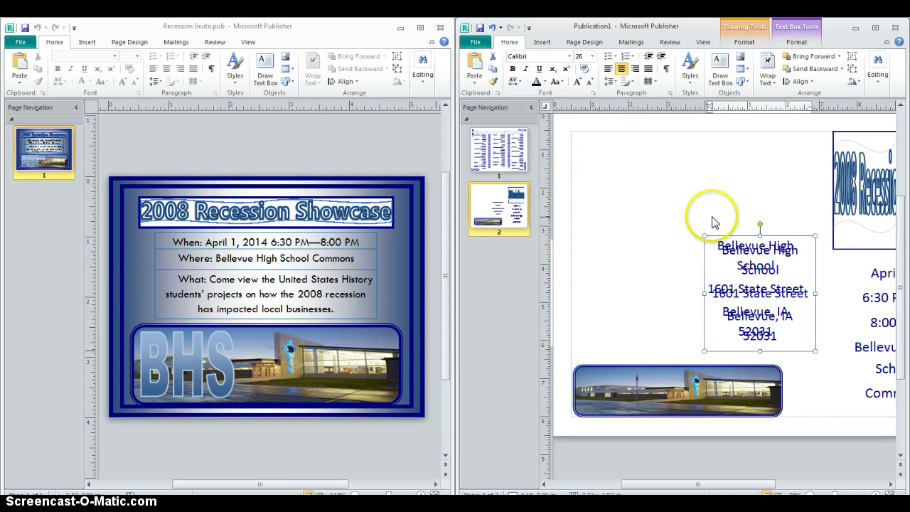
{"action": "left_click_drag", "start_coordinate": [726, 237], "coordinate": [585, 124]}
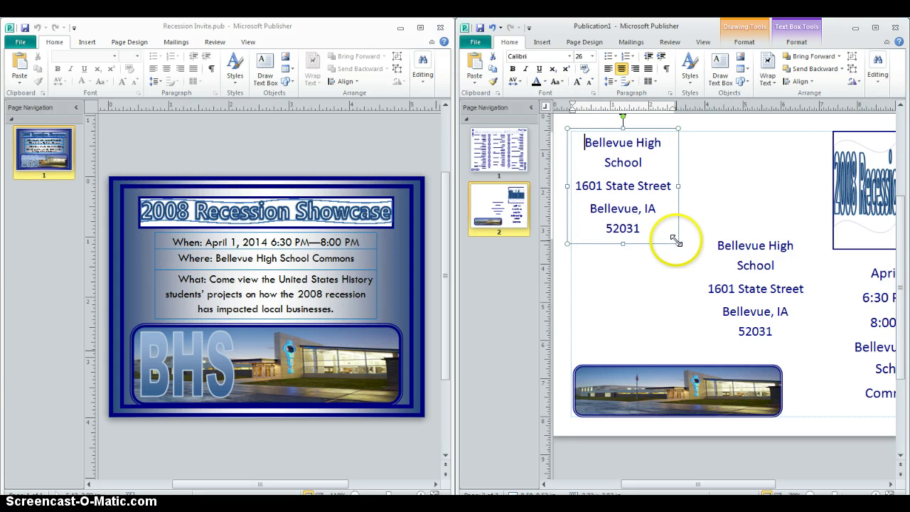
{"action": "mouse_move", "coordinate": [677, 240]}
{"action": "left_mouse_down"}
{"action": "mouse_move", "coordinate": [709, 359]}
{"action": "mouse_move", "coordinate": [668, 239]}
{"action": "mouse_move", "coordinate": [689, 248]}
{"action": "left_mouse_up"}
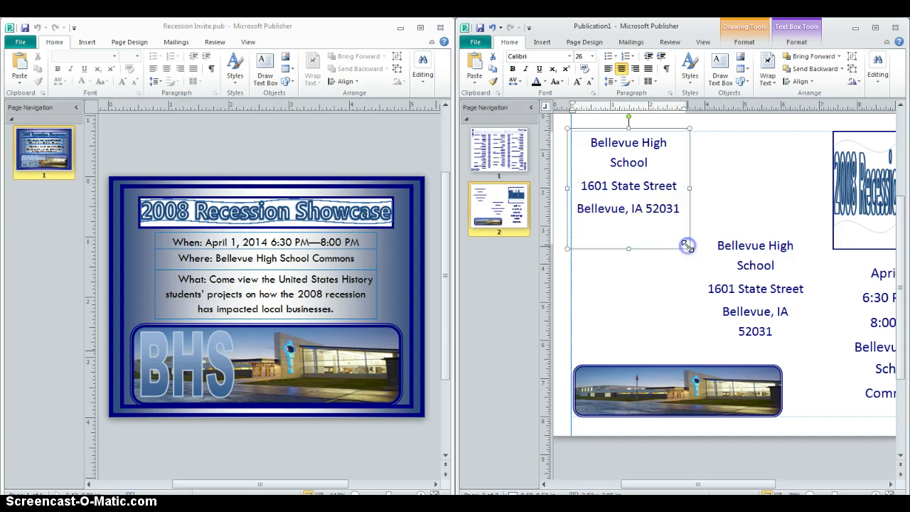
{"action": "key", "text": "ctrl+a"}
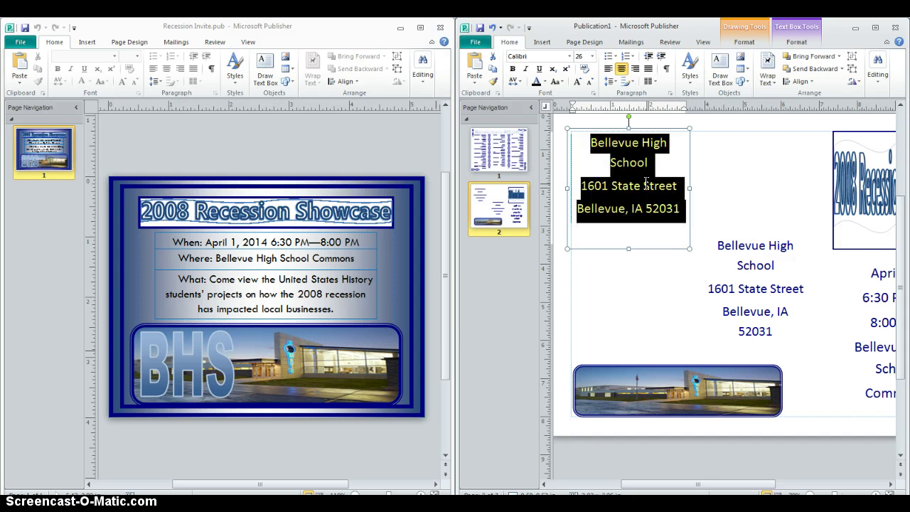
{"action": "key", "text": "Delete"}
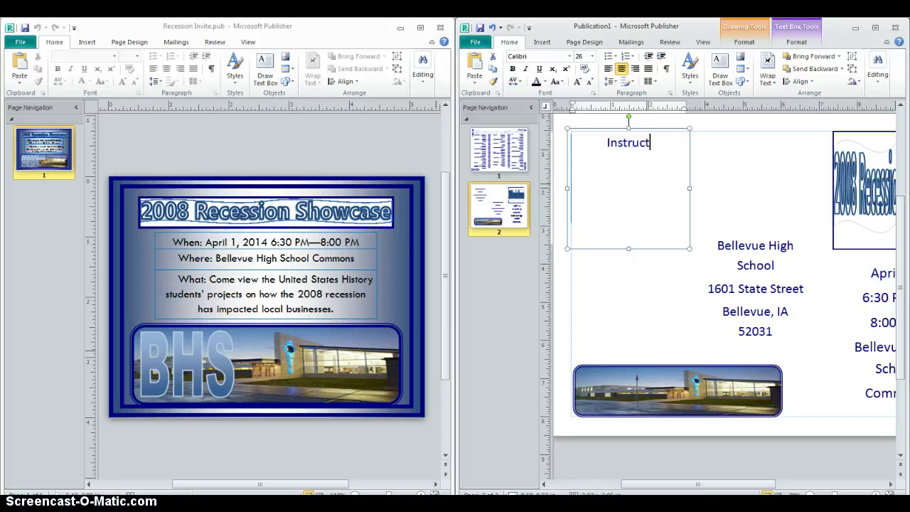
Type 'United States History Instructor:' with the teacher's name, breaking before History, and shrink the box.
{"action": "type", "text": "or"}
{"action": "key", "text": "BackSpace"}
{"action": "key", "text": "BackSpace"}
{"action": "key", "text": "BackSpace"}
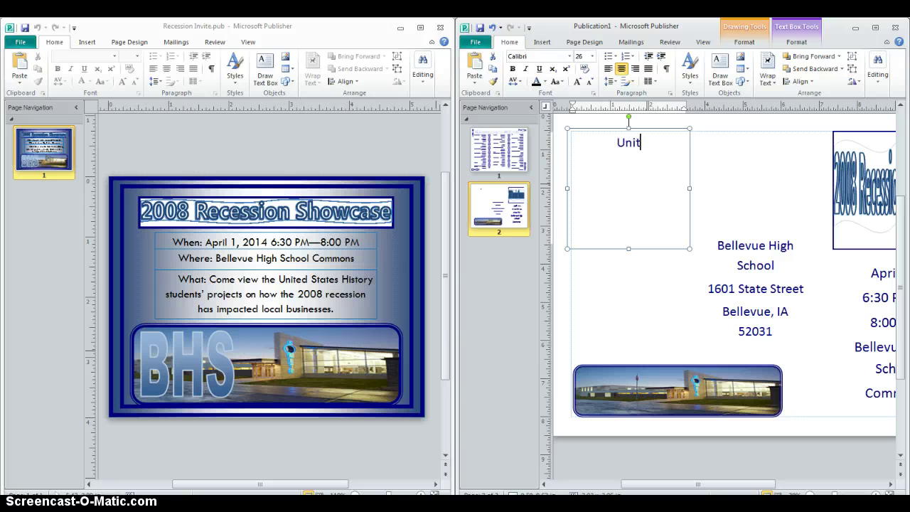
{"action": "type", "text": "ed States Hi"}
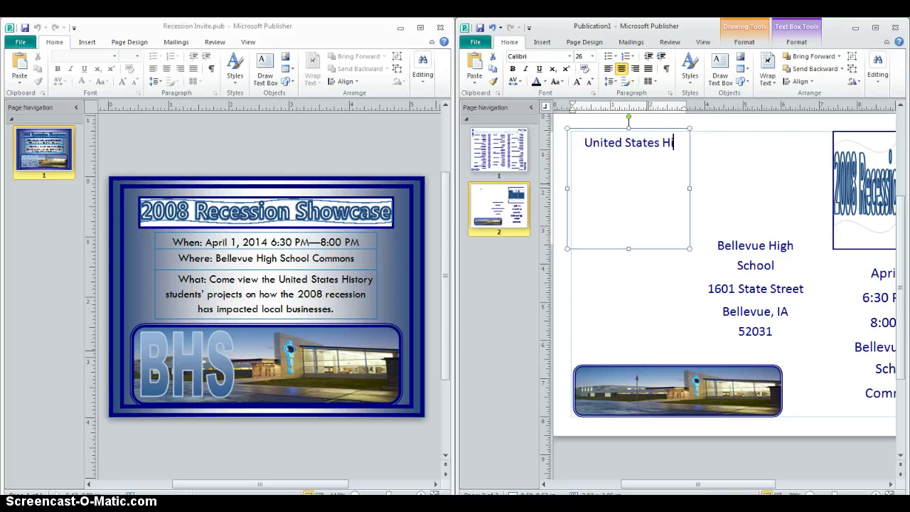
{"action": "type", "text": "stroy"}
{"action": "key", "text": "BackSpace"}
{"action": "key", "text": "BackSpace"}
{"action": "key", "text": "BackSpace"}
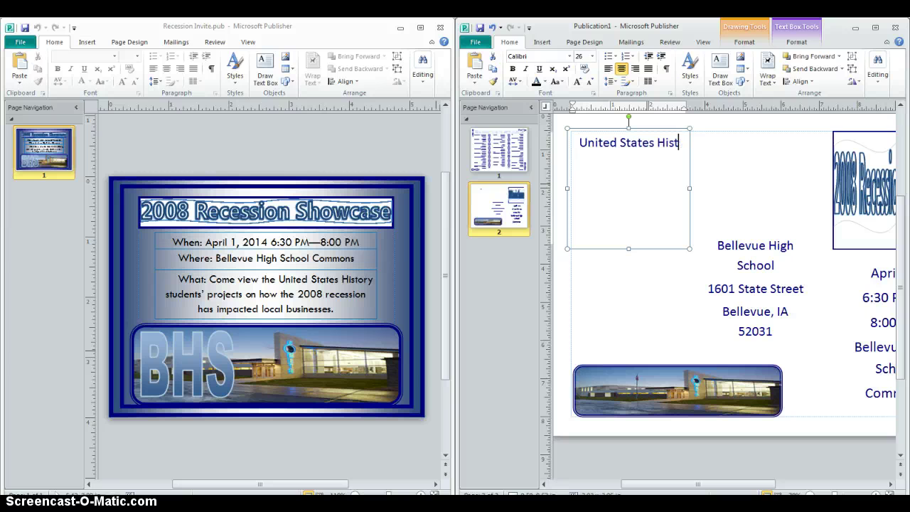
{"action": "type", "text": "ory"}
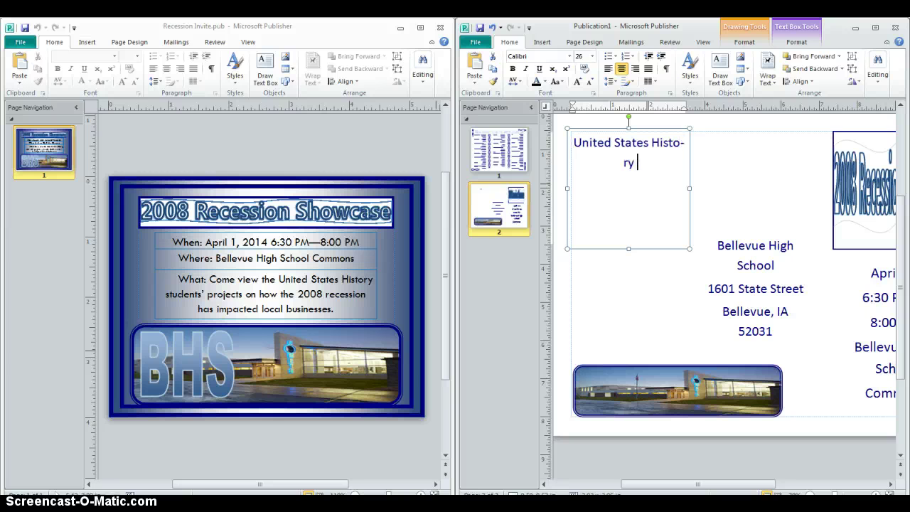
{"action": "type", "text": " Instructor:"}
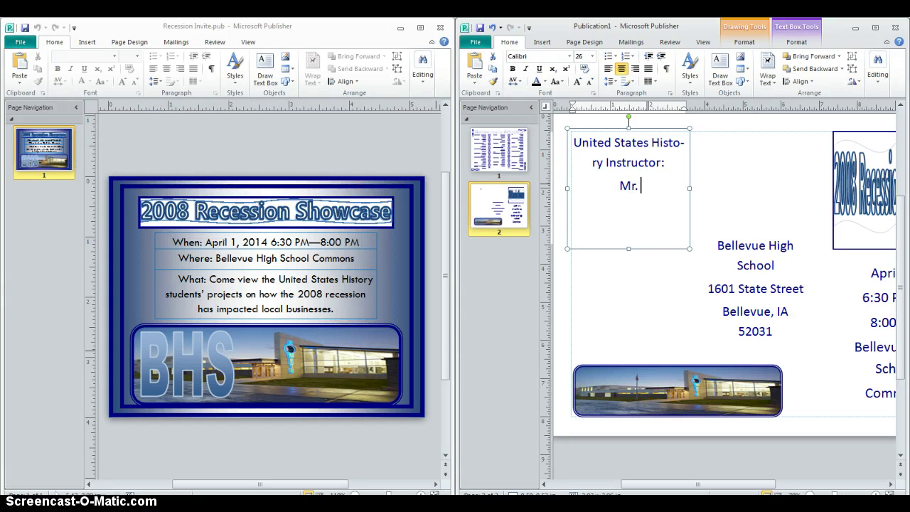
{"action": "key", "text": "BackSpace"}
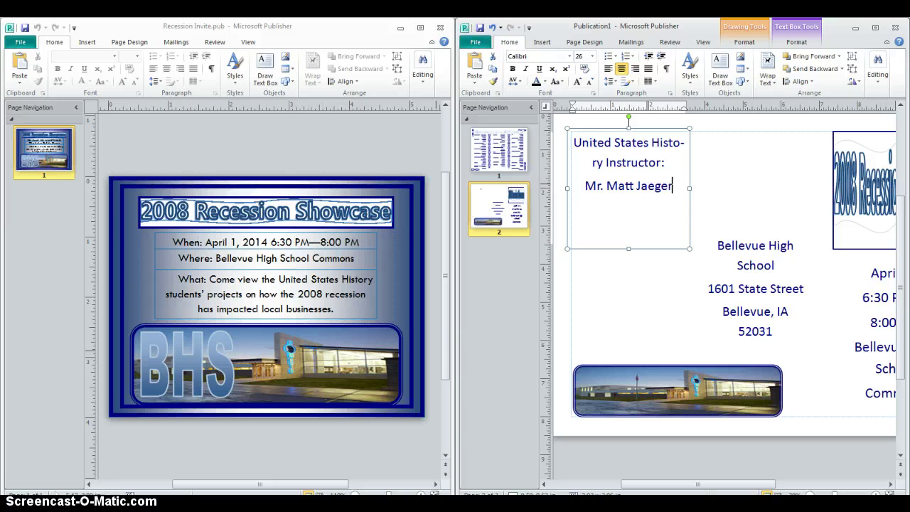
{"action": "left_click", "coordinate": [652, 142]}
{"action": "key", "text": "Return"}
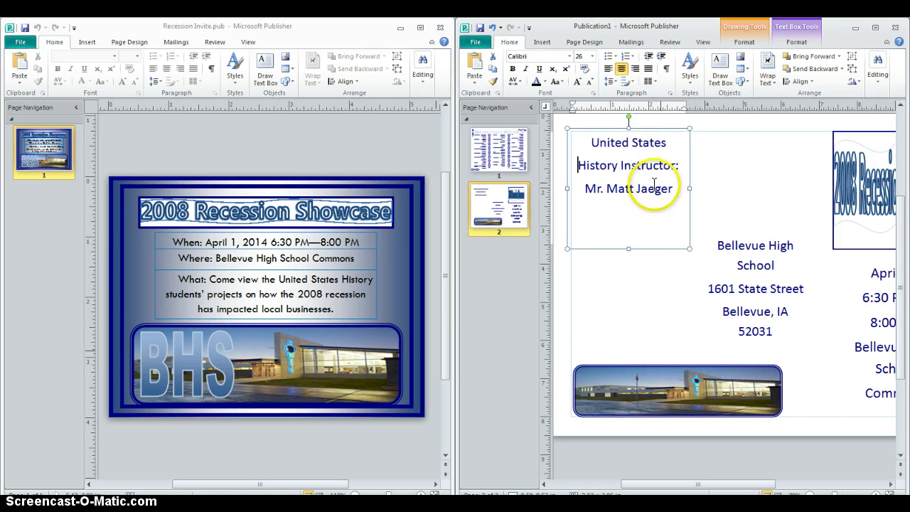
{"action": "left_click_drag", "start_coordinate": [628, 248], "coordinate": [650, 217]}
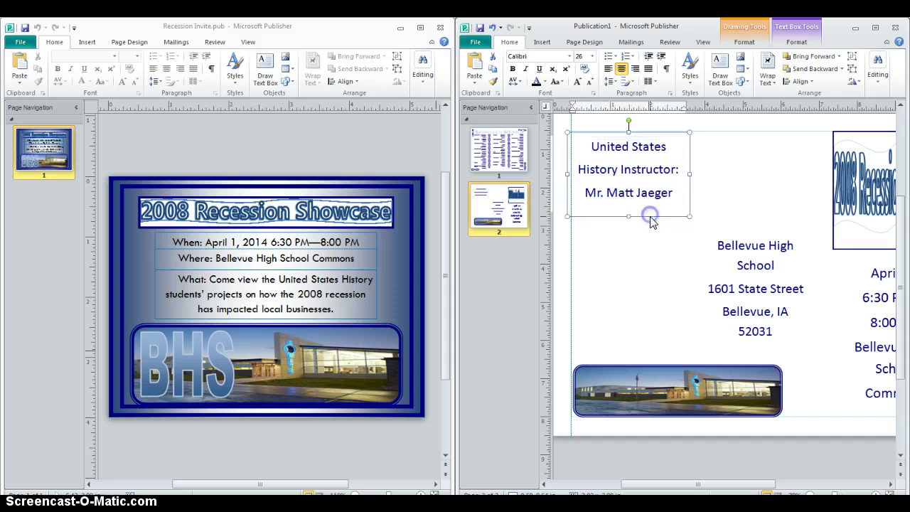
{"action": "left_click", "coordinate": [638, 270]}
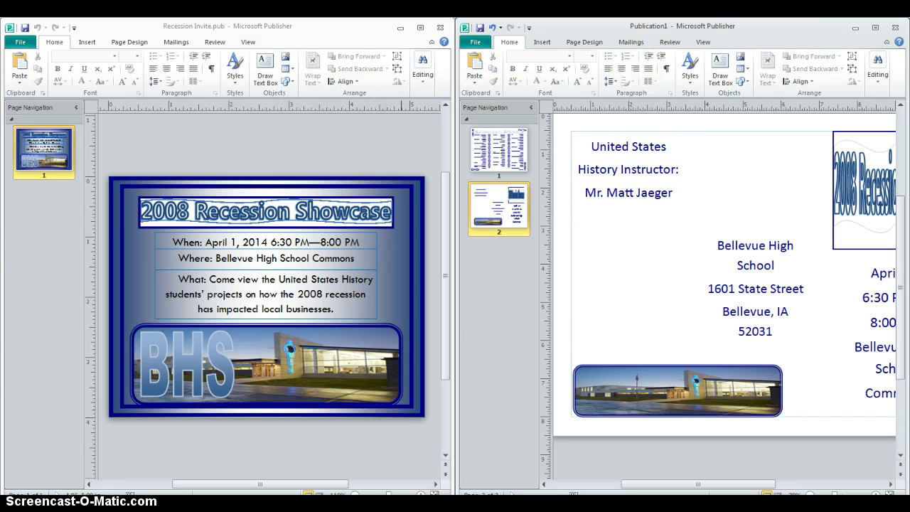
Switch to Chrome and search Google for '2008 recession' in a new tab.
{"action": "left_click", "coordinate": [553, 493]}
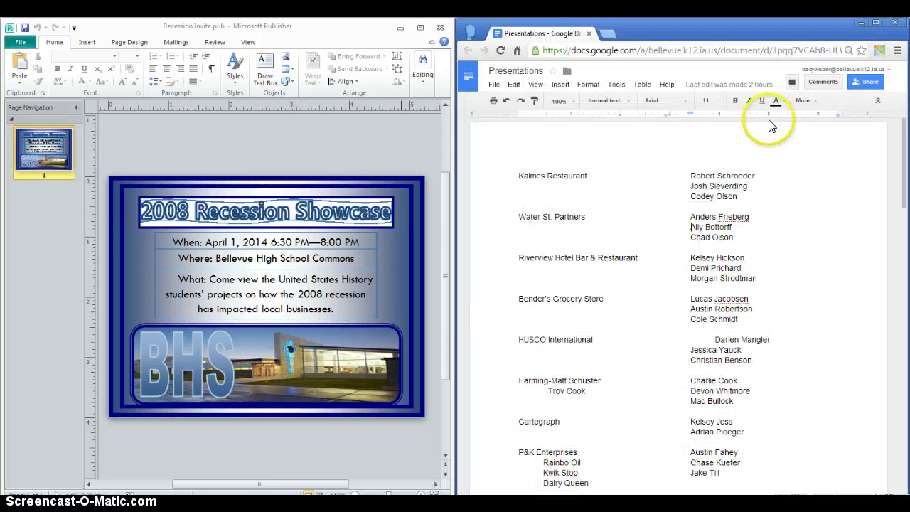
{"action": "left_click", "coordinate": [607, 33]}
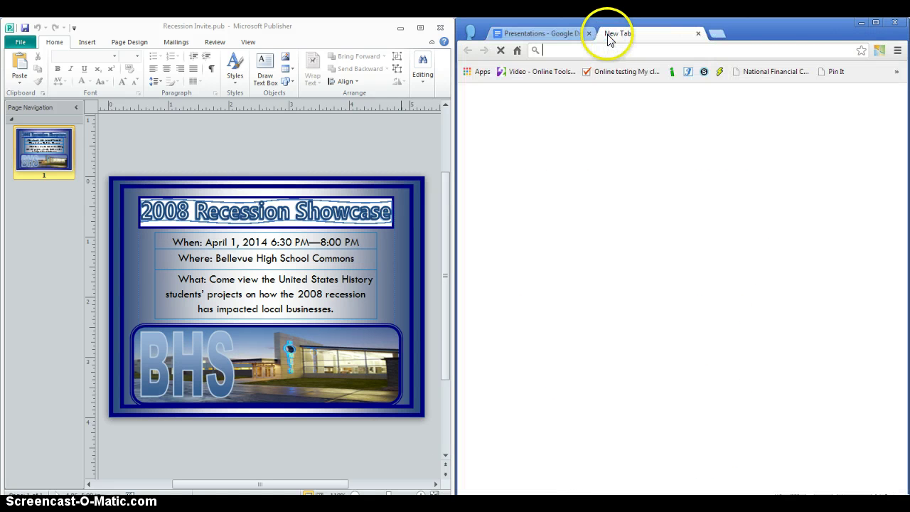
{"action": "type", "text": "20"}
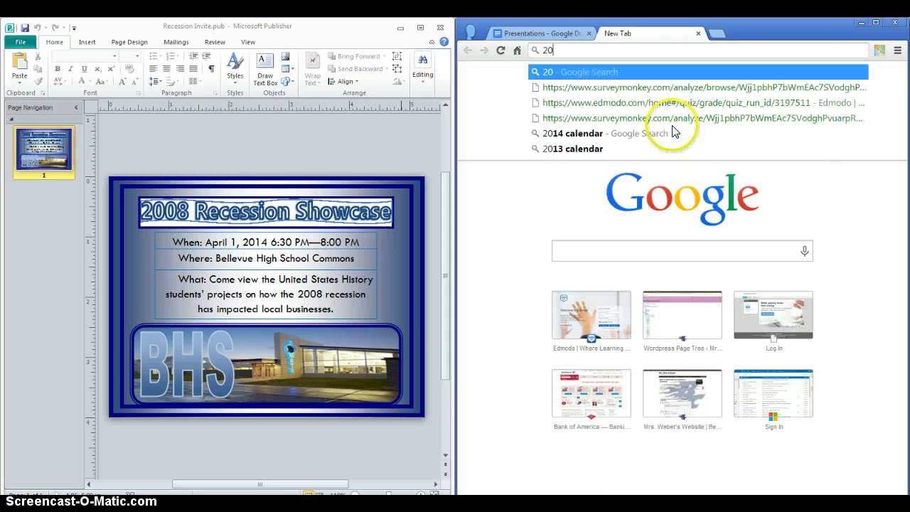
{"action": "type", "text": "08 recession"}
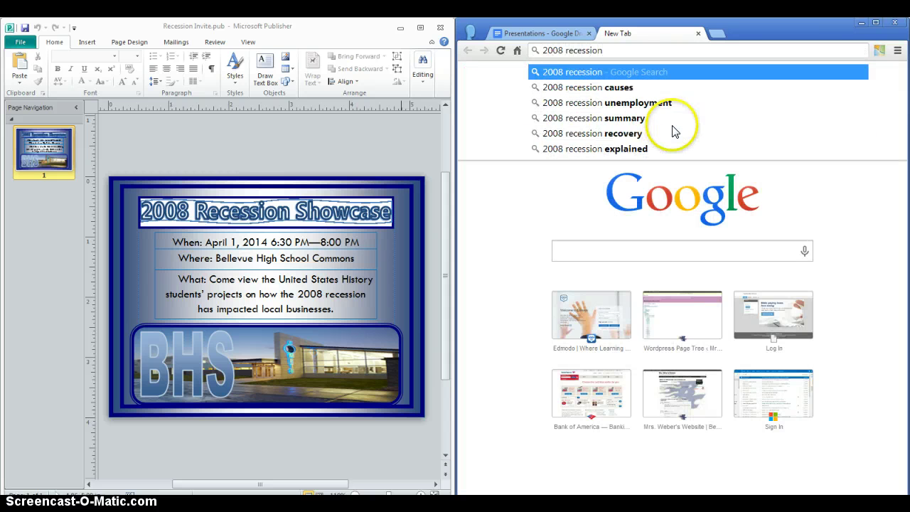
{"action": "key", "text": "Return"}
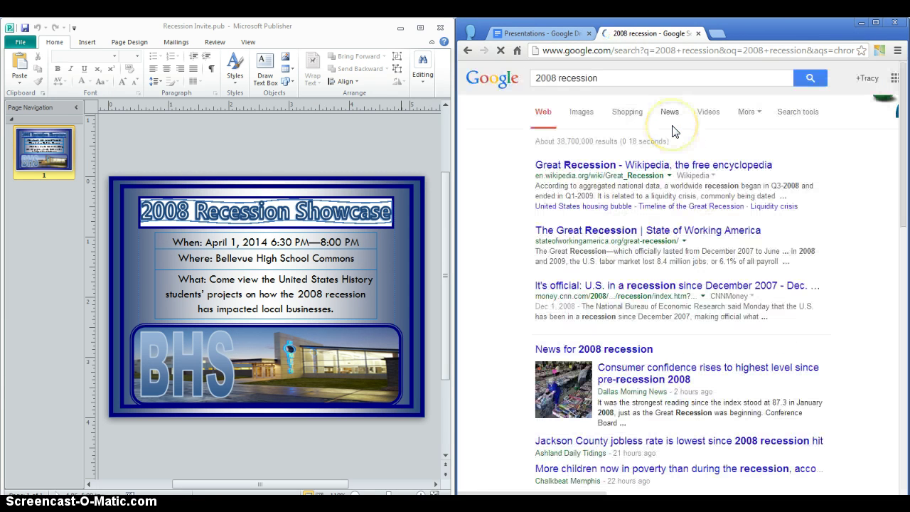
Show image results for 2008 recession and copy the RECESSION sign image.
{"action": "left_click", "coordinate": [581, 114]}
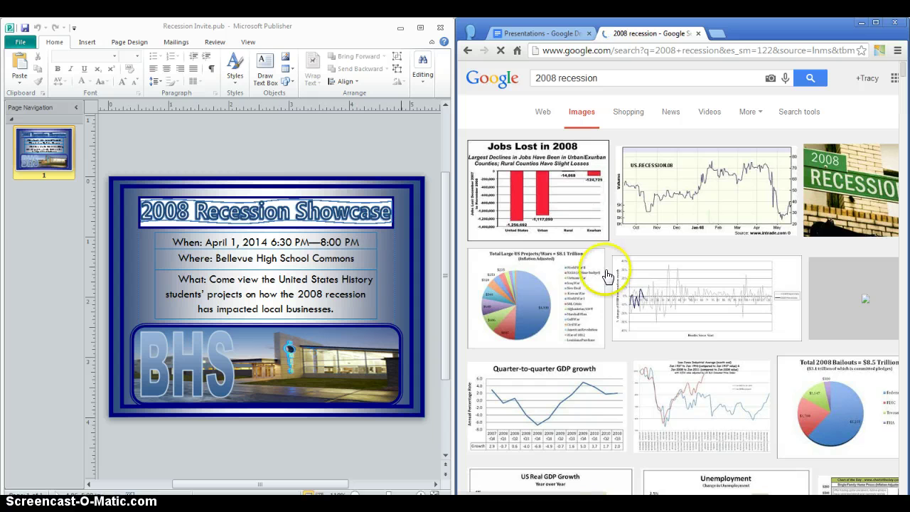
{"action": "right_click", "coordinate": [858, 193]}
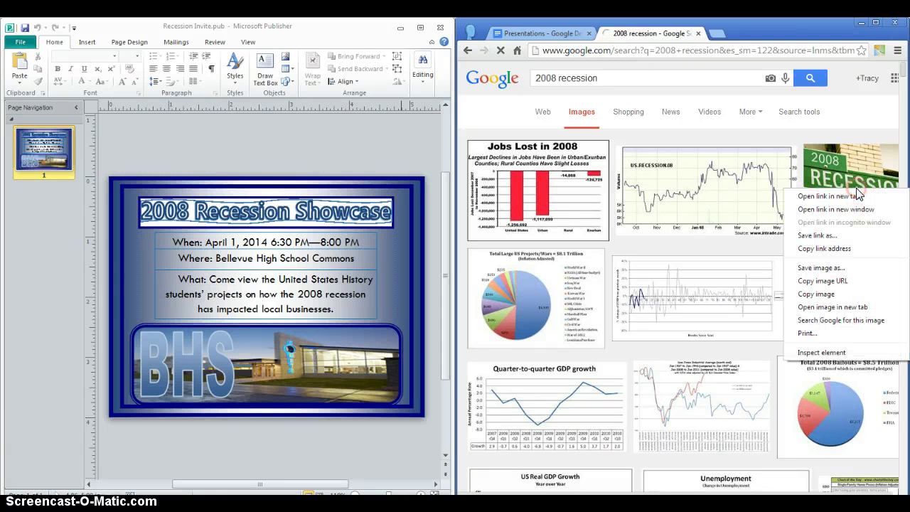
{"action": "left_click", "coordinate": [825, 280]}
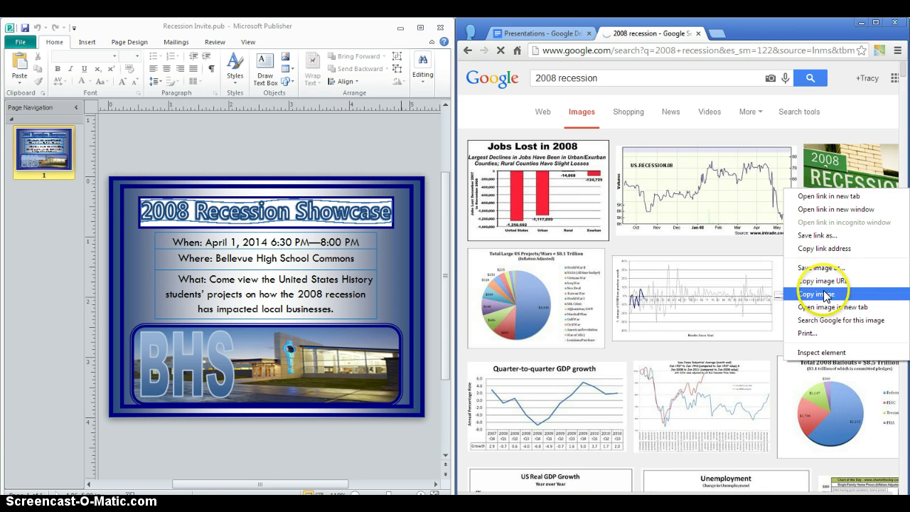
{"action": "left_click", "coordinate": [818, 294]}
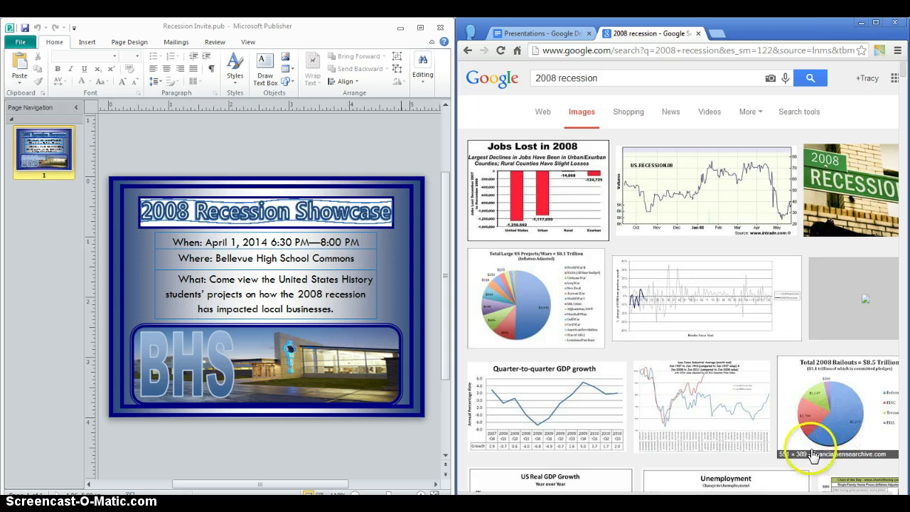
Copy the 2008 bailouts pie chart image and return to Publication3 in Publisher.
{"action": "right_click", "coordinate": [817, 422]}
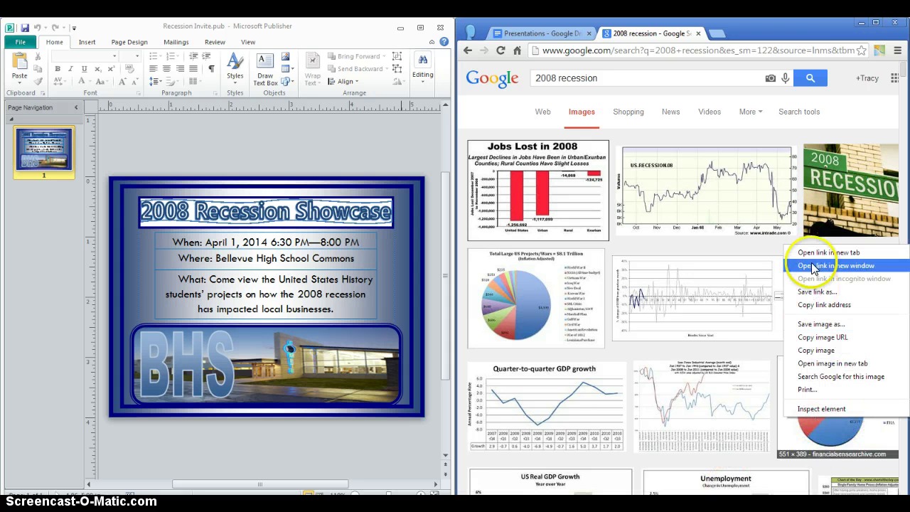
{"action": "left_click", "coordinate": [815, 350]}
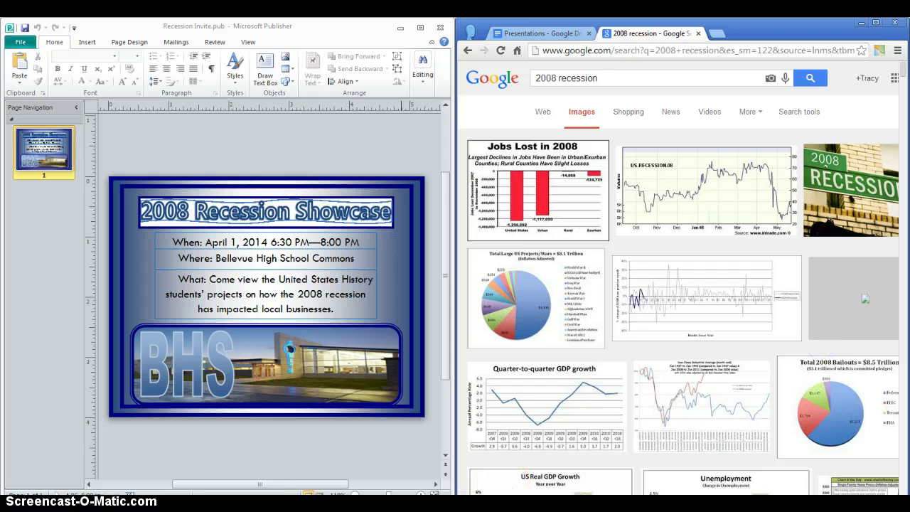
{"action": "mouse_move", "coordinate": [178, 503]}
{"action": "left_click", "coordinate": [182, 480]}
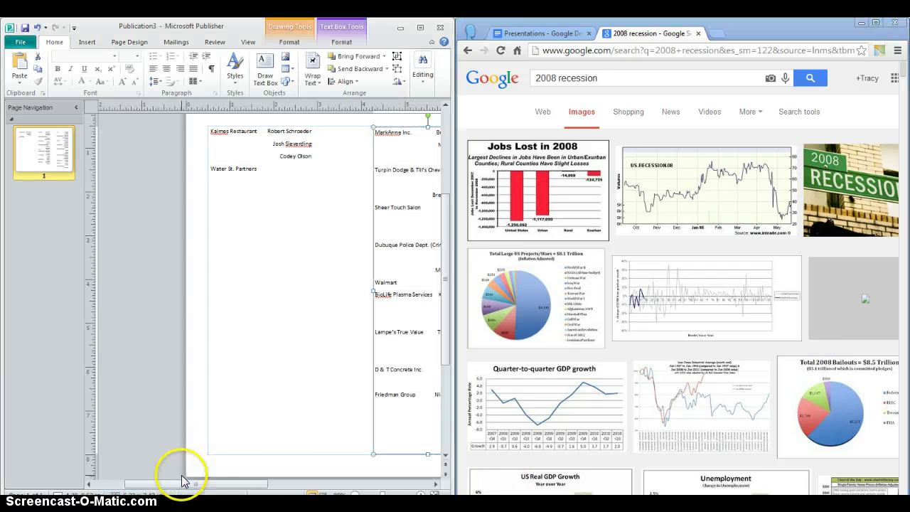